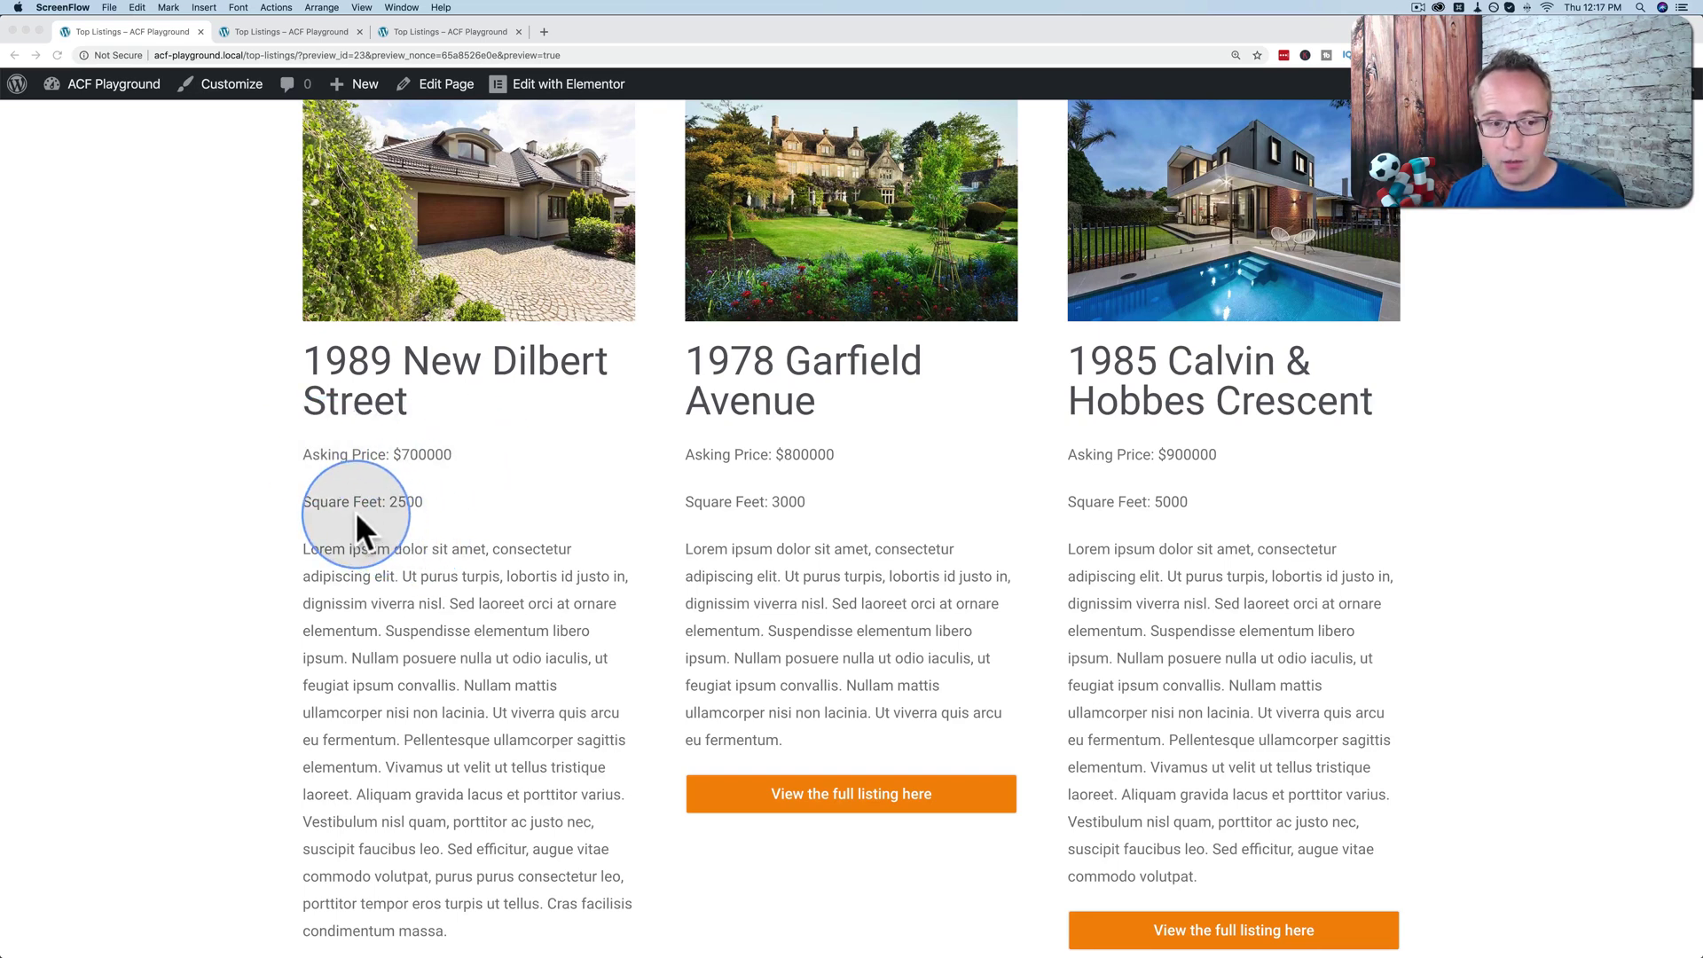
Compare the second and third Top Listings previews to see how 1989 New Dilbert Street renders
{"action": "left_click", "coordinate": [262, 31]}
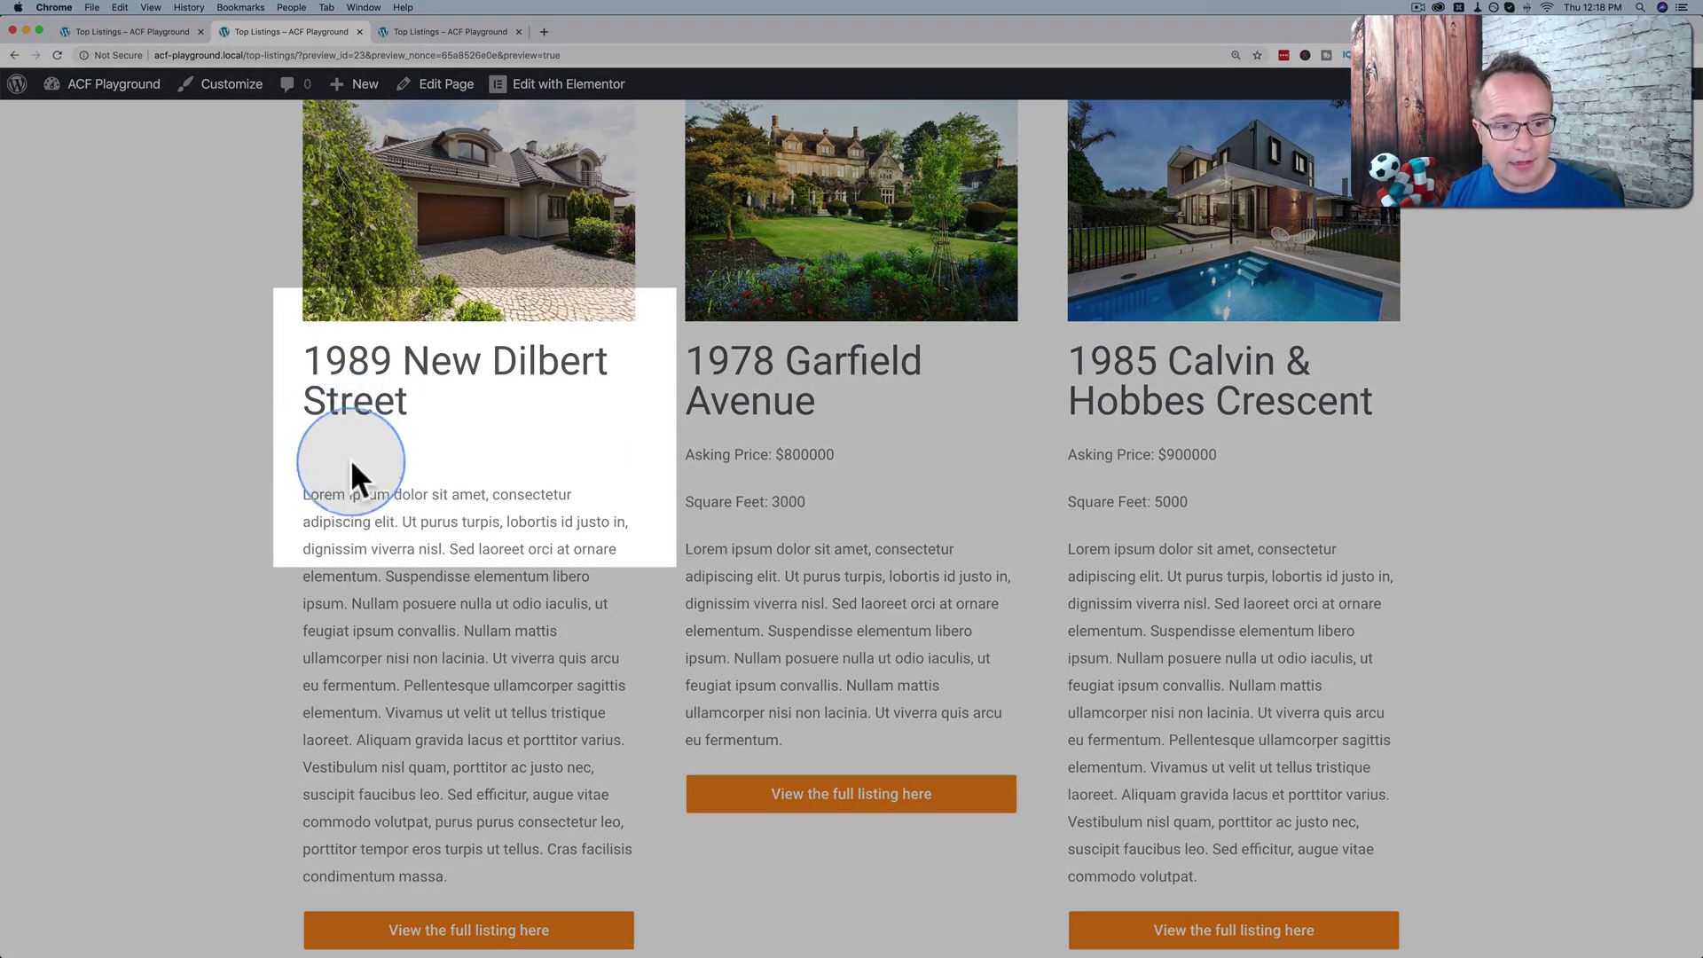
{"action": "left_click", "coordinate": [424, 31]}
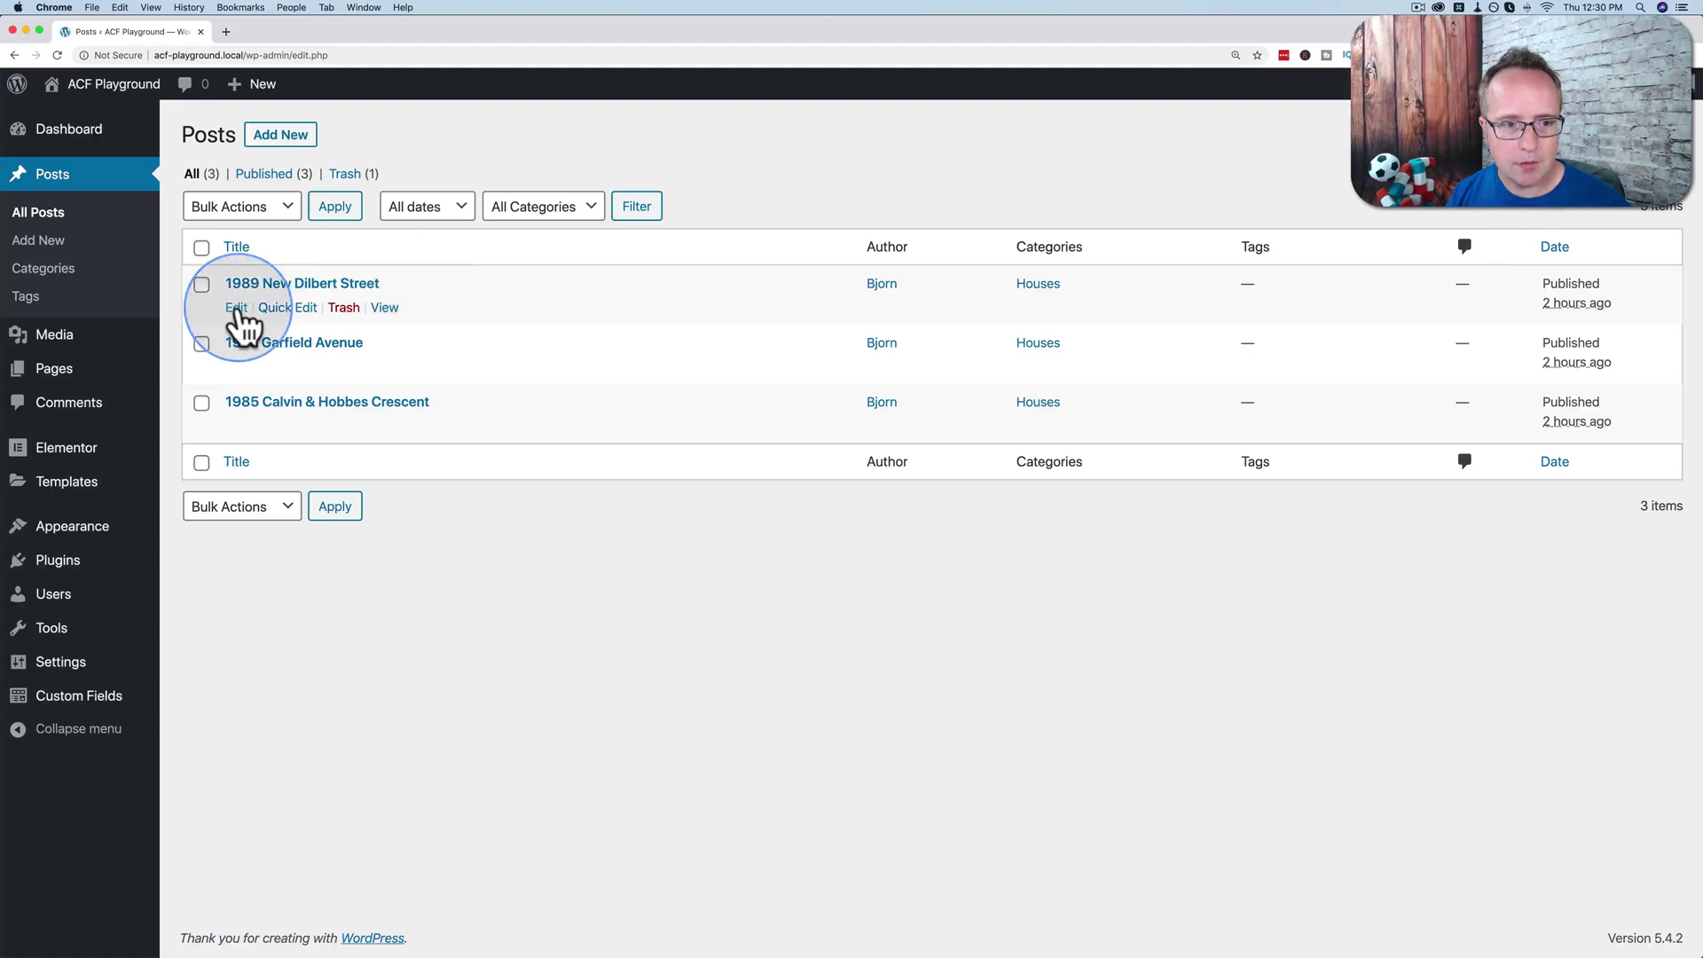
{"action": "left_click", "coordinate": [235, 309]}
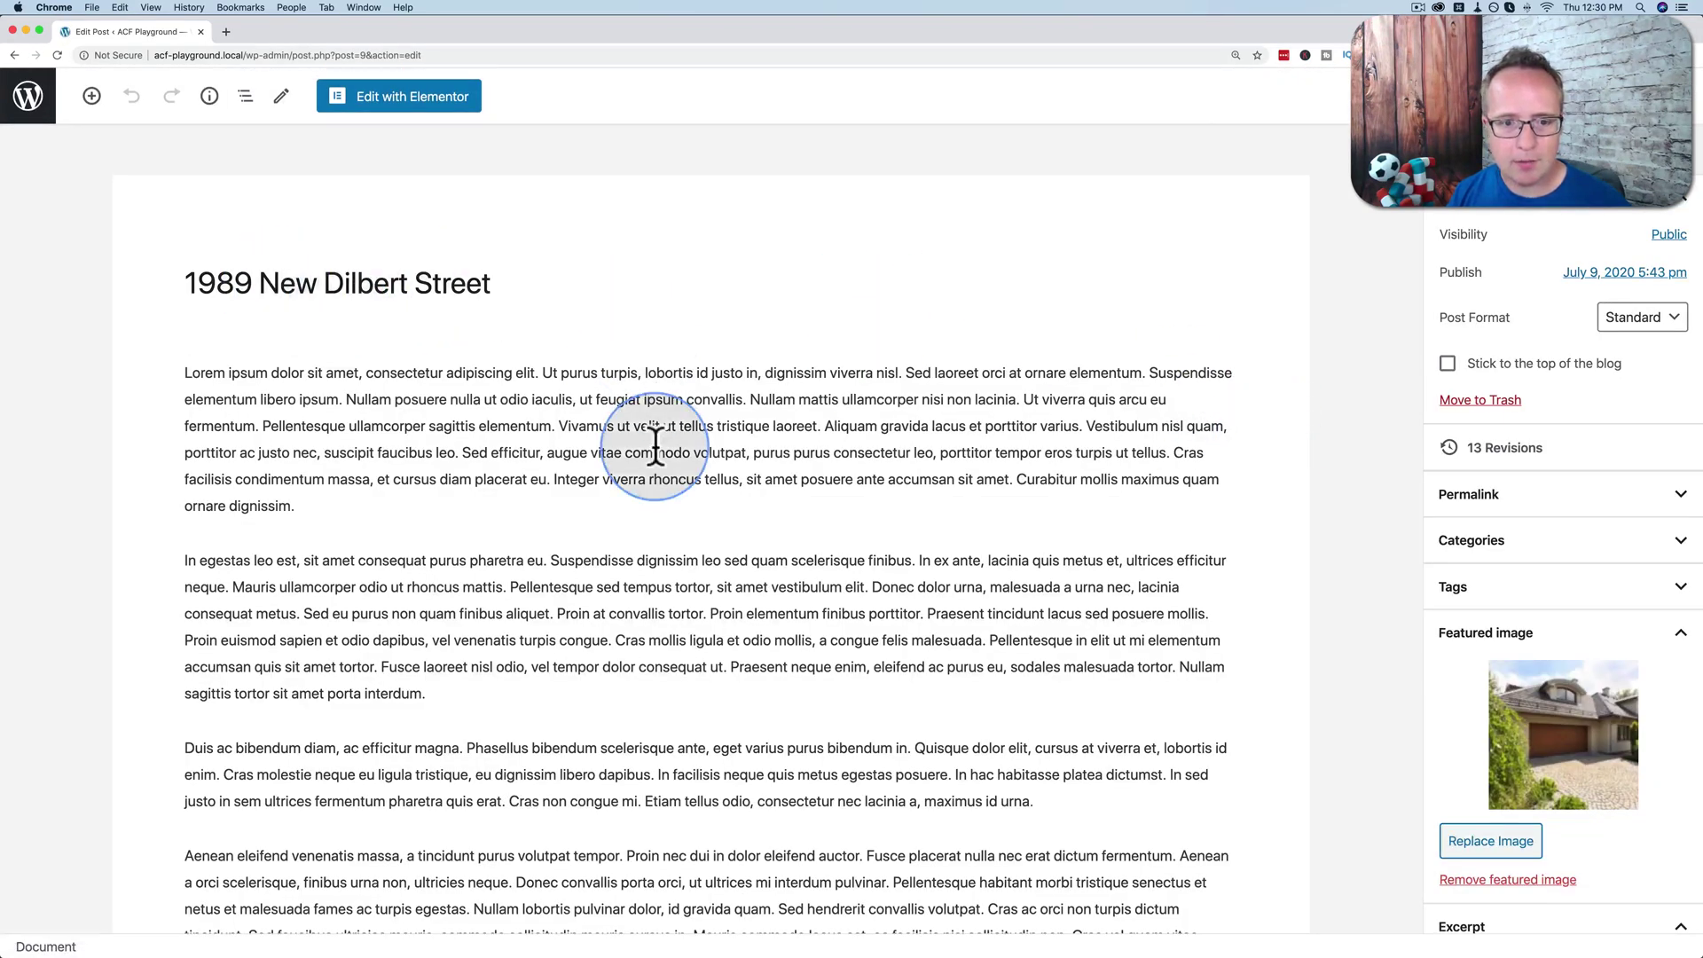
{"action": "scroll", "coordinate": [654, 447], "scroll_direction": "down", "scroll_amount": 4}
{"action": "scroll", "coordinate": [1574, 691], "scroll_direction": "down", "scroll_amount": 8}
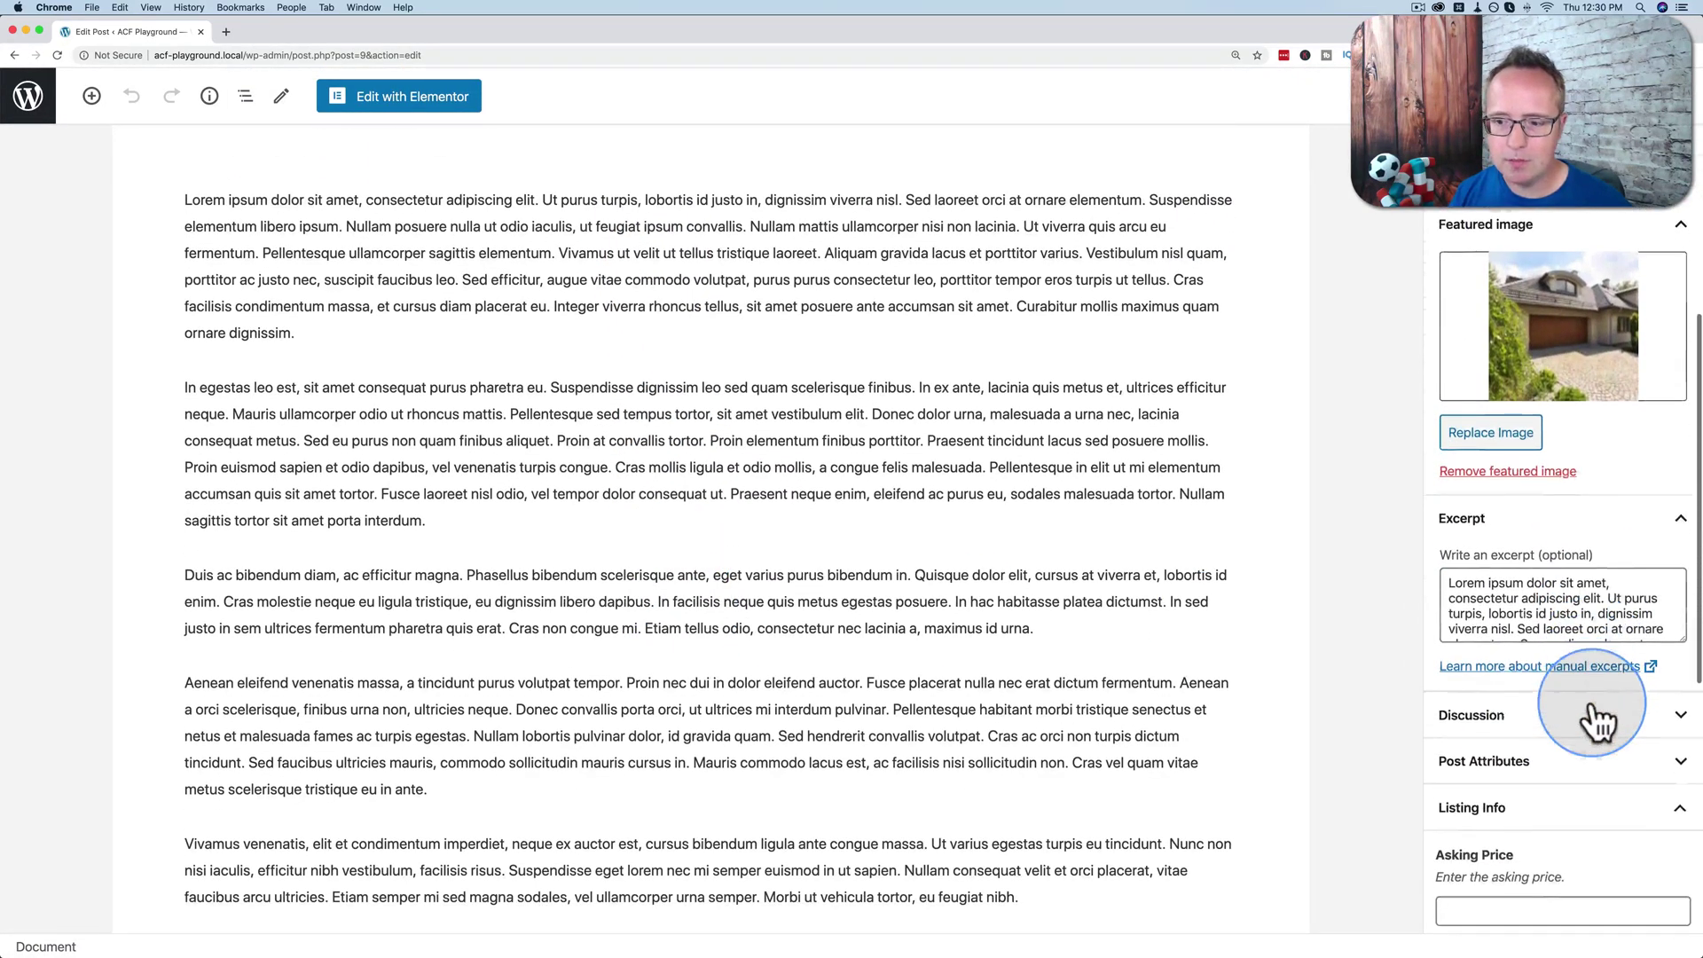
{"action": "scroll", "coordinate": [1520, 603], "scroll_direction": "down", "scroll_amount": 10}
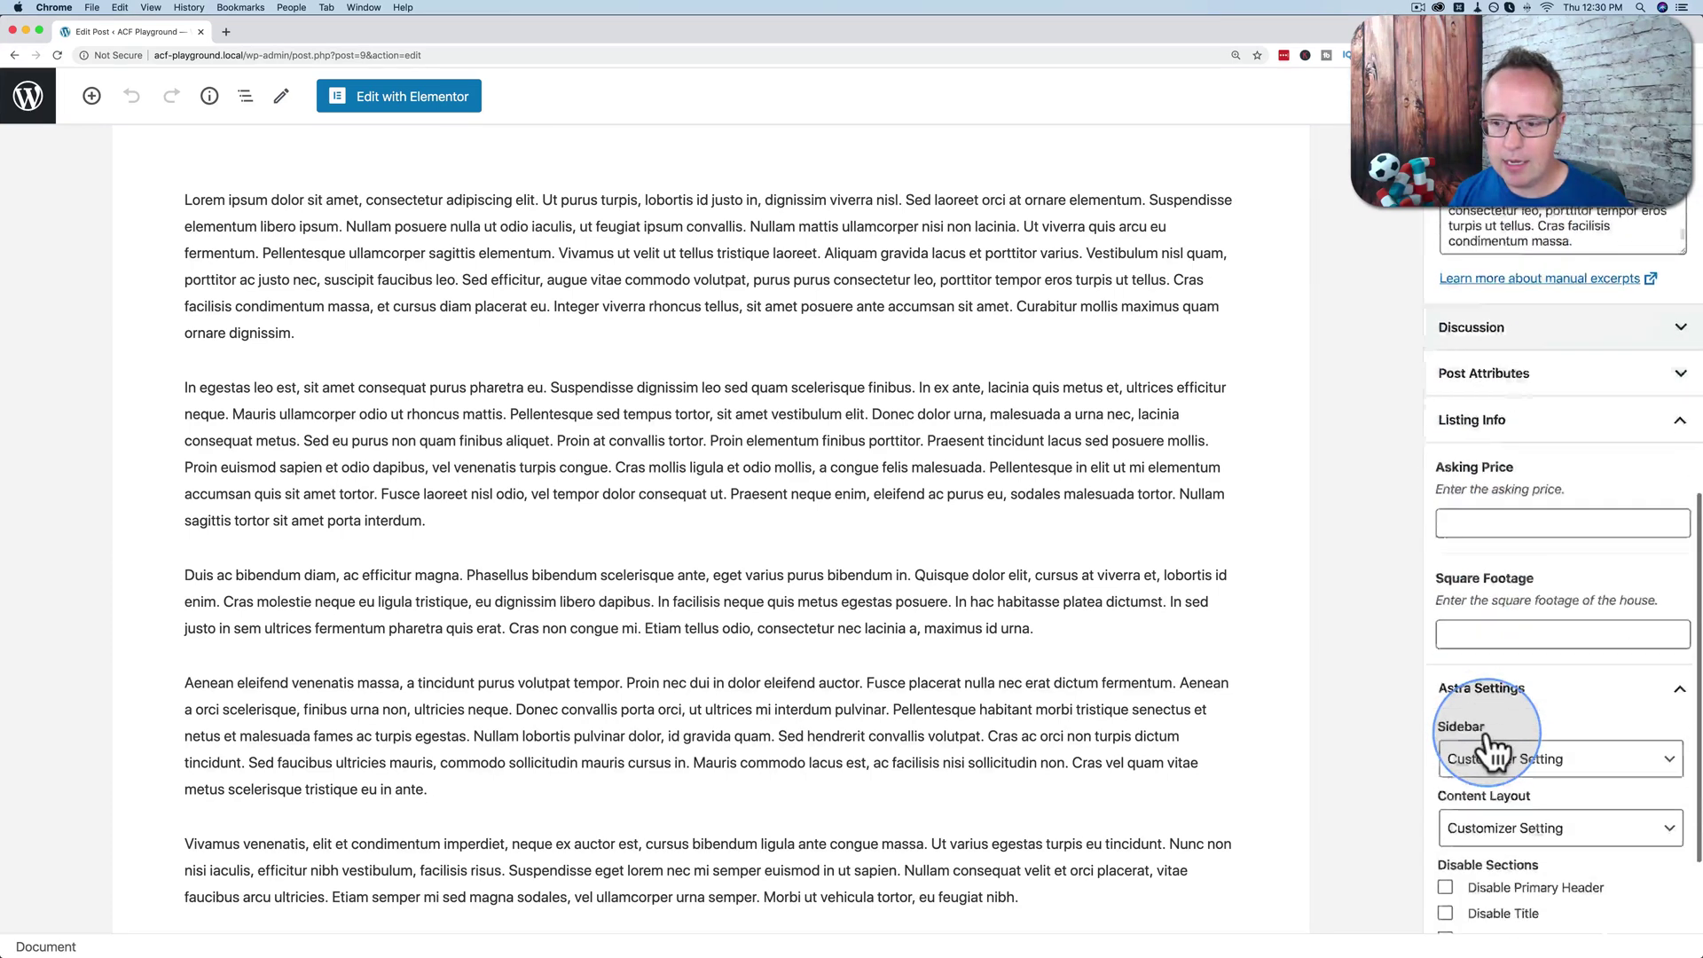
{"action": "scroll", "coordinate": [1495, 750], "scroll_direction": "down", "scroll_amount": 2}
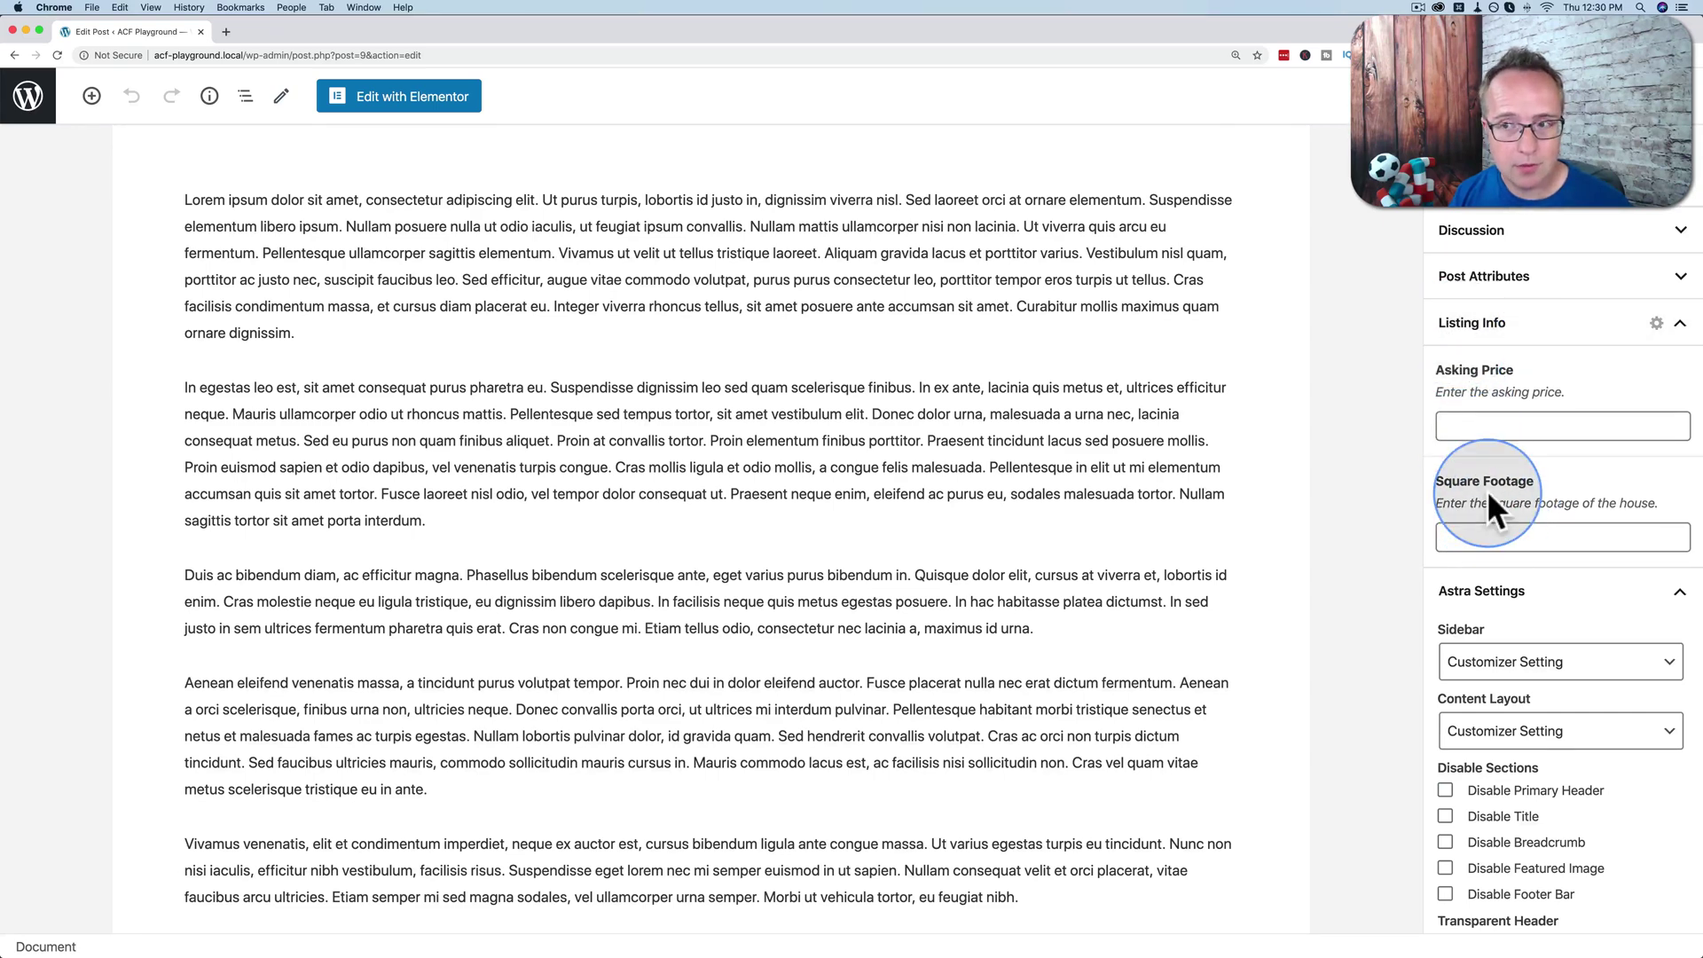
Open the Listing Info field group from Custom Fields > Field Groups
{"action": "left_click", "coordinate": [35, 96]}
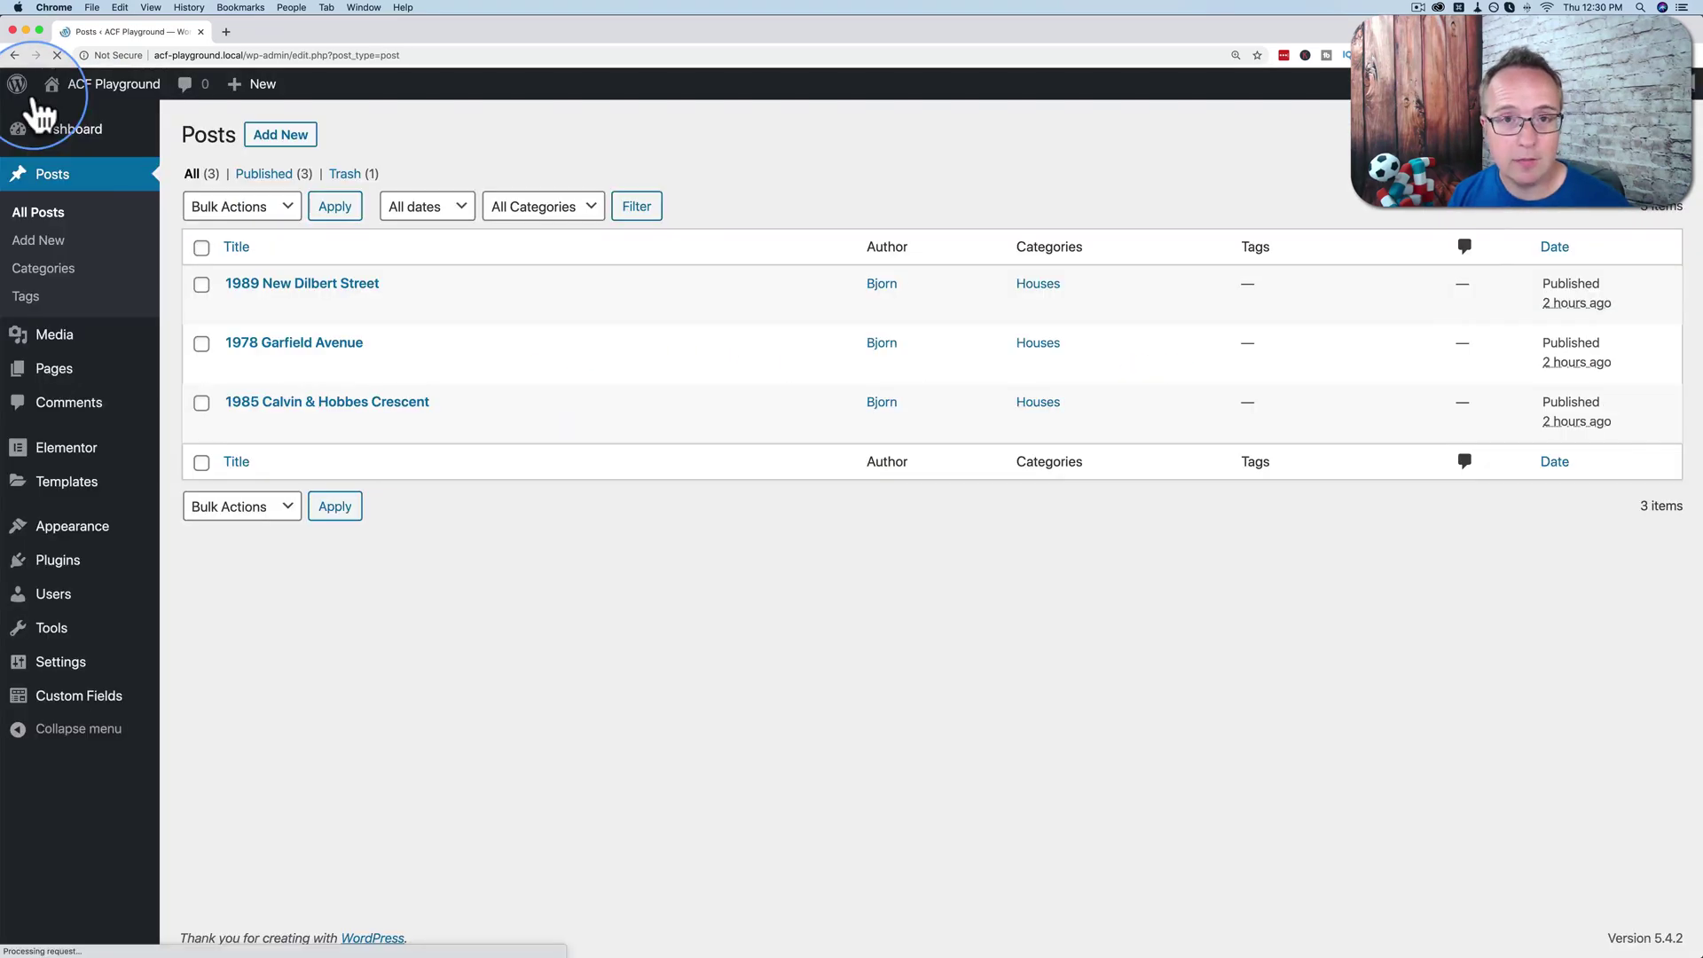
{"action": "left_click", "coordinate": [43, 700]}
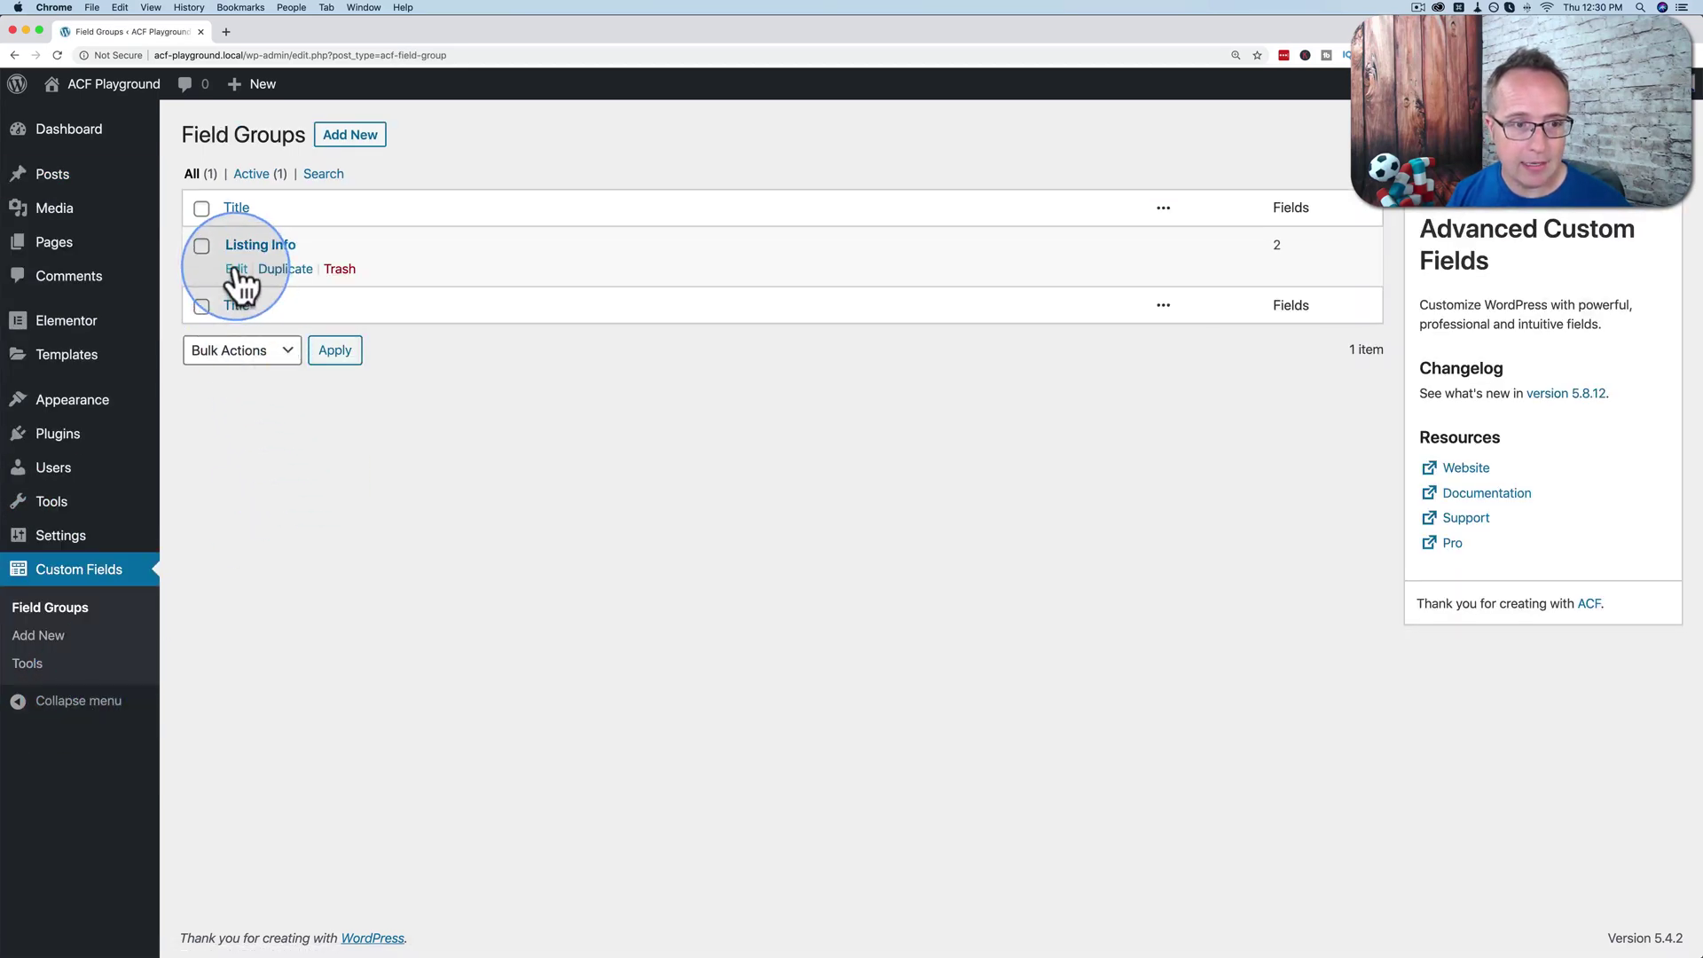
{"action": "left_click", "coordinate": [237, 270]}
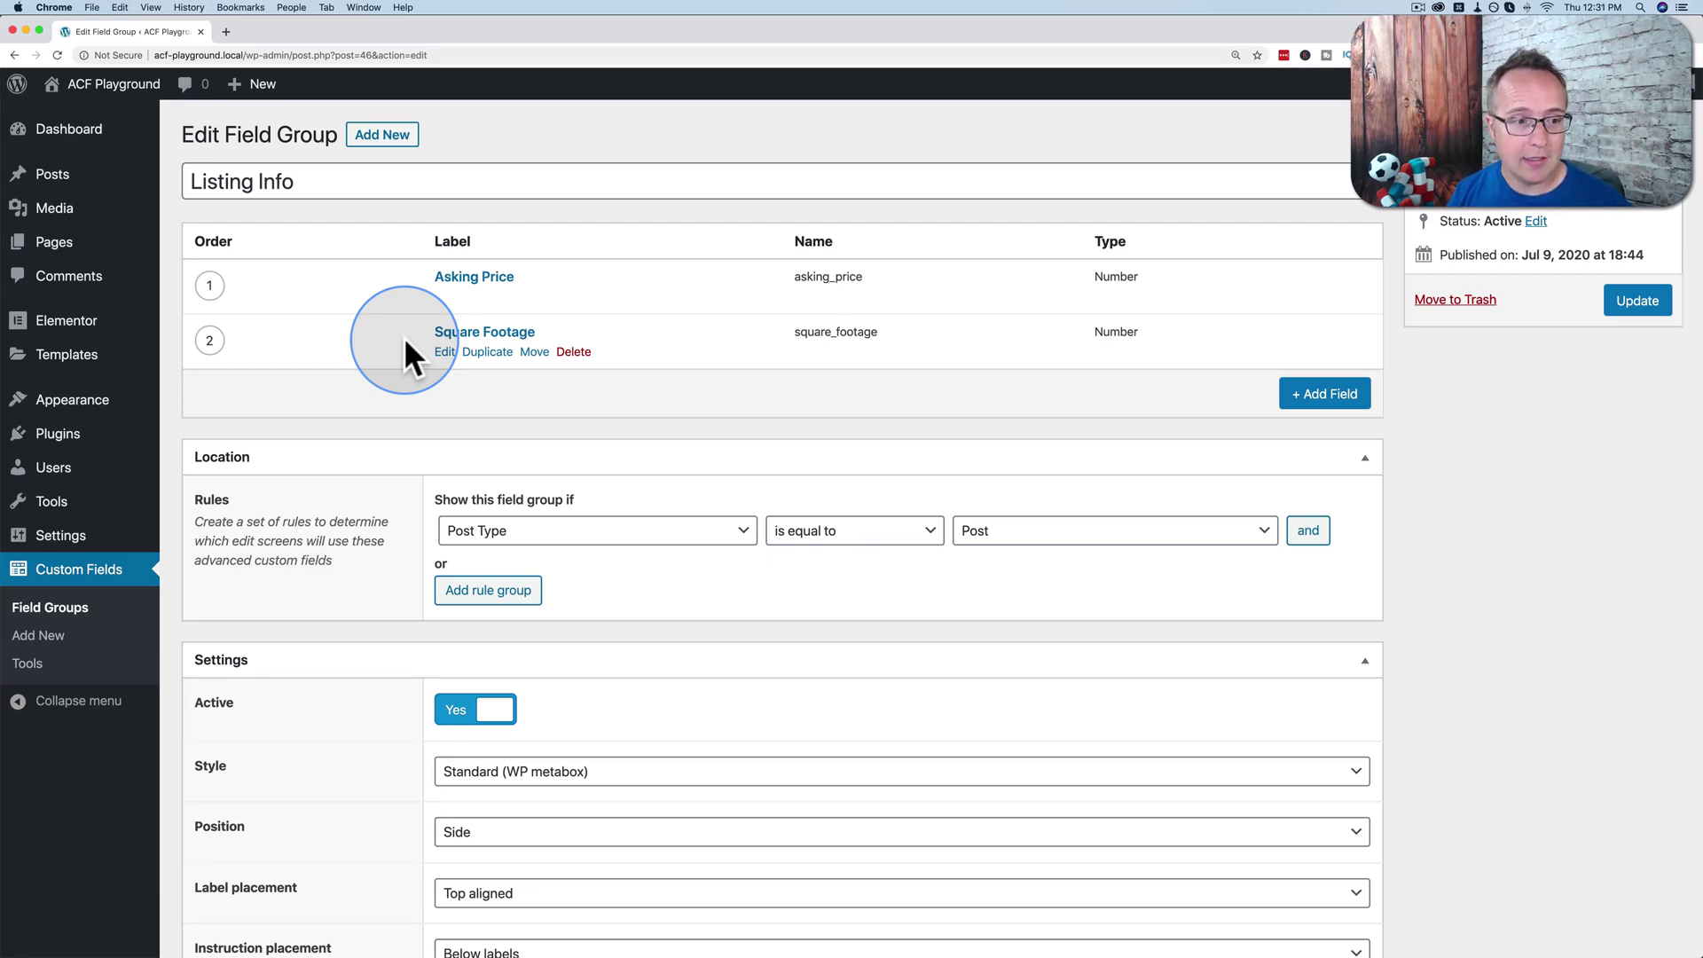
Search plugins for 'dynamic conditions', then install and activate Dynamic Conditions
{"action": "left_click", "coordinate": [49, 436]}
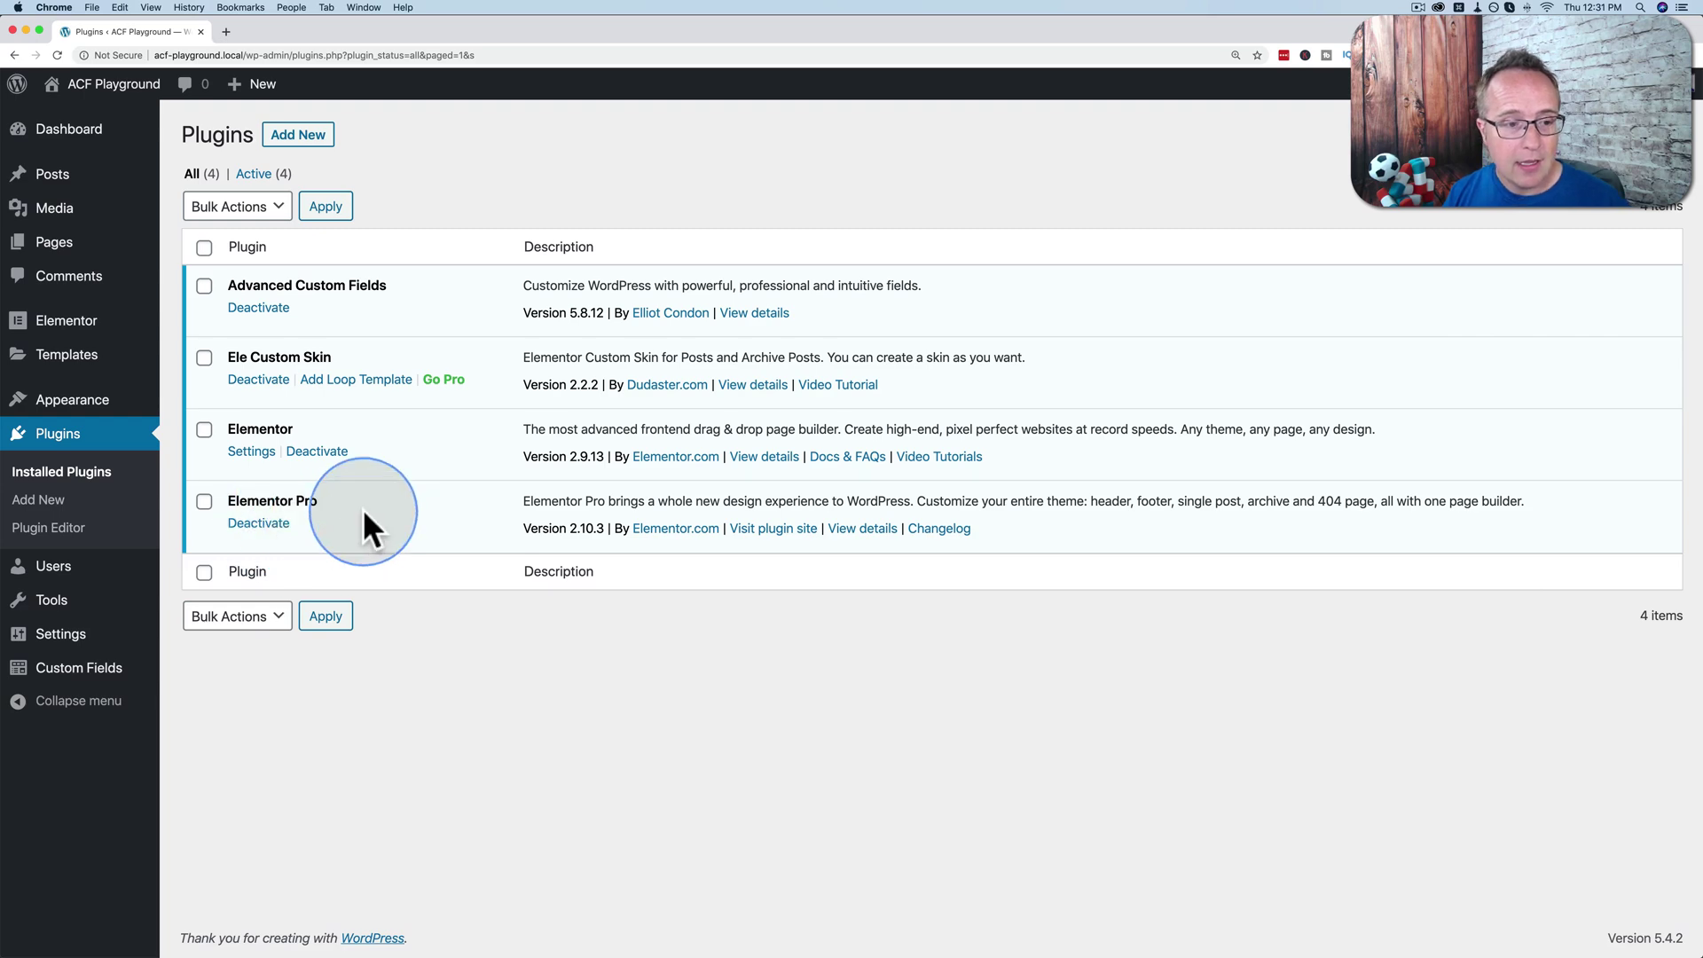
{"action": "left_click", "coordinate": [293, 135]}
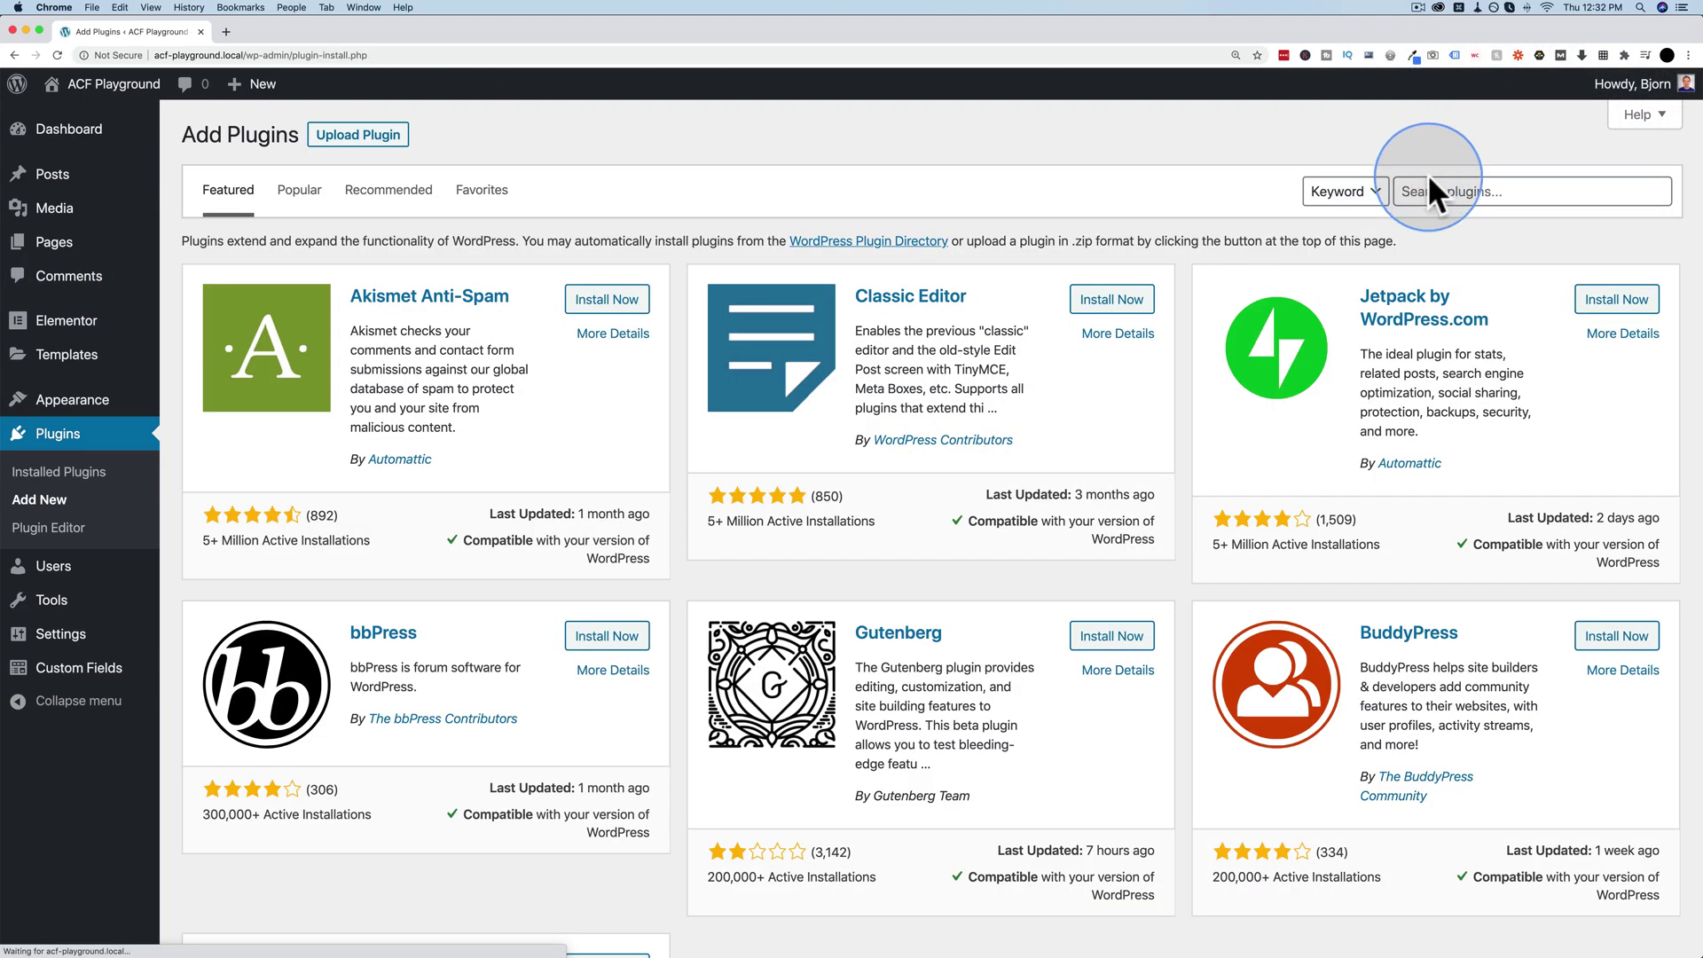
{"action": "left_click", "coordinate": [1433, 189]}
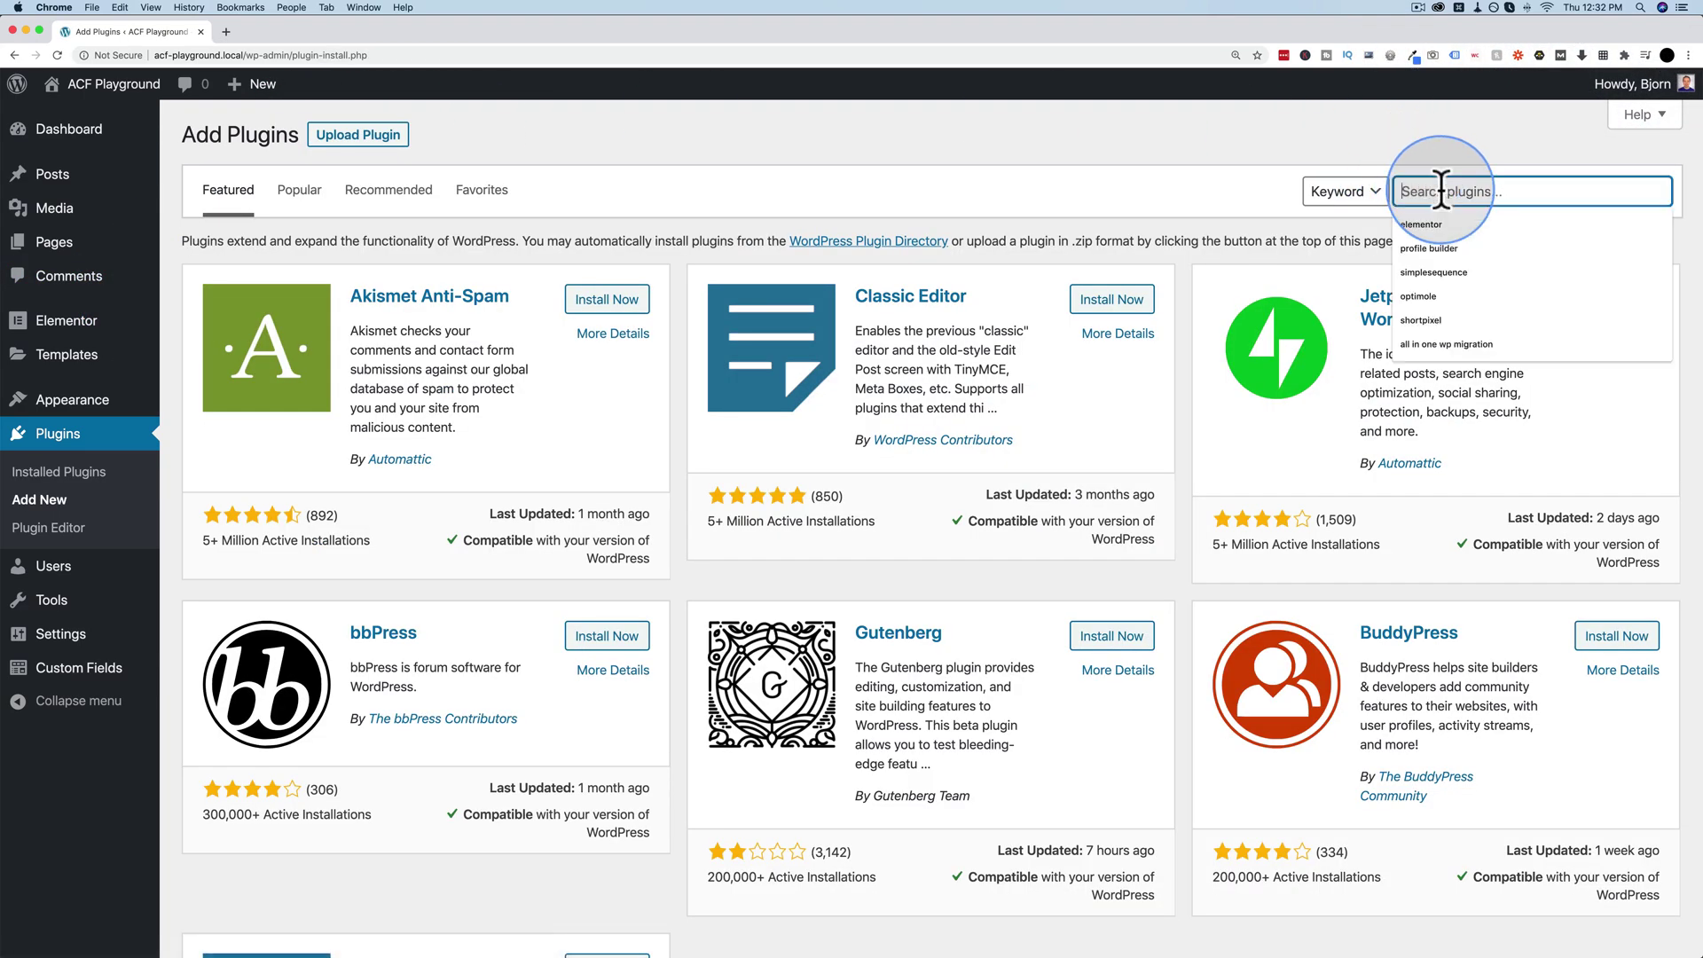
{"action": "type", "text": "dynamic conditions"}
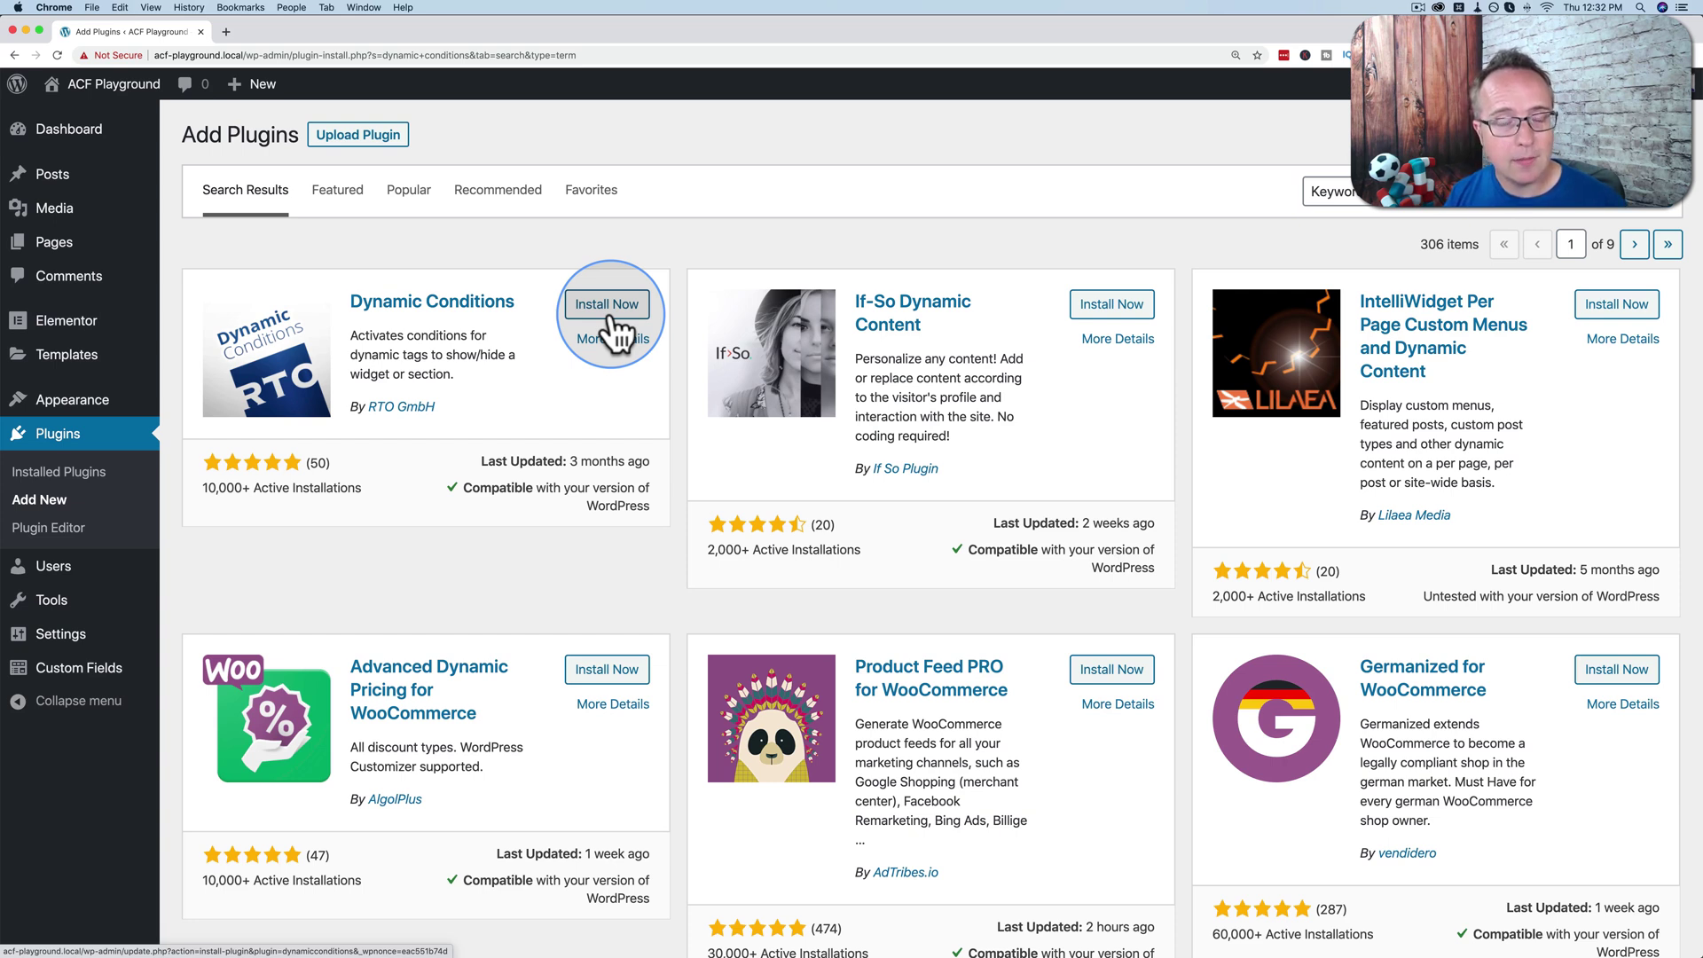
{"action": "left_click", "coordinate": [611, 318]}
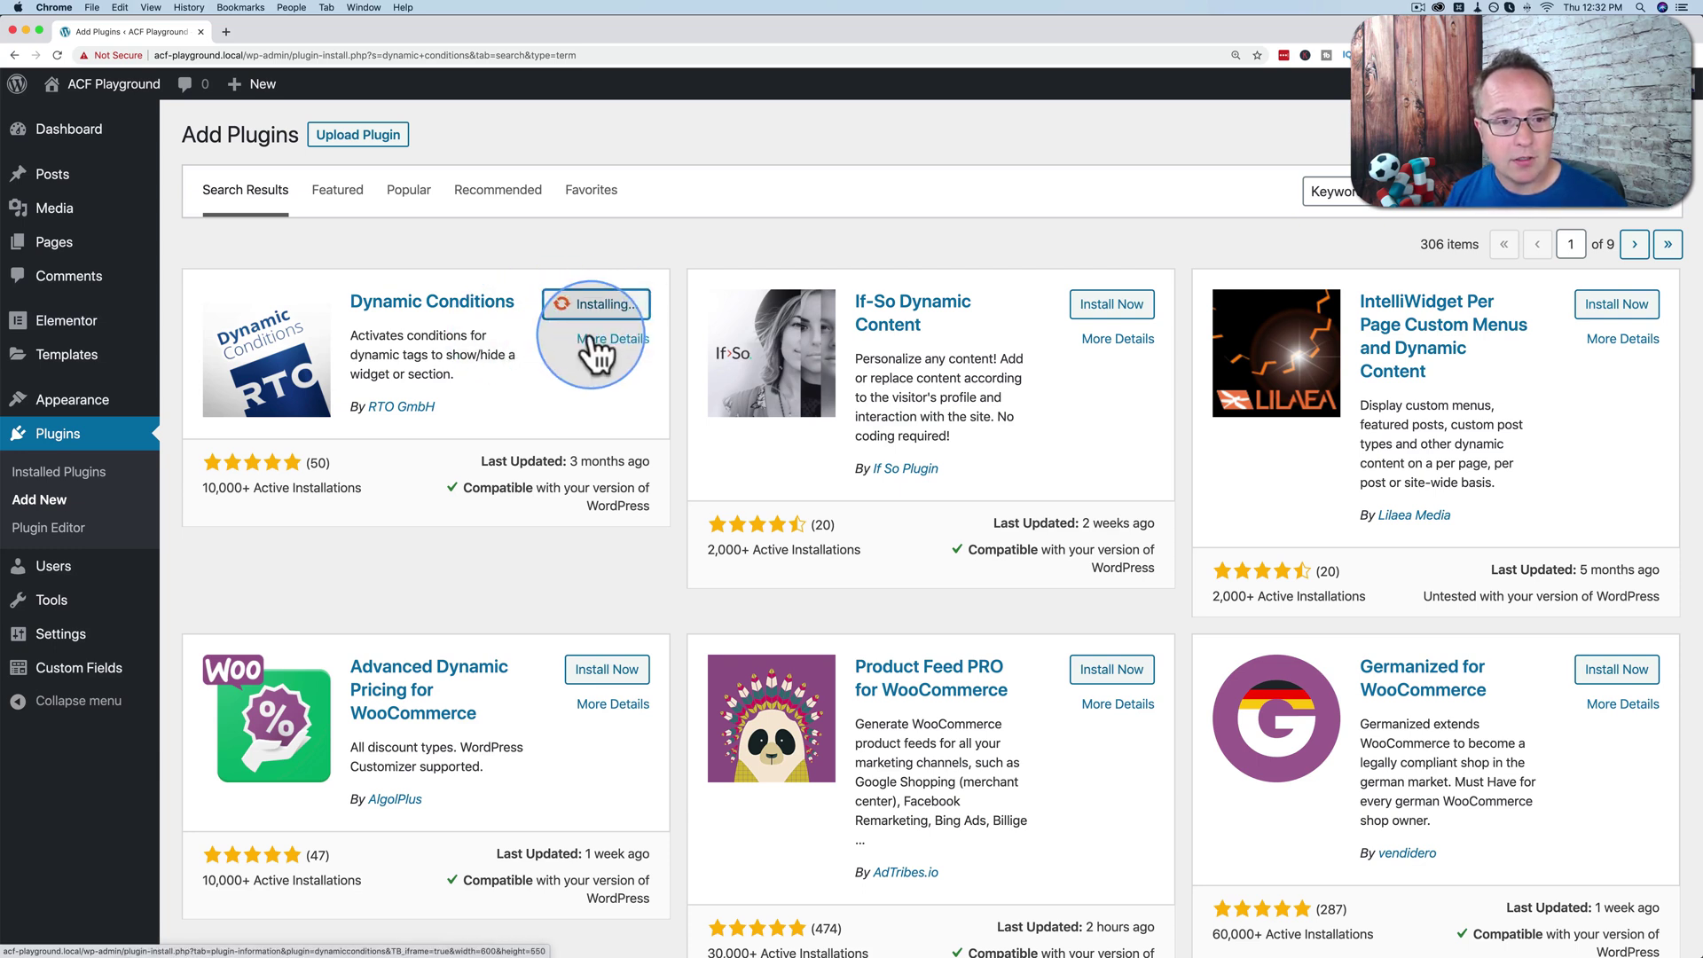
{"action": "left_click", "coordinate": [612, 311]}
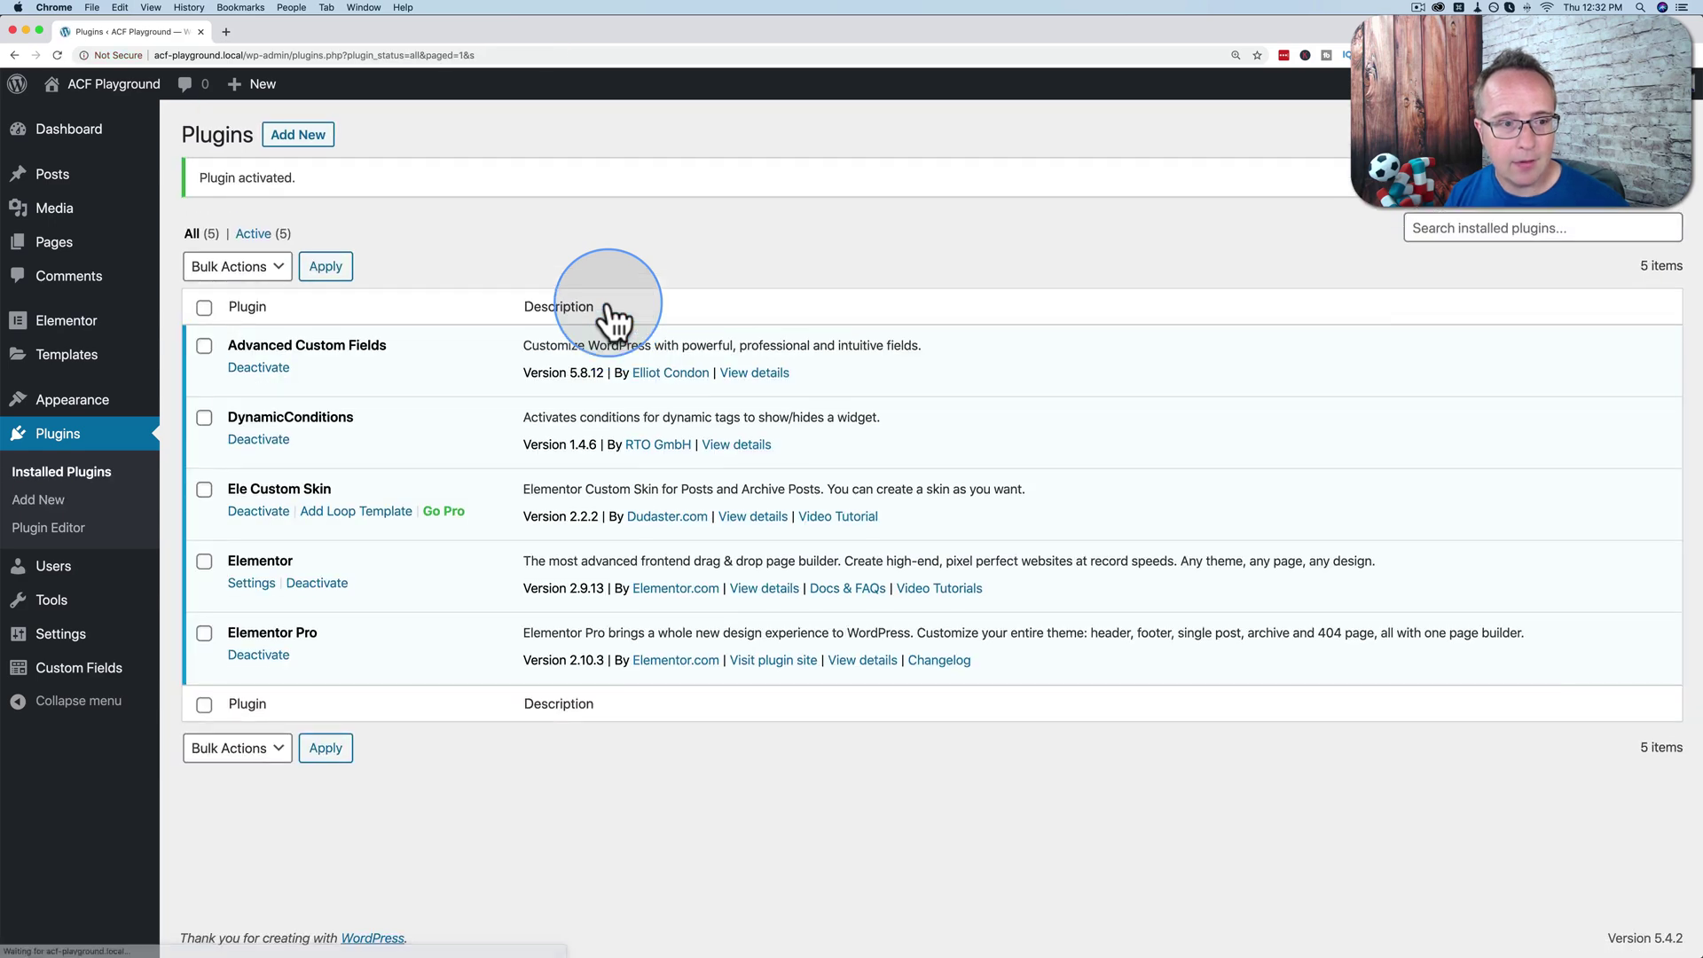
Open the Houses loop template in Elementor from the Theme Builder
{"action": "mouse_move", "coordinate": [72, 377]}
{"action": "left_click", "coordinate": [236, 421]}
{"action": "mouse_move", "coordinate": [247, 391]}
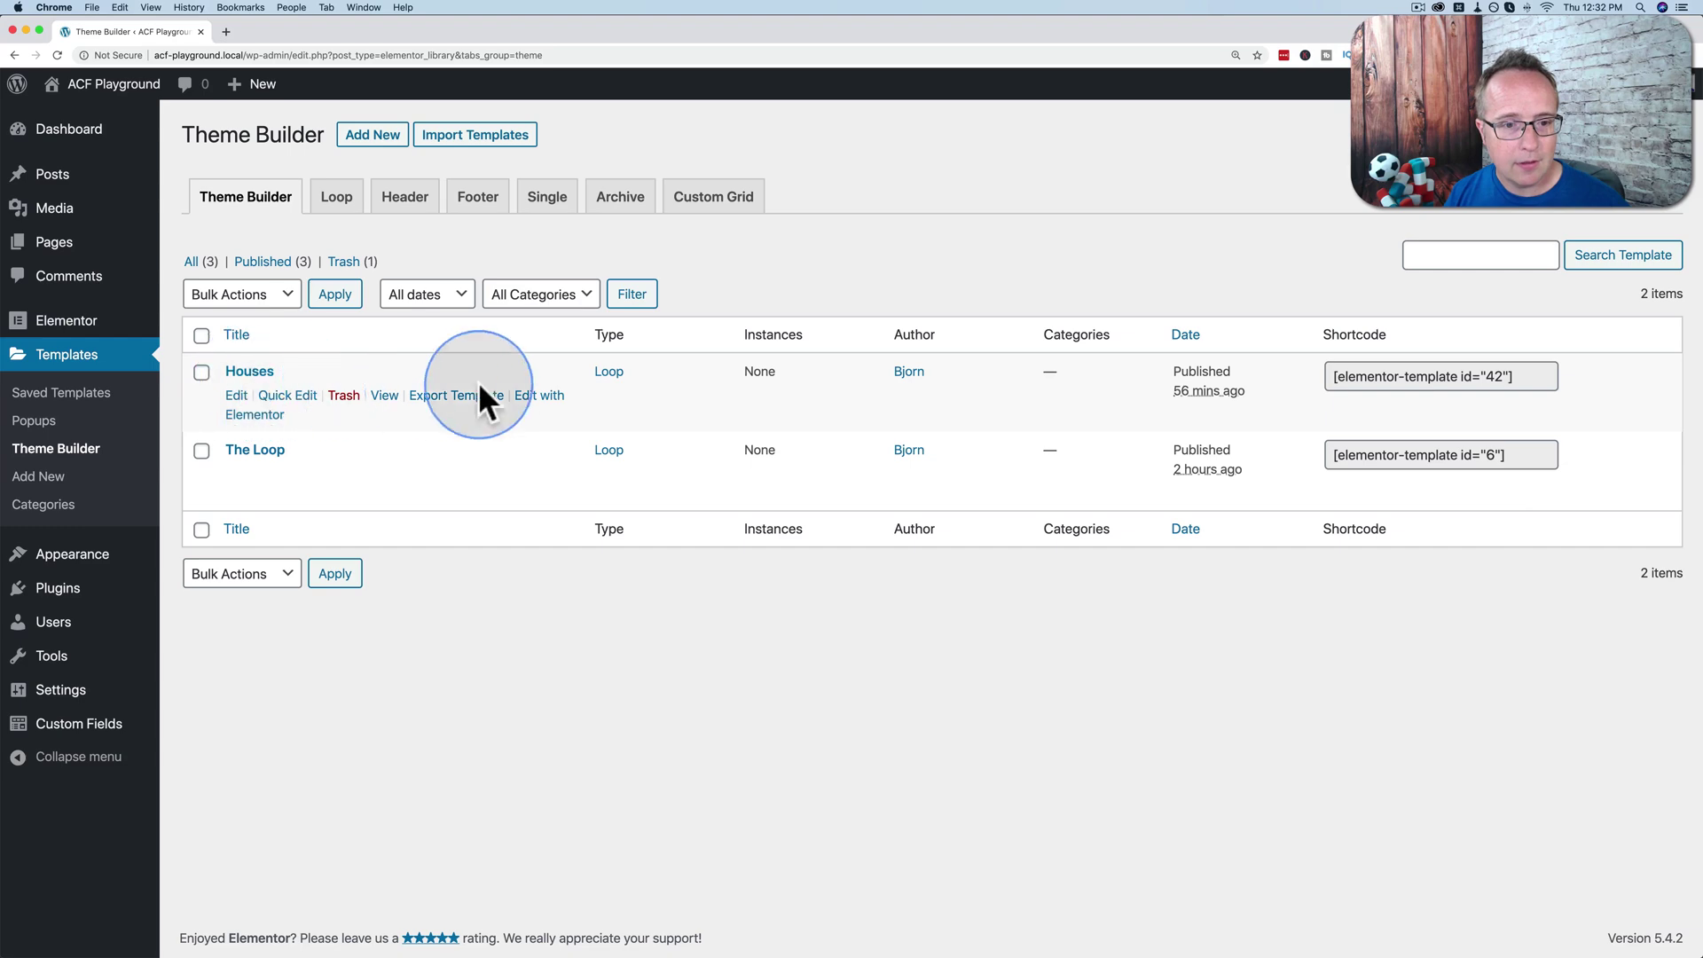
{"action": "left_click", "coordinate": [547, 397]}
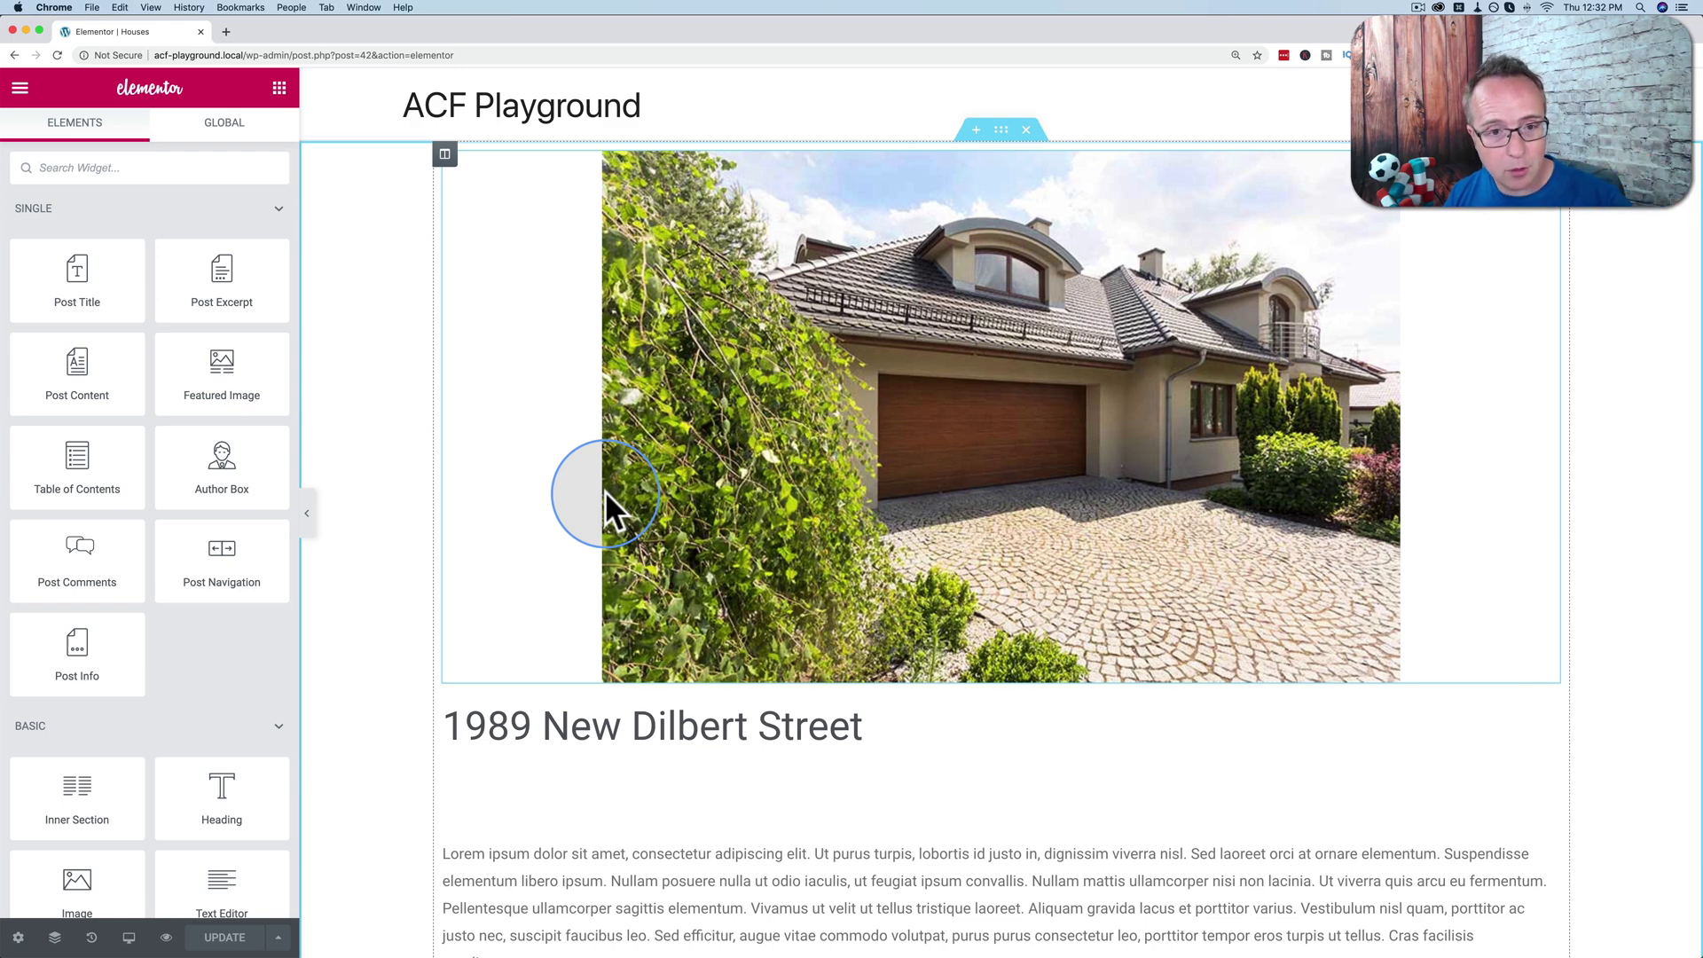
{"action": "scroll", "coordinate": [596, 609], "scroll_direction": "down", "scroll_amount": 5}
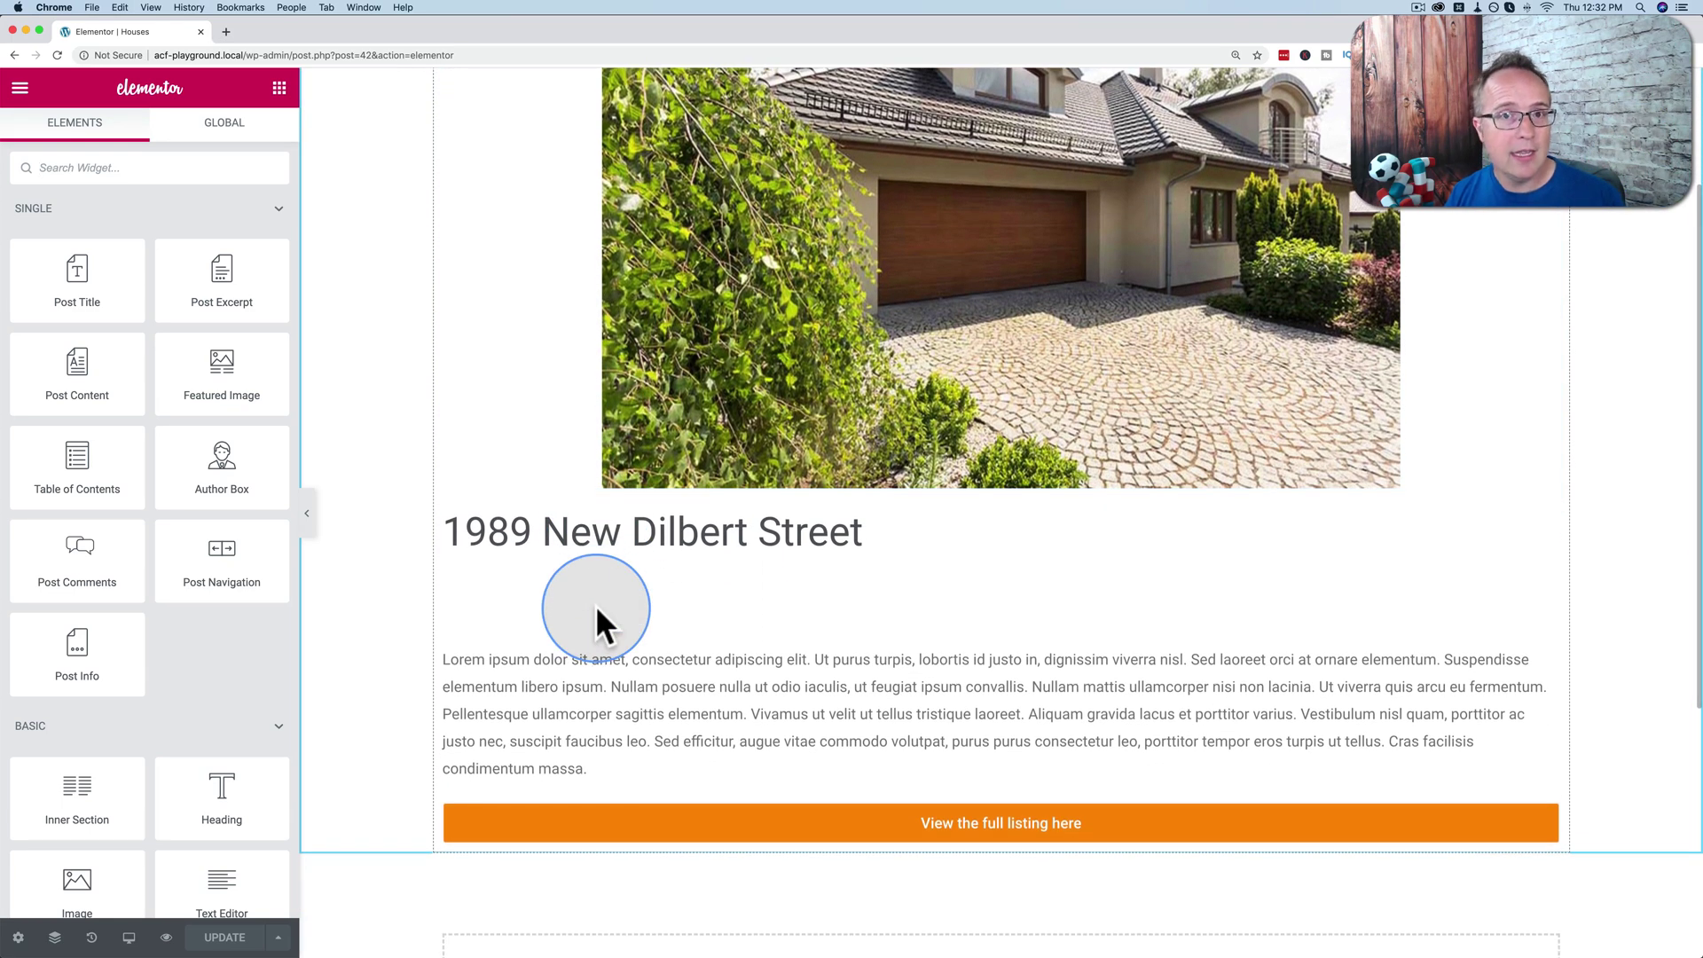
{"action": "scroll", "coordinate": [593, 616], "scroll_direction": "down", "scroll_amount": 4}
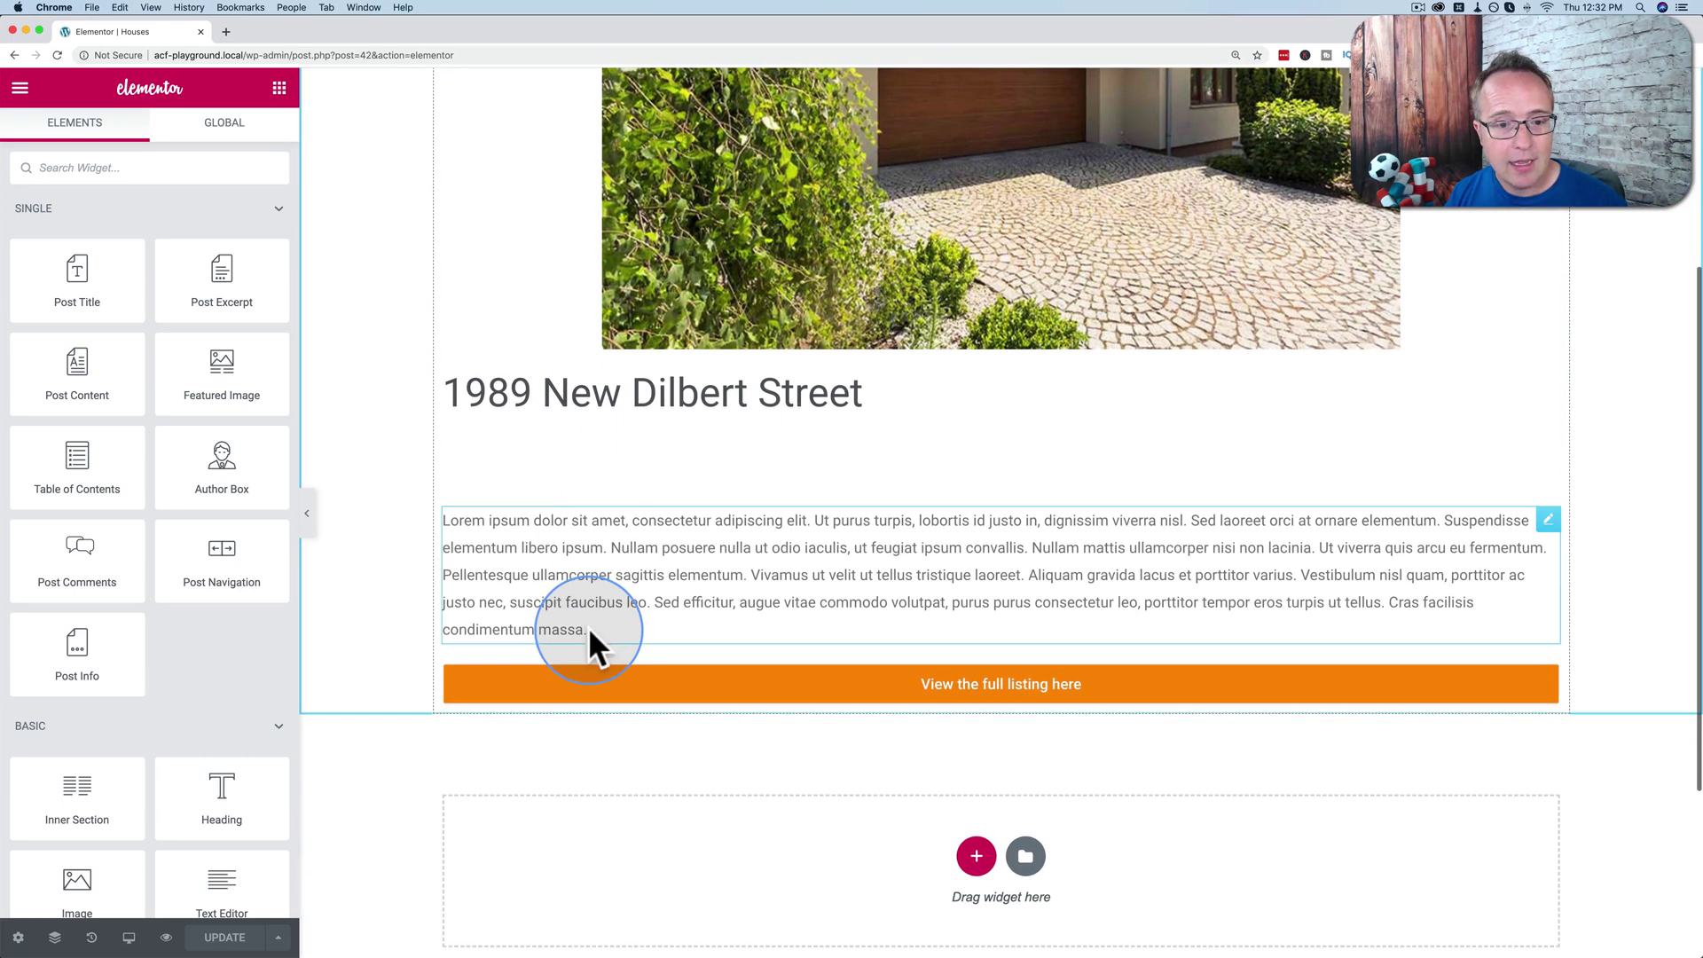
{"action": "left_click", "coordinate": [695, 481]}
{"action": "scroll", "coordinate": [695, 481], "scroll_direction": "up", "scroll_amount": 8}
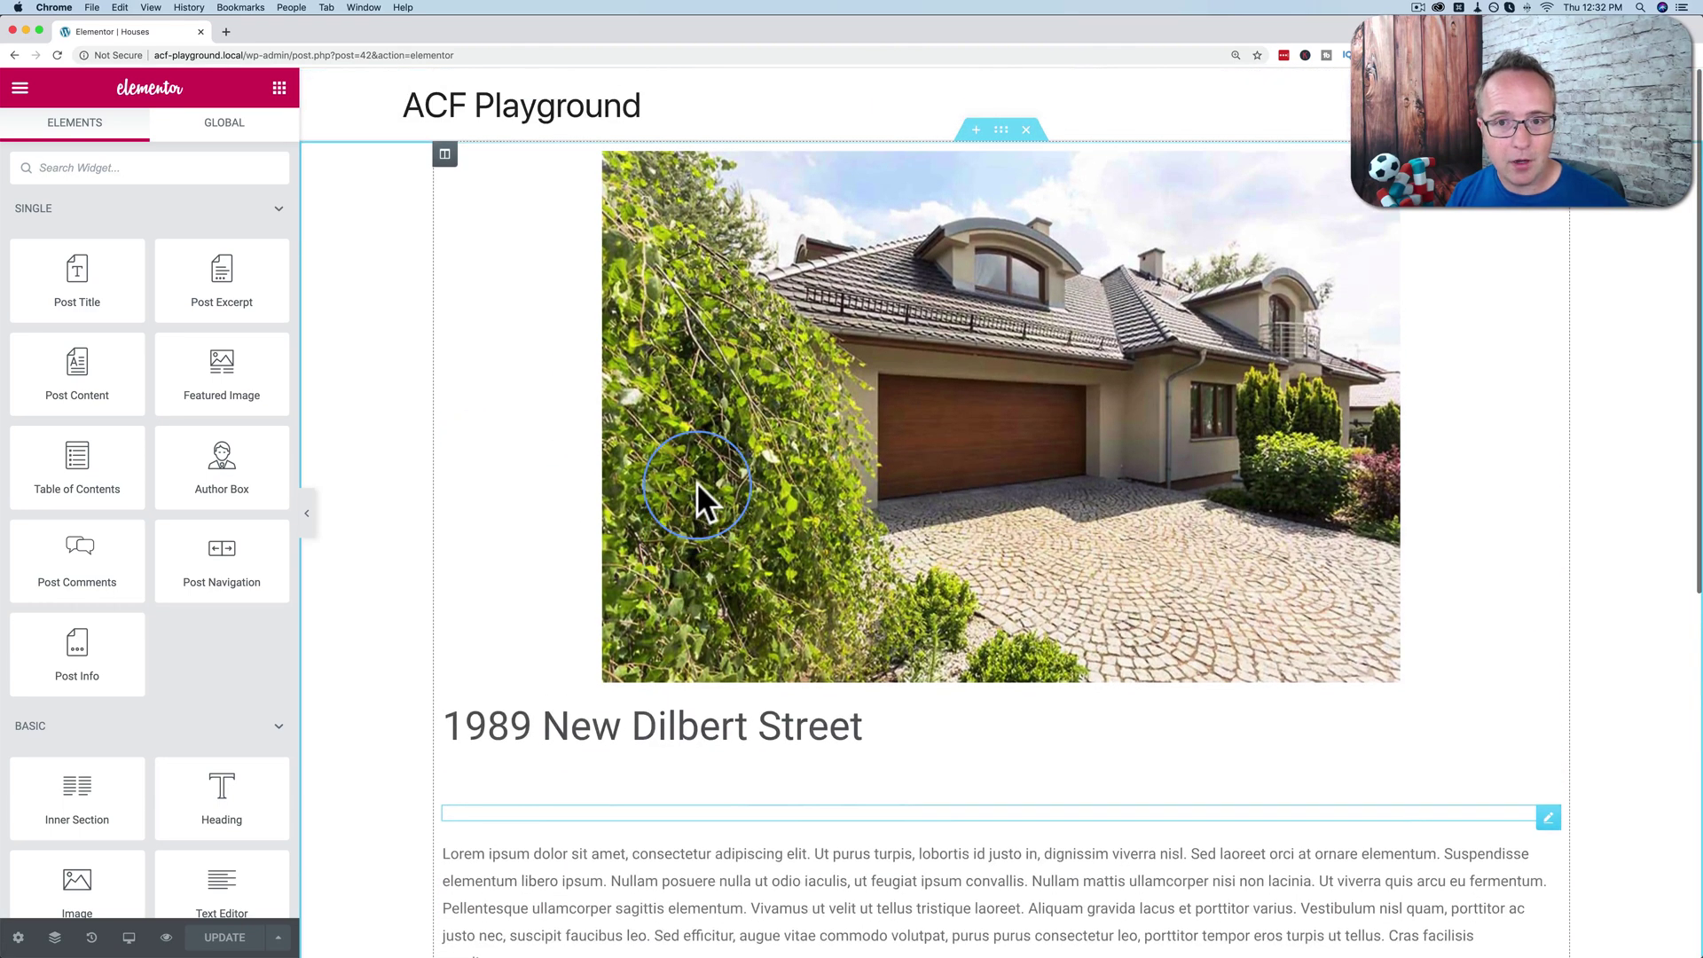
{"action": "scroll", "coordinate": [695, 481], "scroll_direction": "down", "scroll_amount": 4}
{"action": "scroll", "coordinate": [695, 481], "scroll_direction": "down", "scroll_amount": 3}
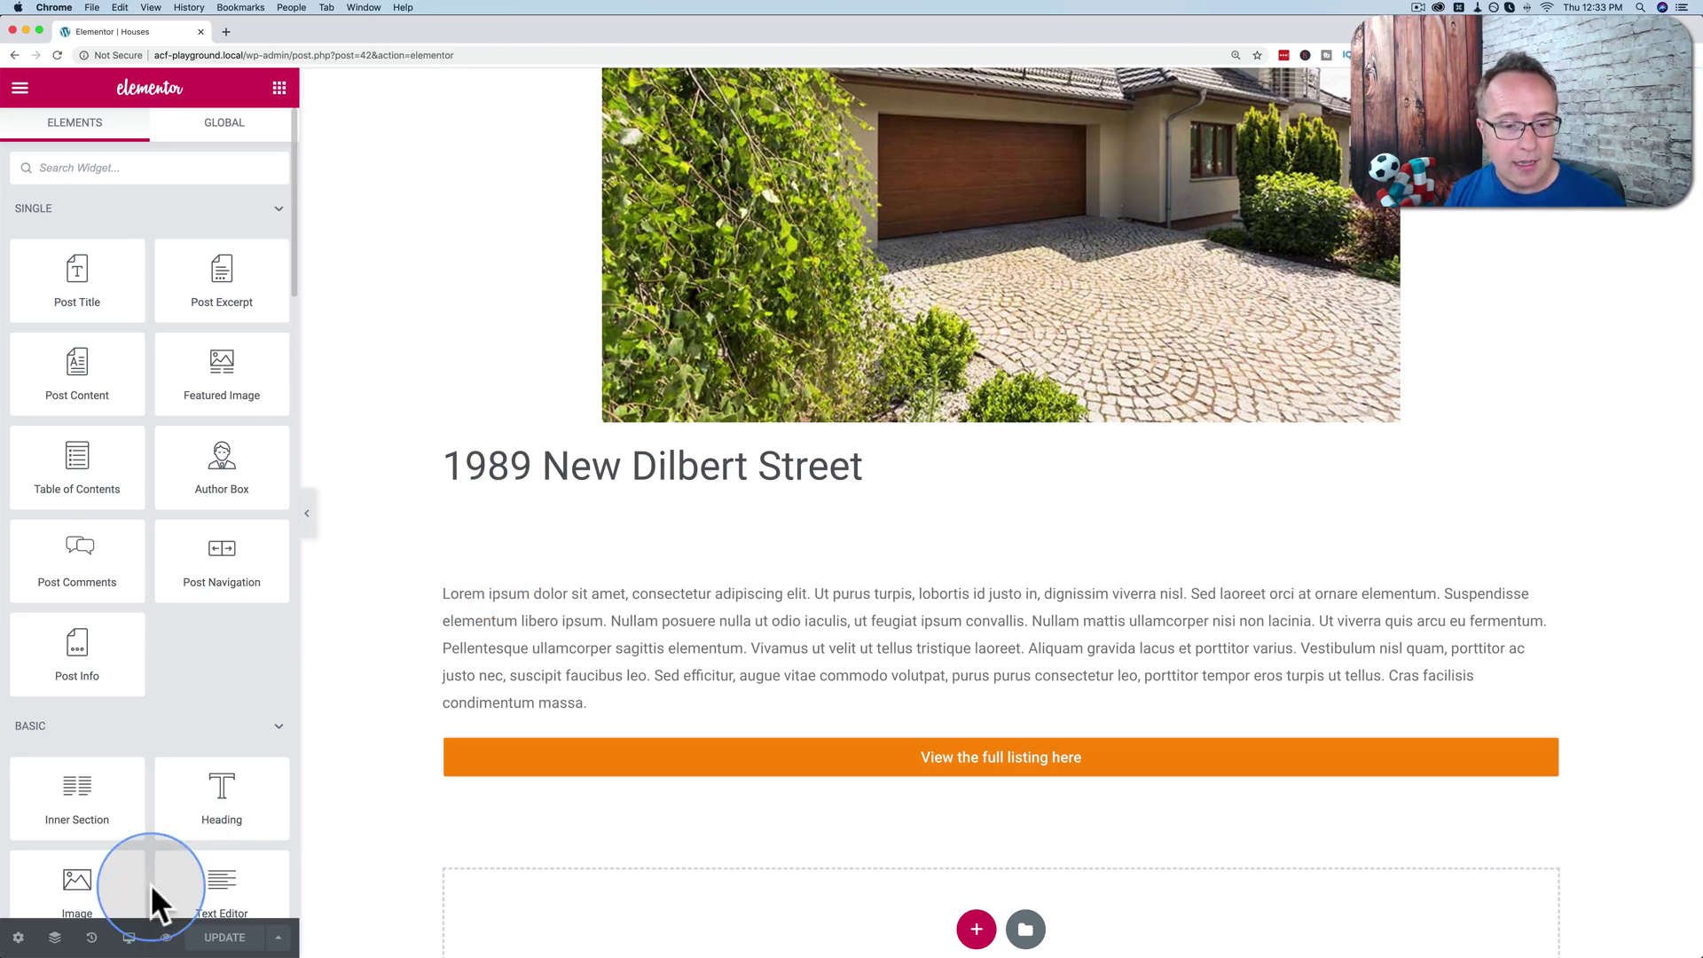
{"action": "left_click", "coordinate": [18, 938]}
{"action": "left_click", "coordinate": [125, 448]}
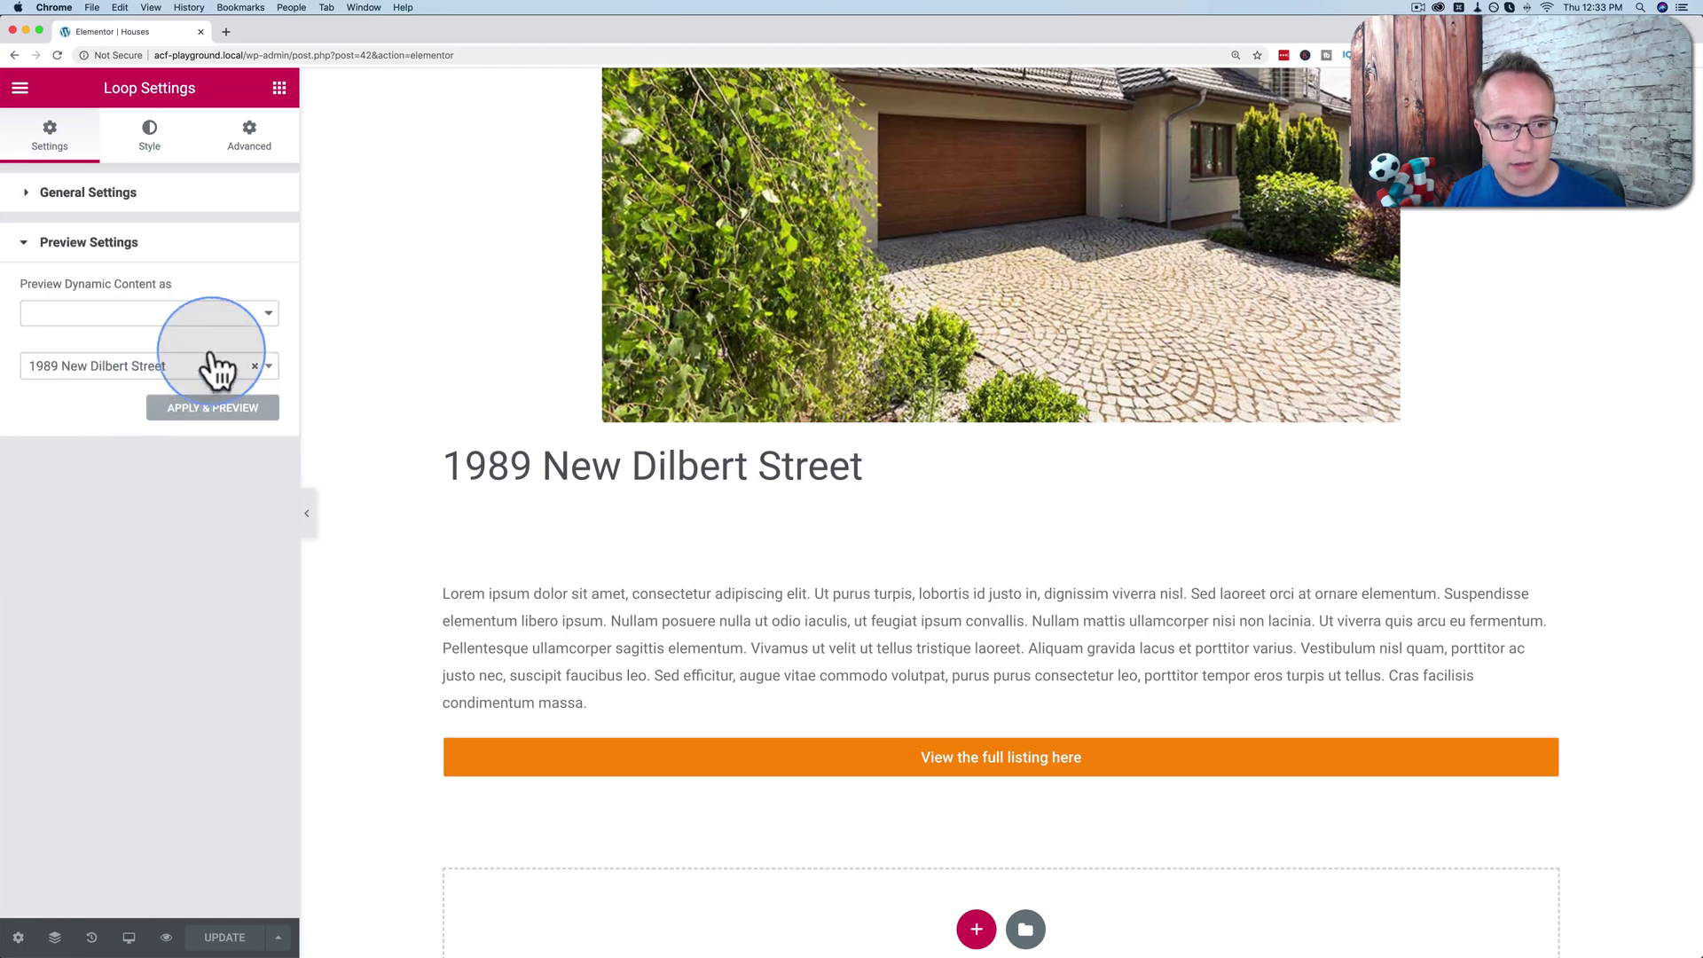
{"action": "left_click", "coordinate": [222, 367]}
{"action": "type", "text": "gar"}
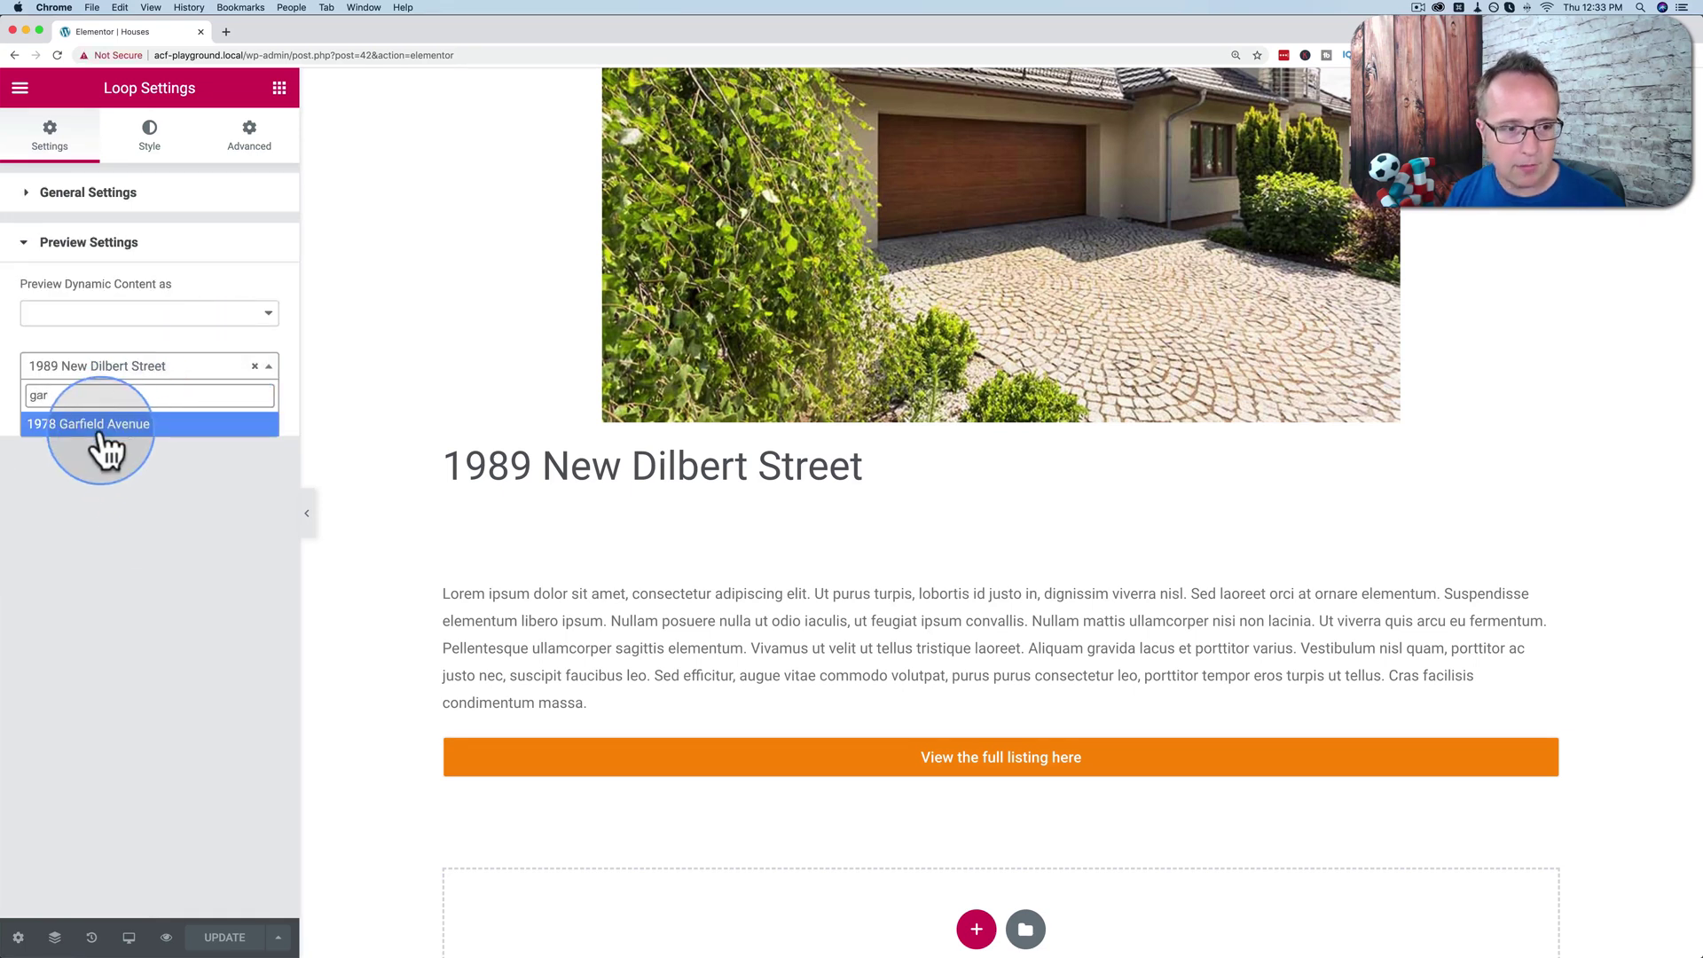
{"action": "left_click", "coordinate": [100, 425]}
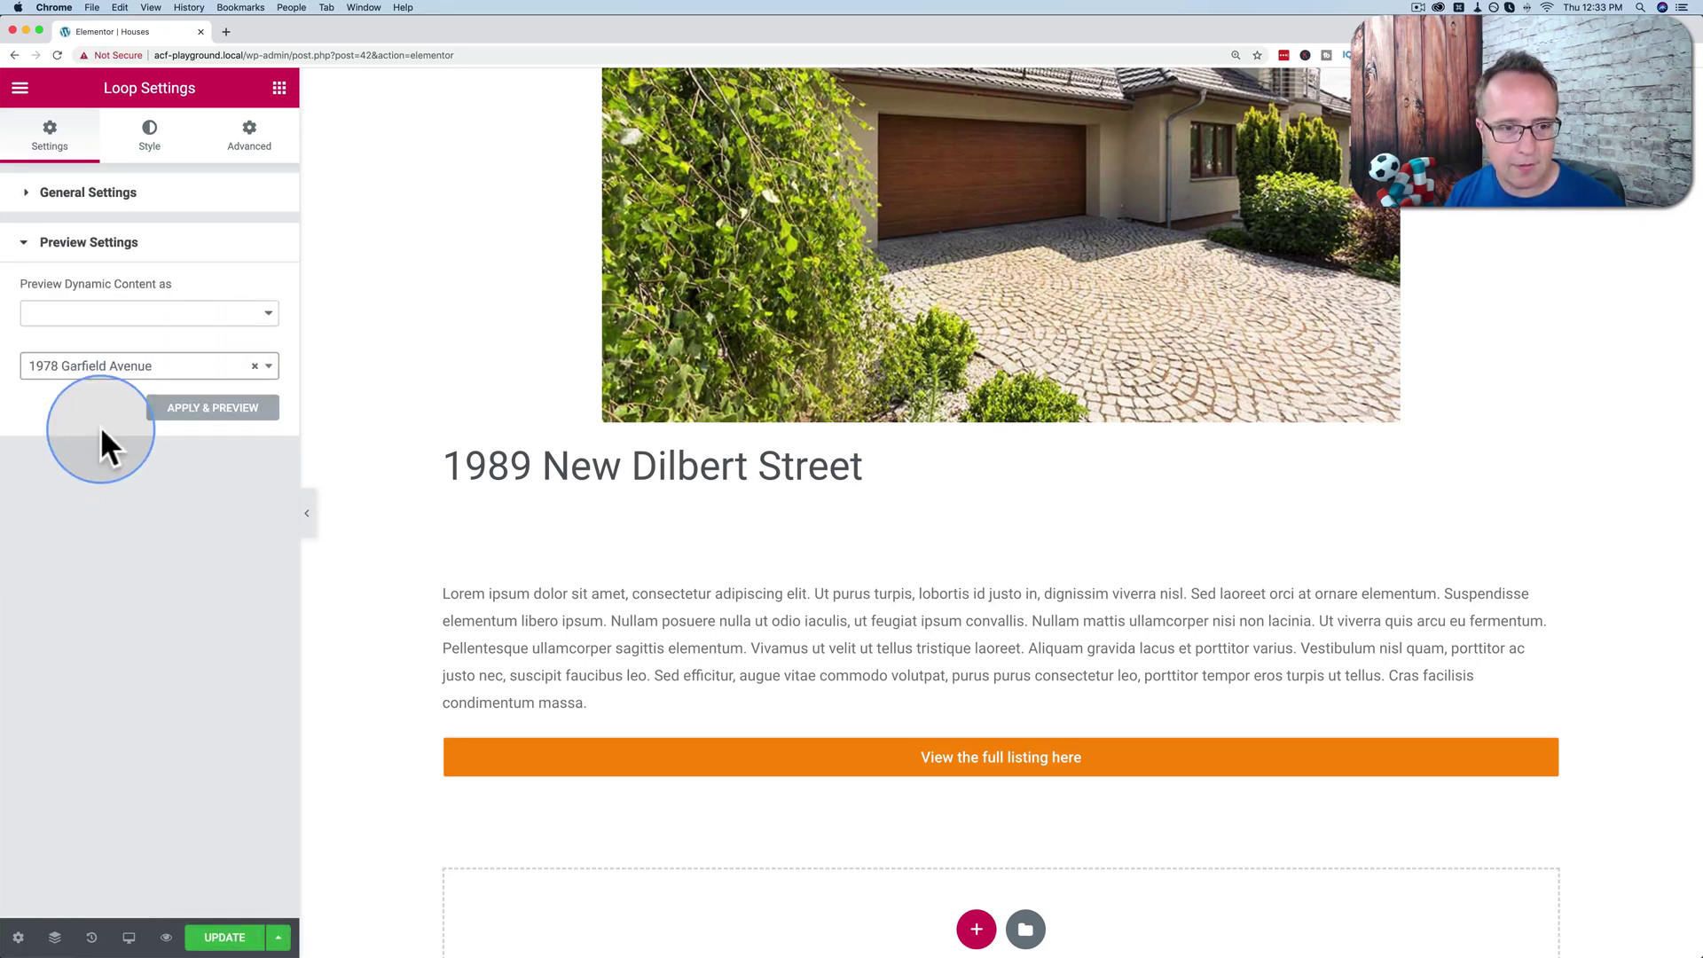
{"action": "left_click", "coordinate": [232, 416]}
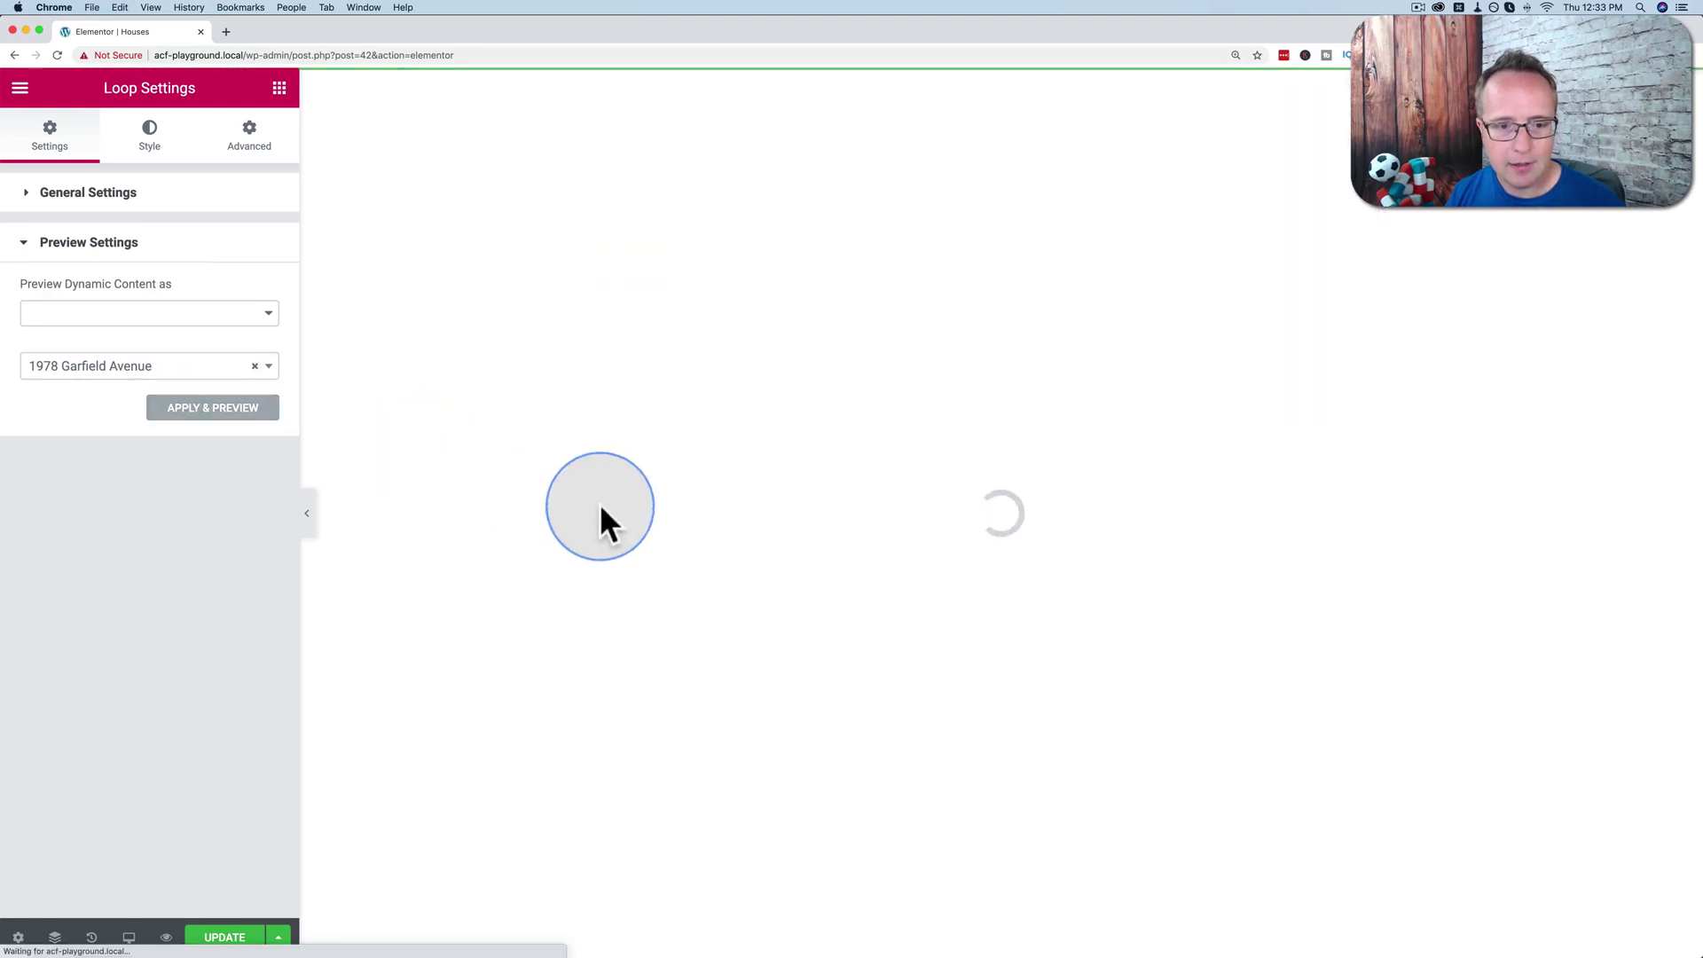
{"action": "scroll", "coordinate": [486, 494], "scroll_direction": "down", "scroll_amount": 5}
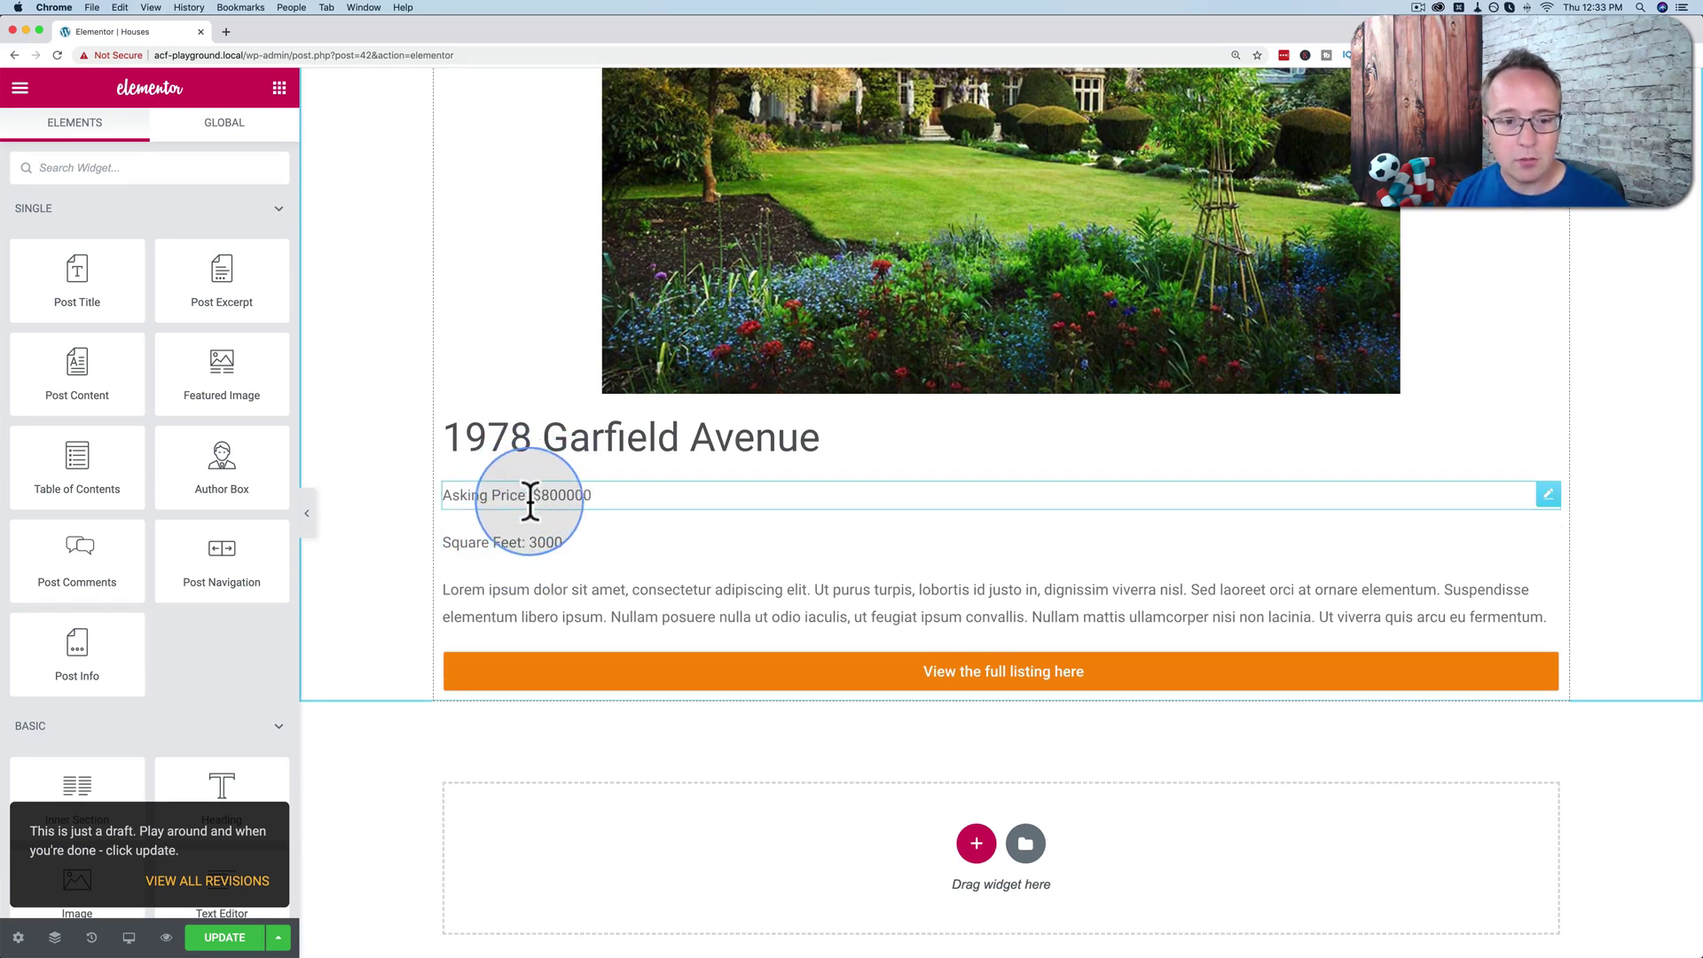
Give the Asking Price widget a dynamic condition based on ACF Field (Asking Price)
{"action": "left_click", "coordinate": [535, 502]}
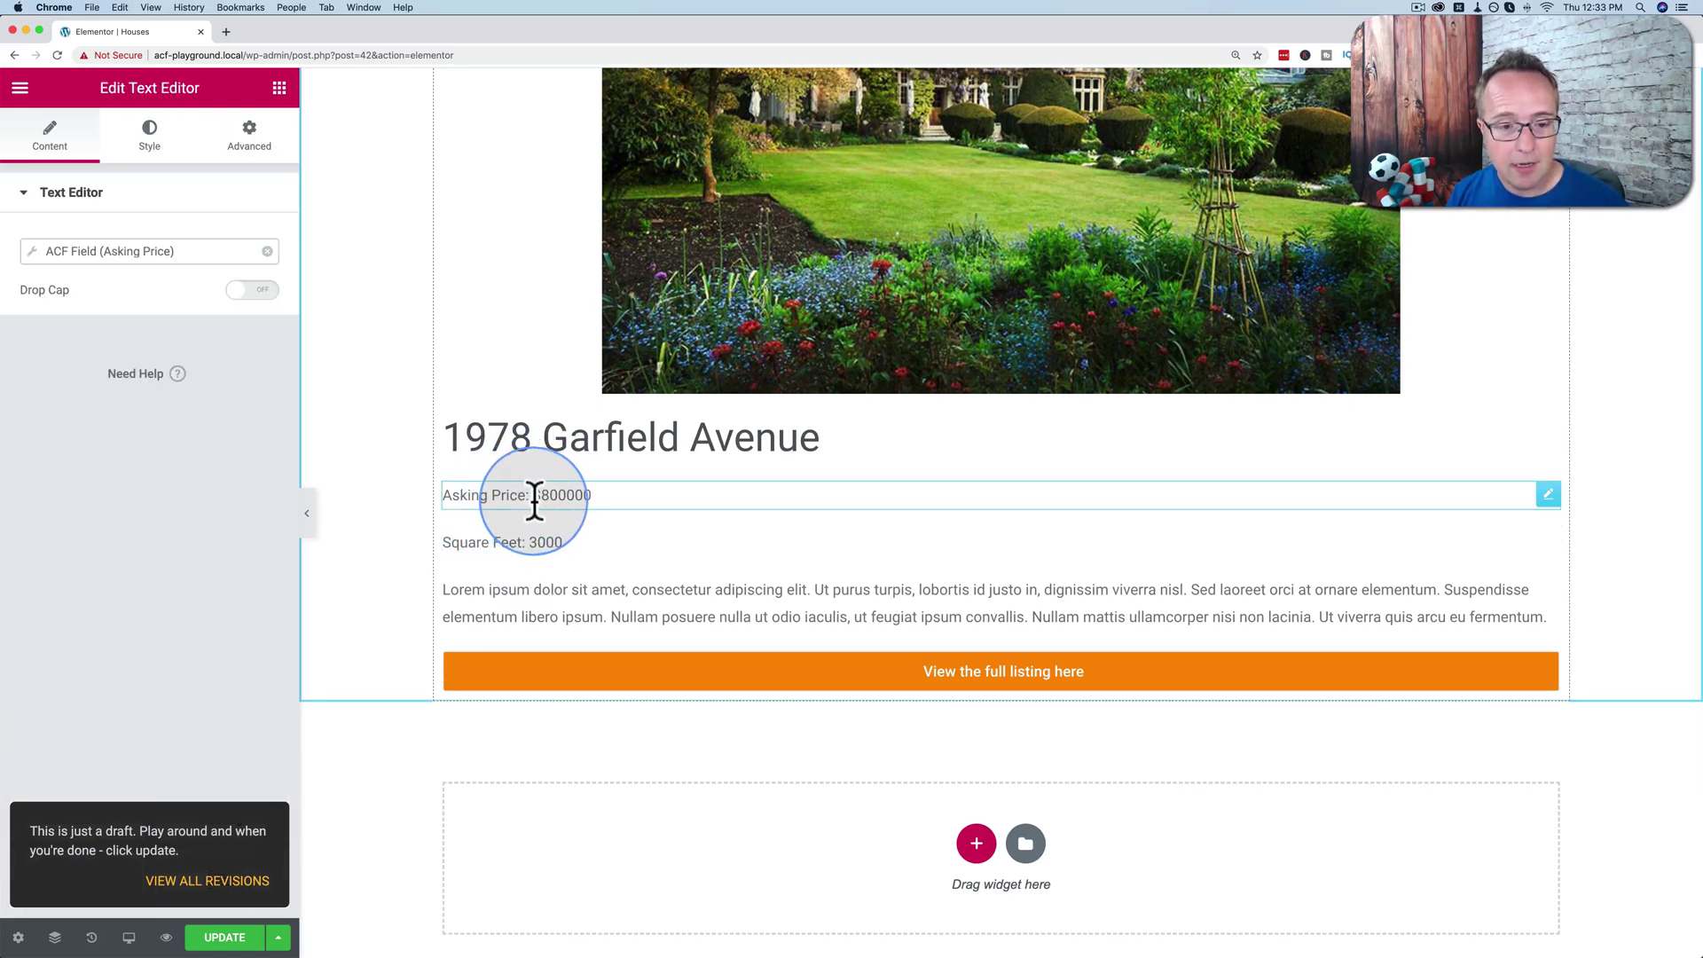
{"action": "left_click", "coordinate": [488, 501]}
{"action": "left_click", "coordinate": [253, 146]}
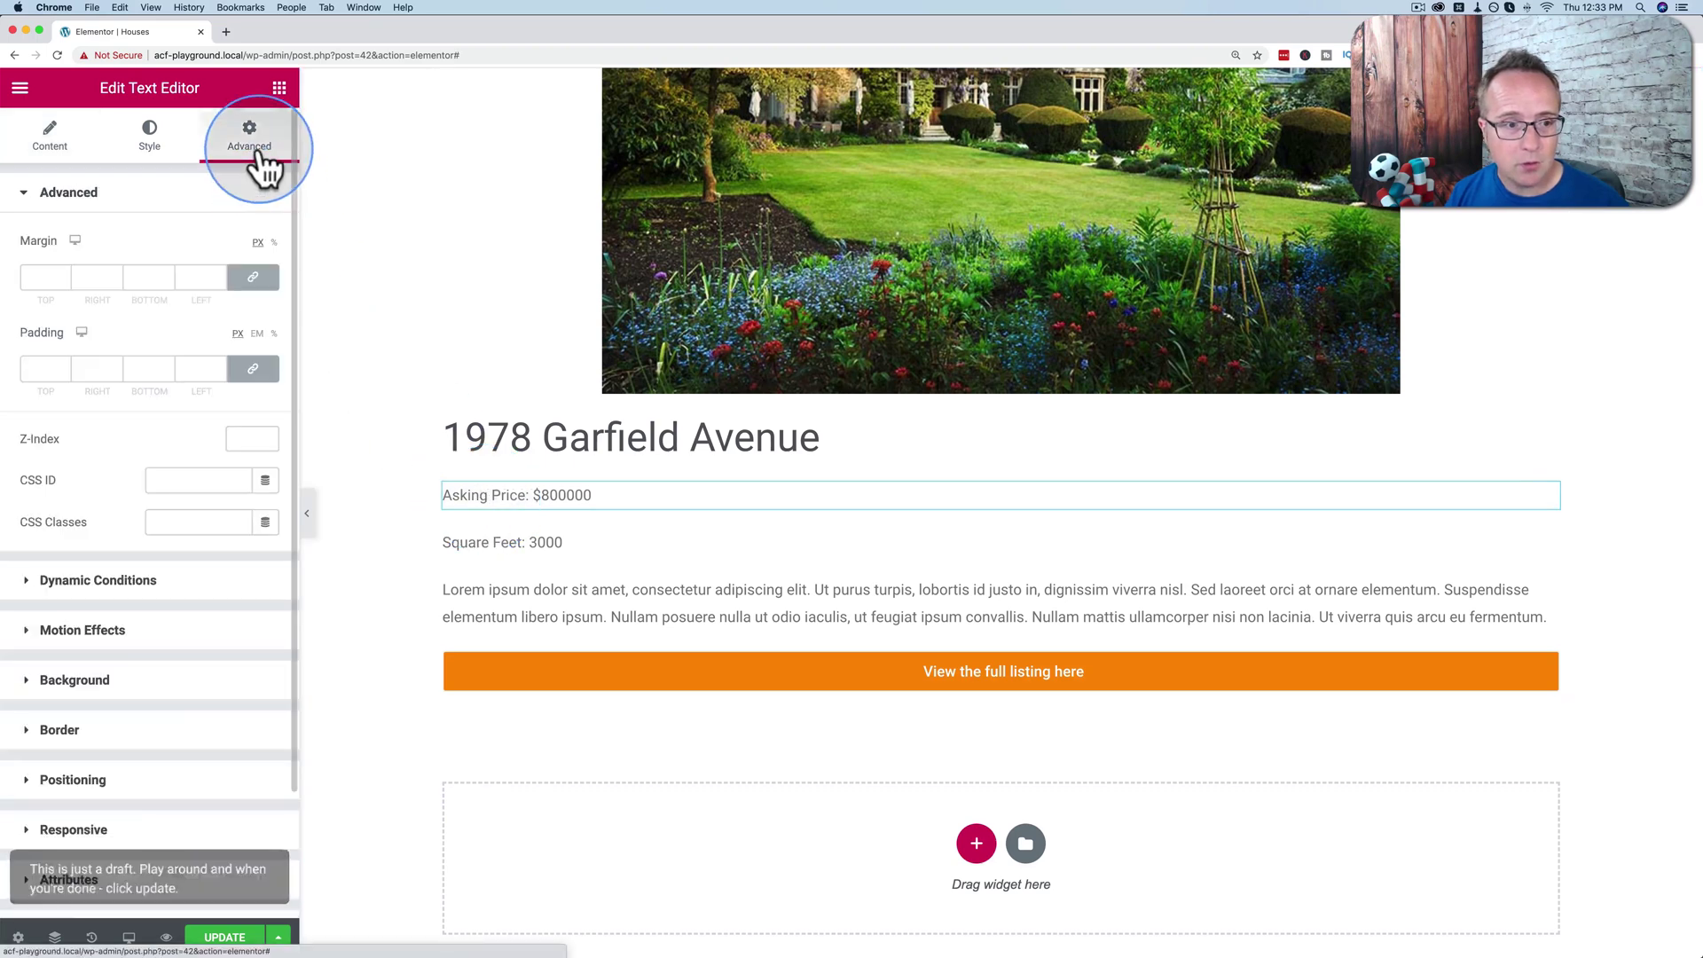
{"action": "scroll", "coordinate": [167, 475], "scroll_direction": "down", "scroll_amount": 1}
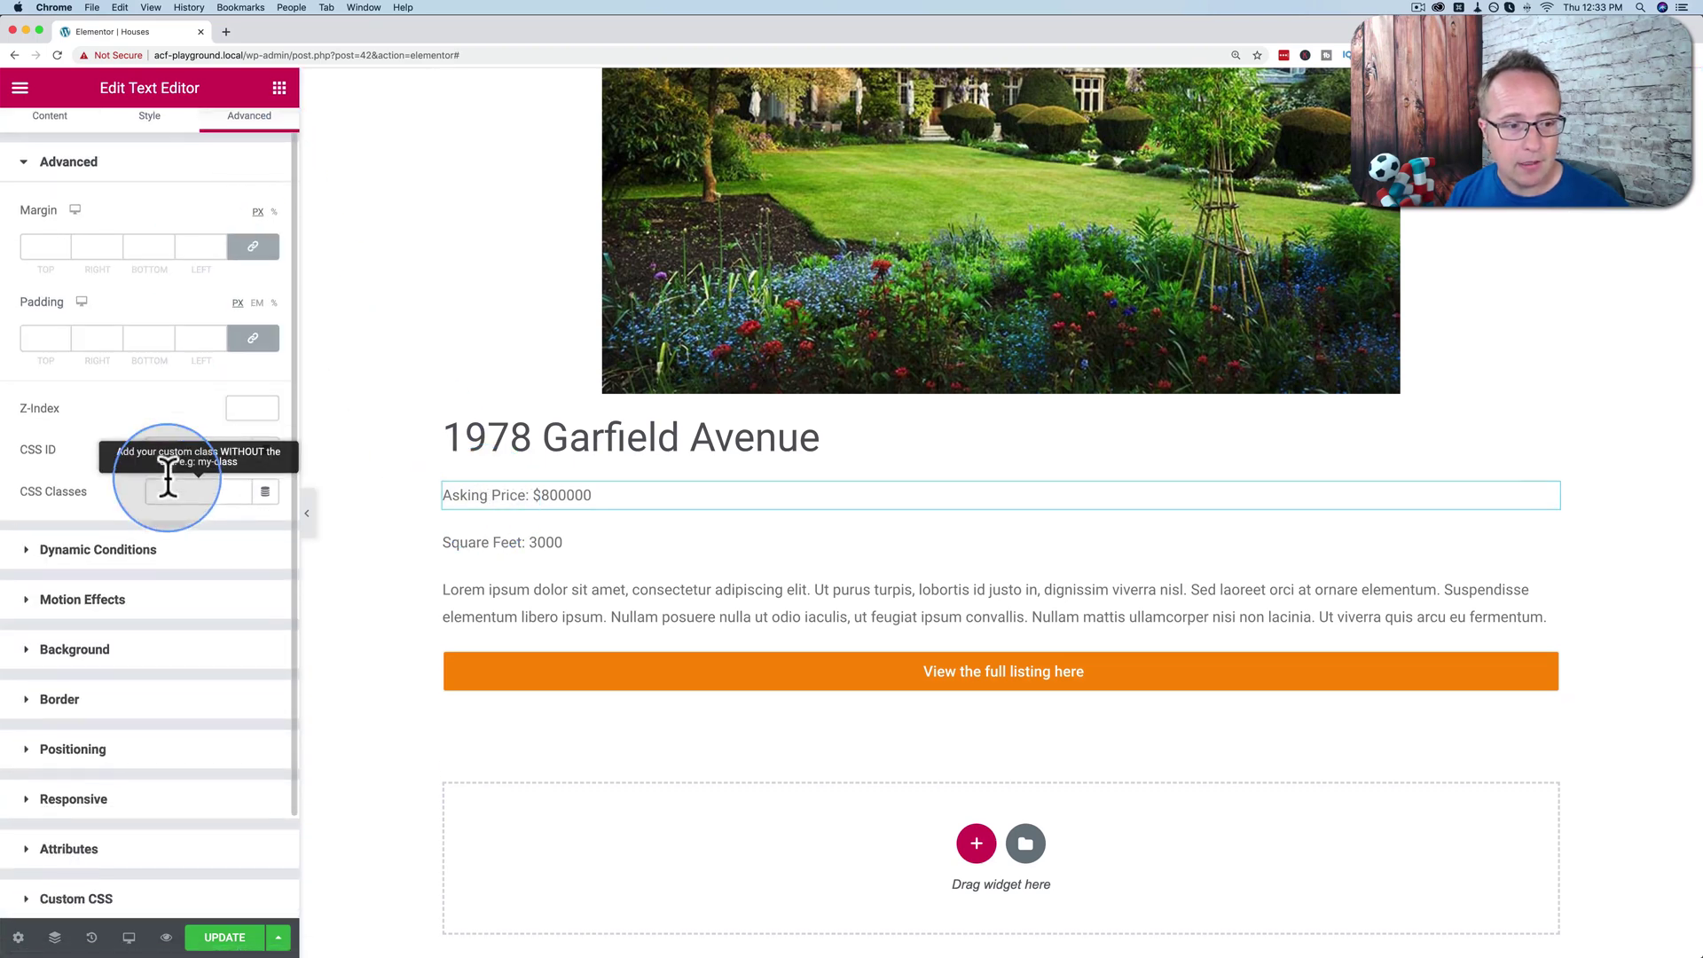
{"action": "left_click", "coordinate": [81, 550]}
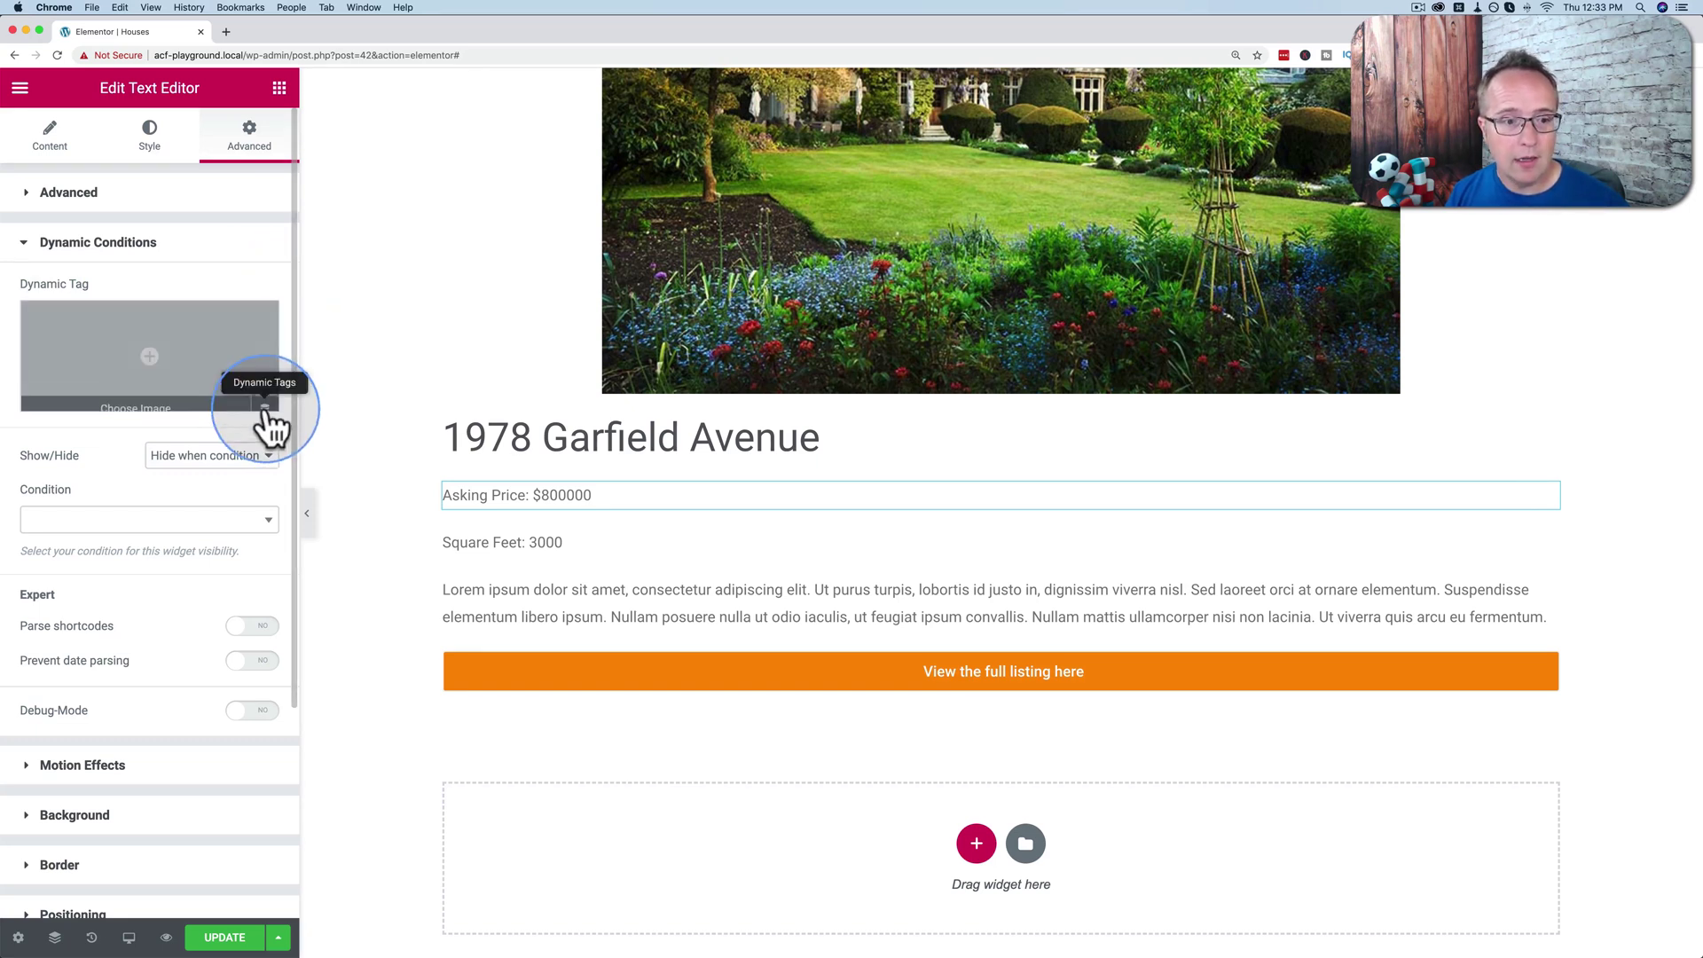
{"action": "left_click", "coordinate": [265, 396]}
{"action": "scroll", "coordinate": [160, 532], "scroll_direction": "down", "scroll_amount": 10}
{"action": "left_click", "coordinate": [66, 567]}
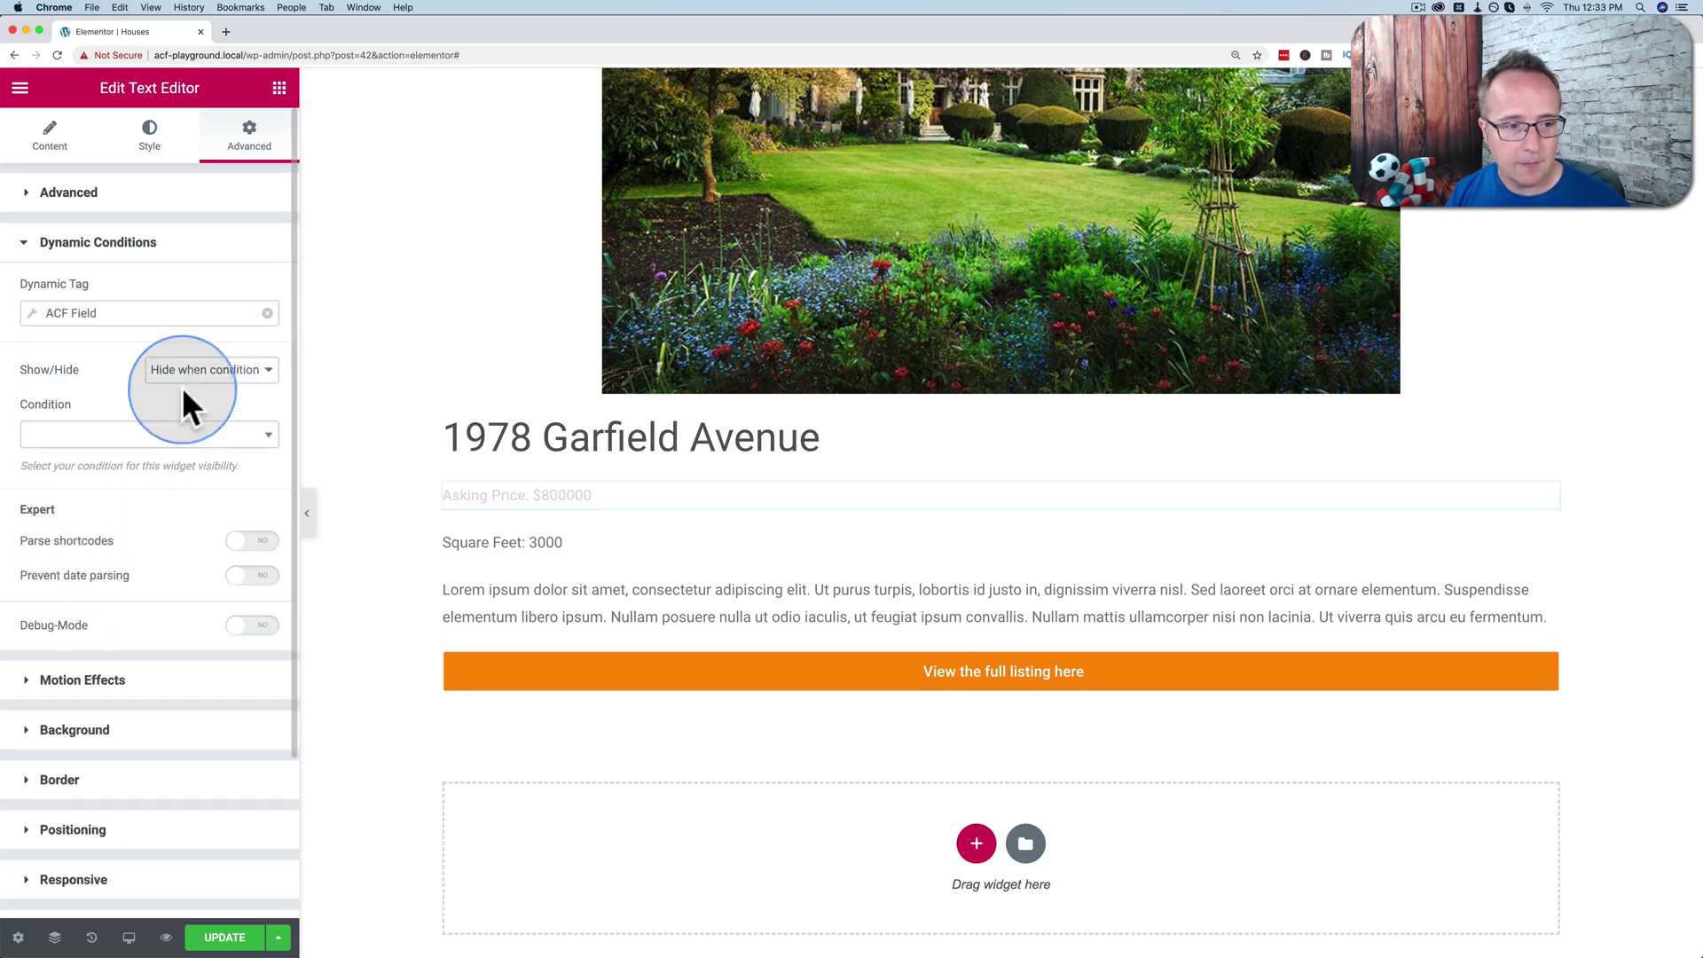
{"action": "left_click", "coordinate": [185, 312]}
{"action": "left_click", "coordinate": [149, 401]}
{"action": "left_click", "coordinate": [170, 418]}
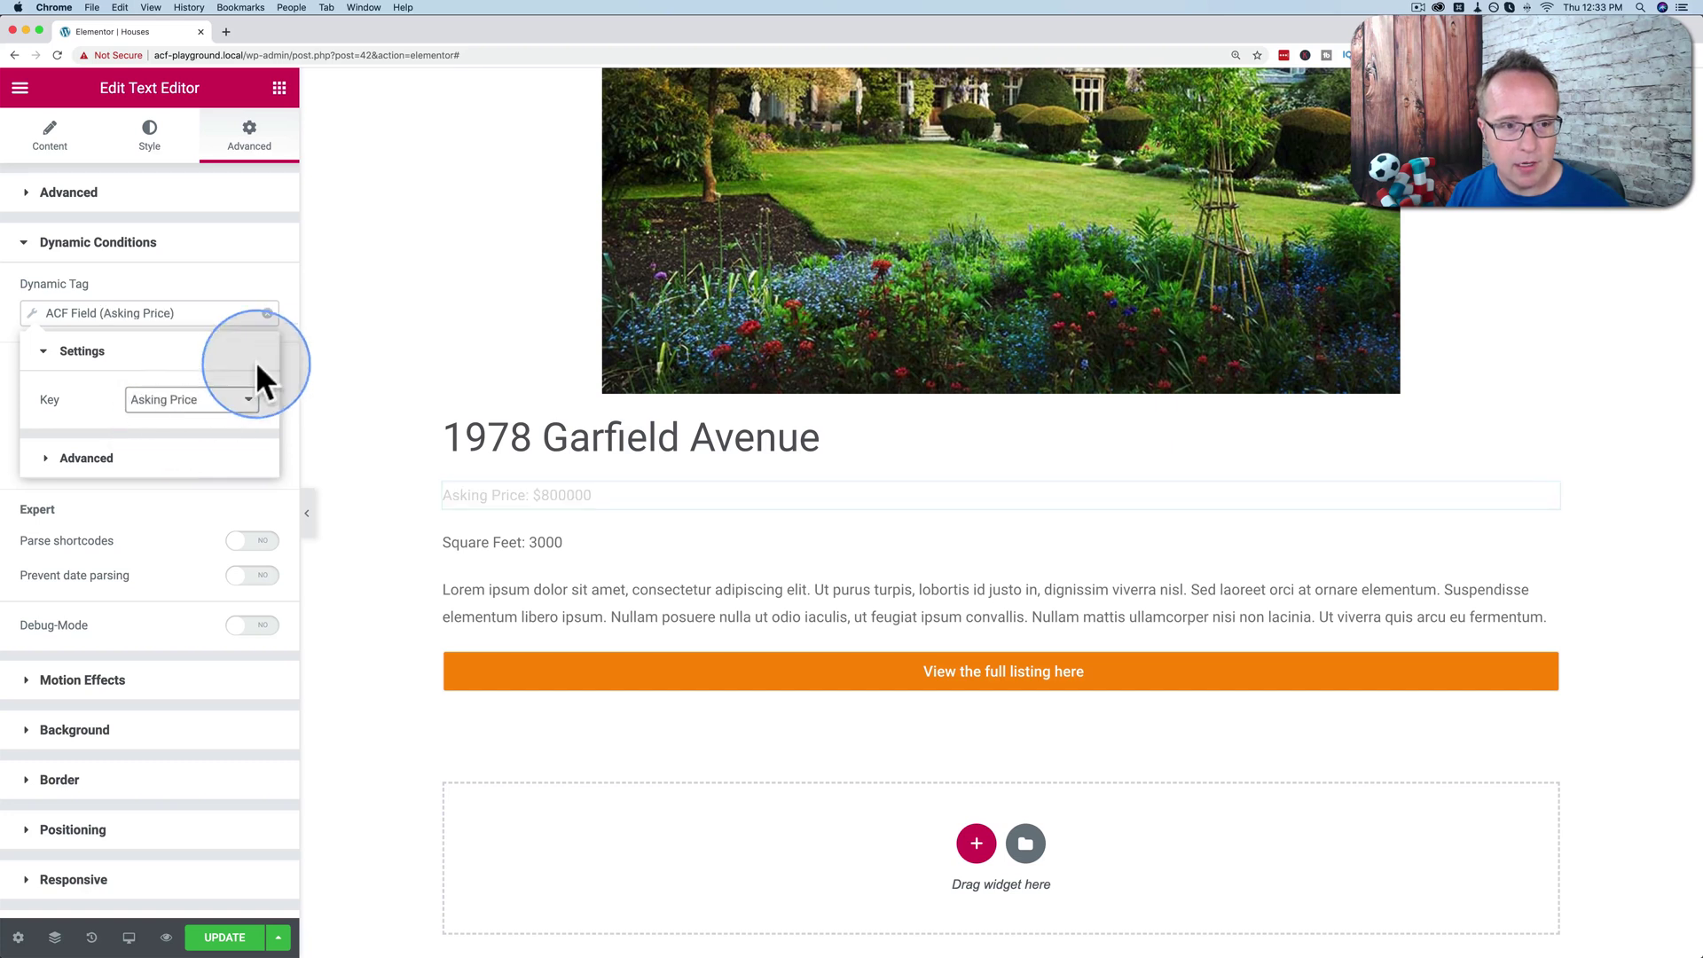
Set that condition to Hide when condition met, with condition Is empty
{"action": "scroll", "coordinate": [284, 328], "scroll_direction": "down", "scroll_amount": 3}
{"action": "scroll", "coordinate": [261, 291], "scroll_direction": "up", "scroll_amount": 3}
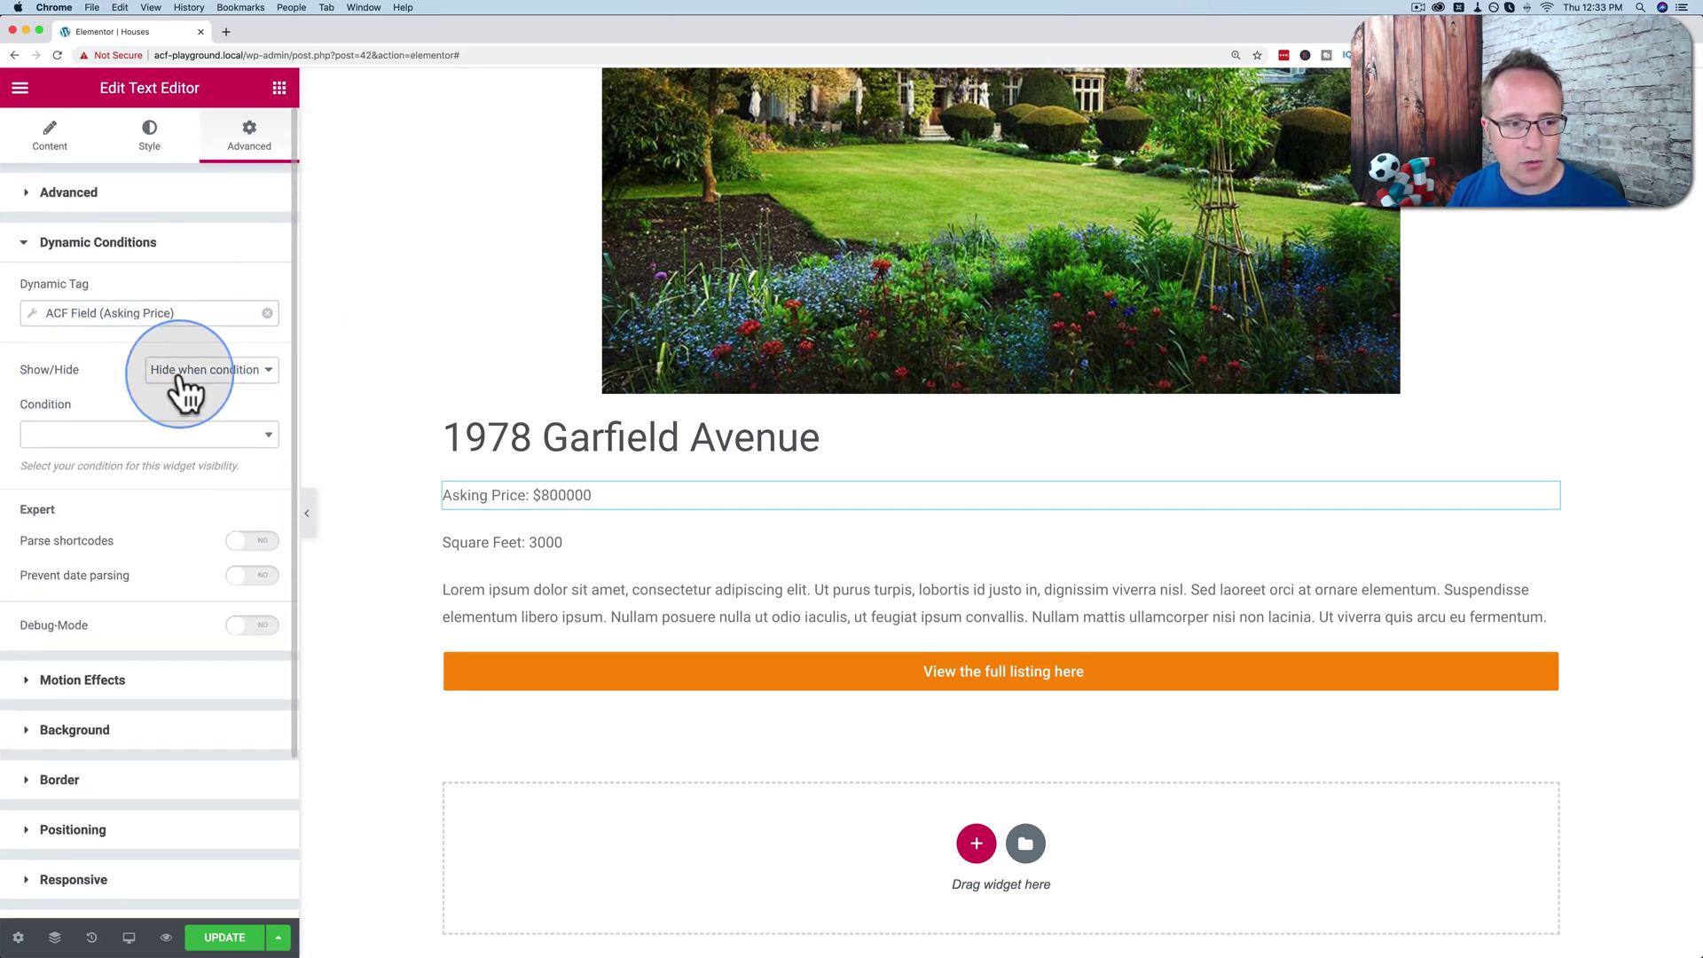
{"action": "left_click", "coordinate": [222, 372]}
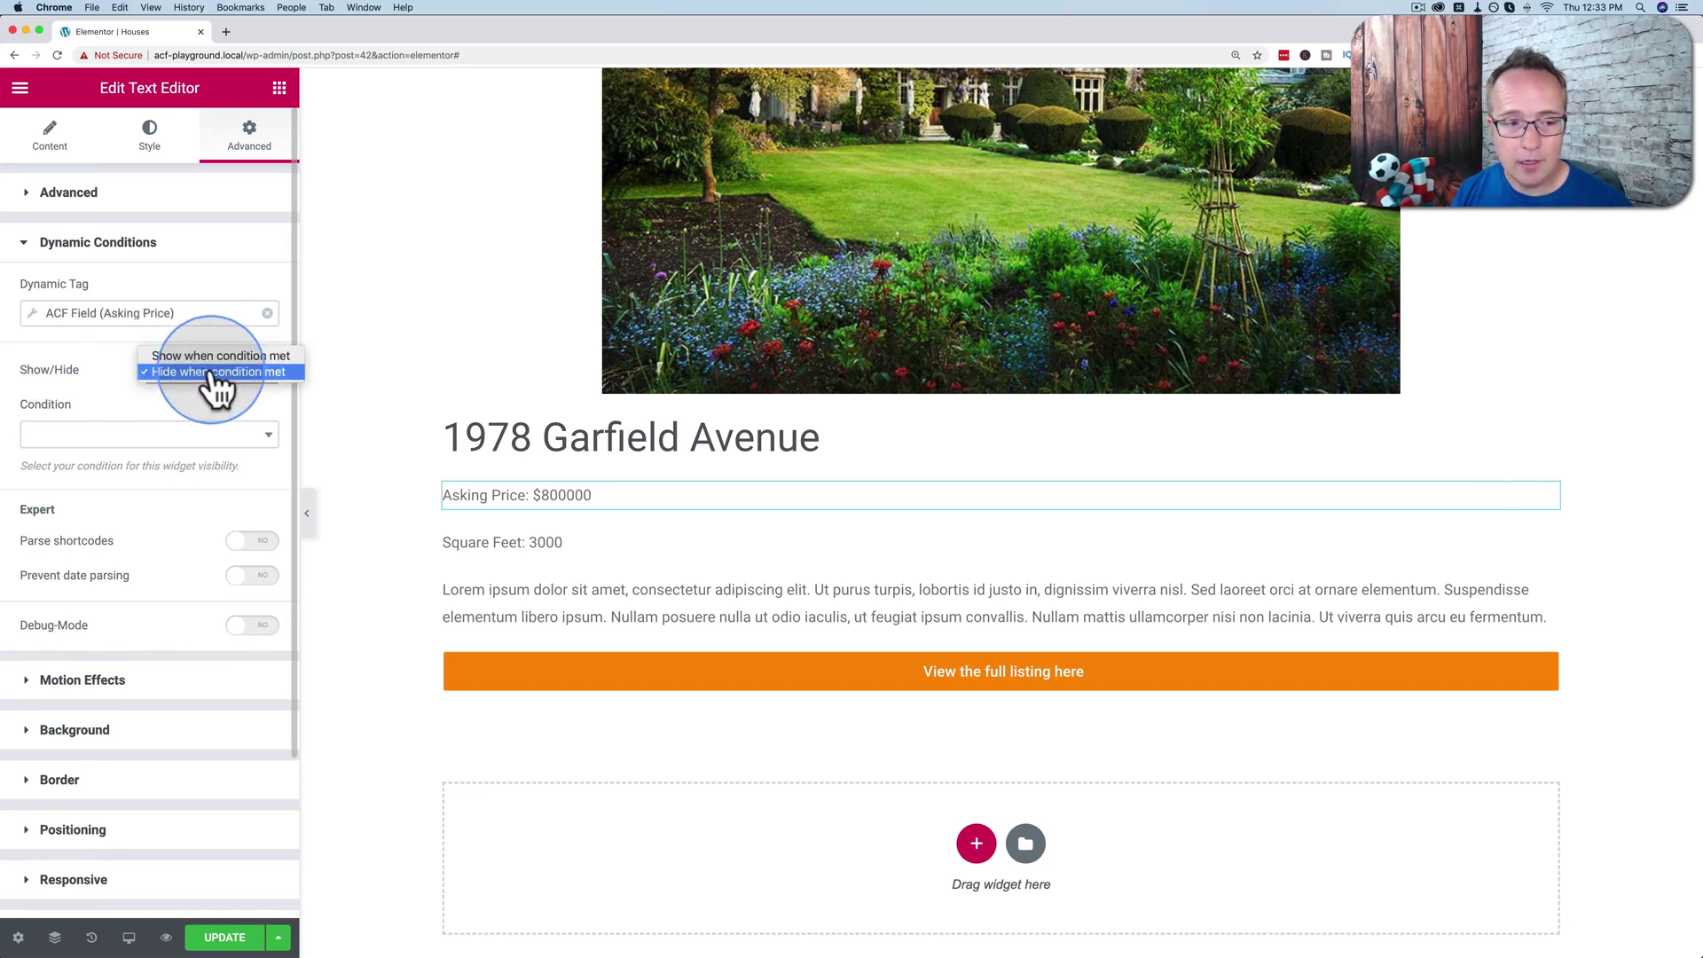
{"action": "left_click", "coordinate": [213, 377]}
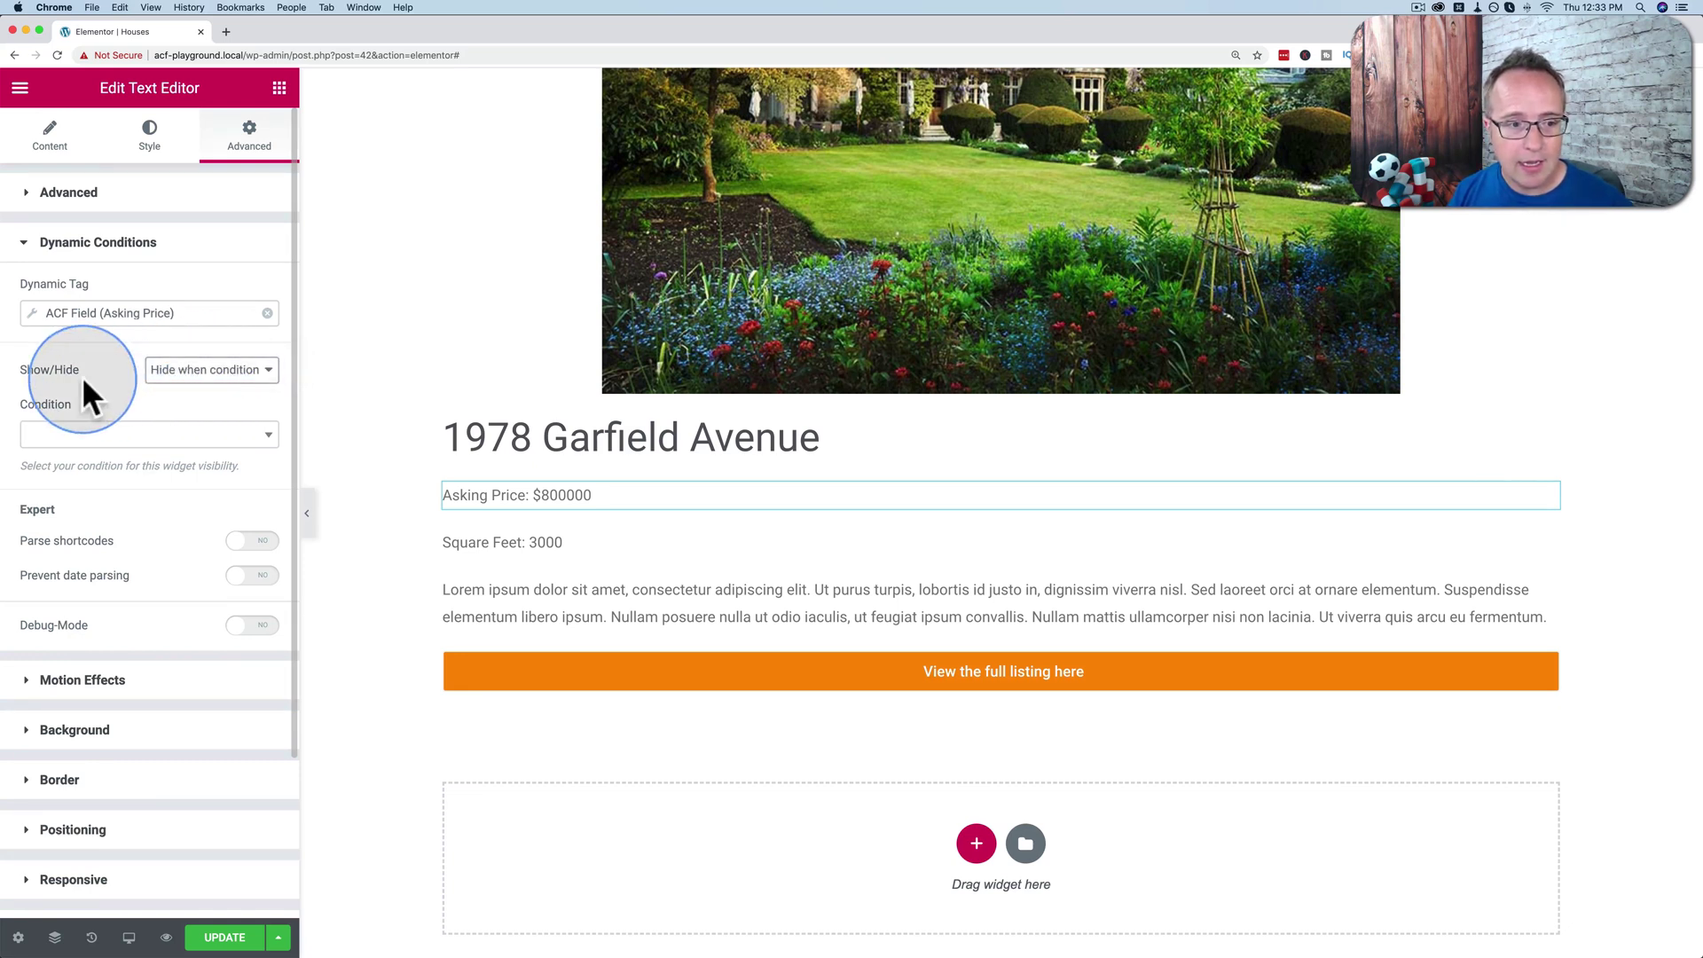
{"action": "left_click", "coordinate": [111, 439]}
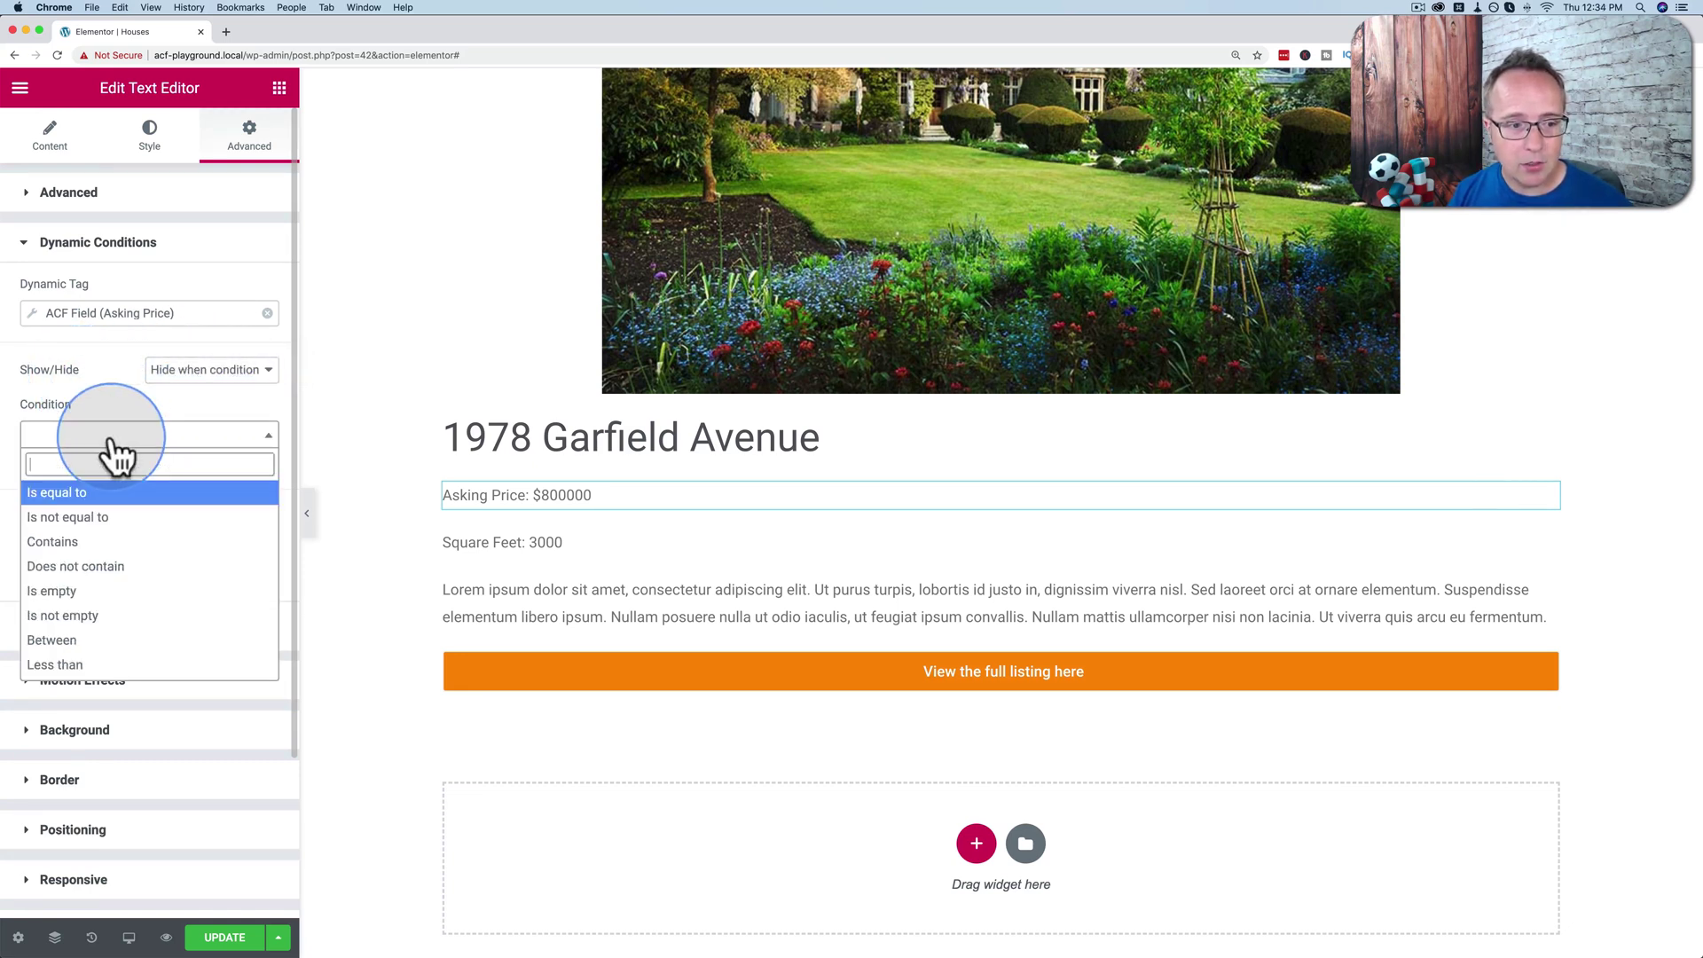
{"action": "left_click", "coordinate": [51, 591]}
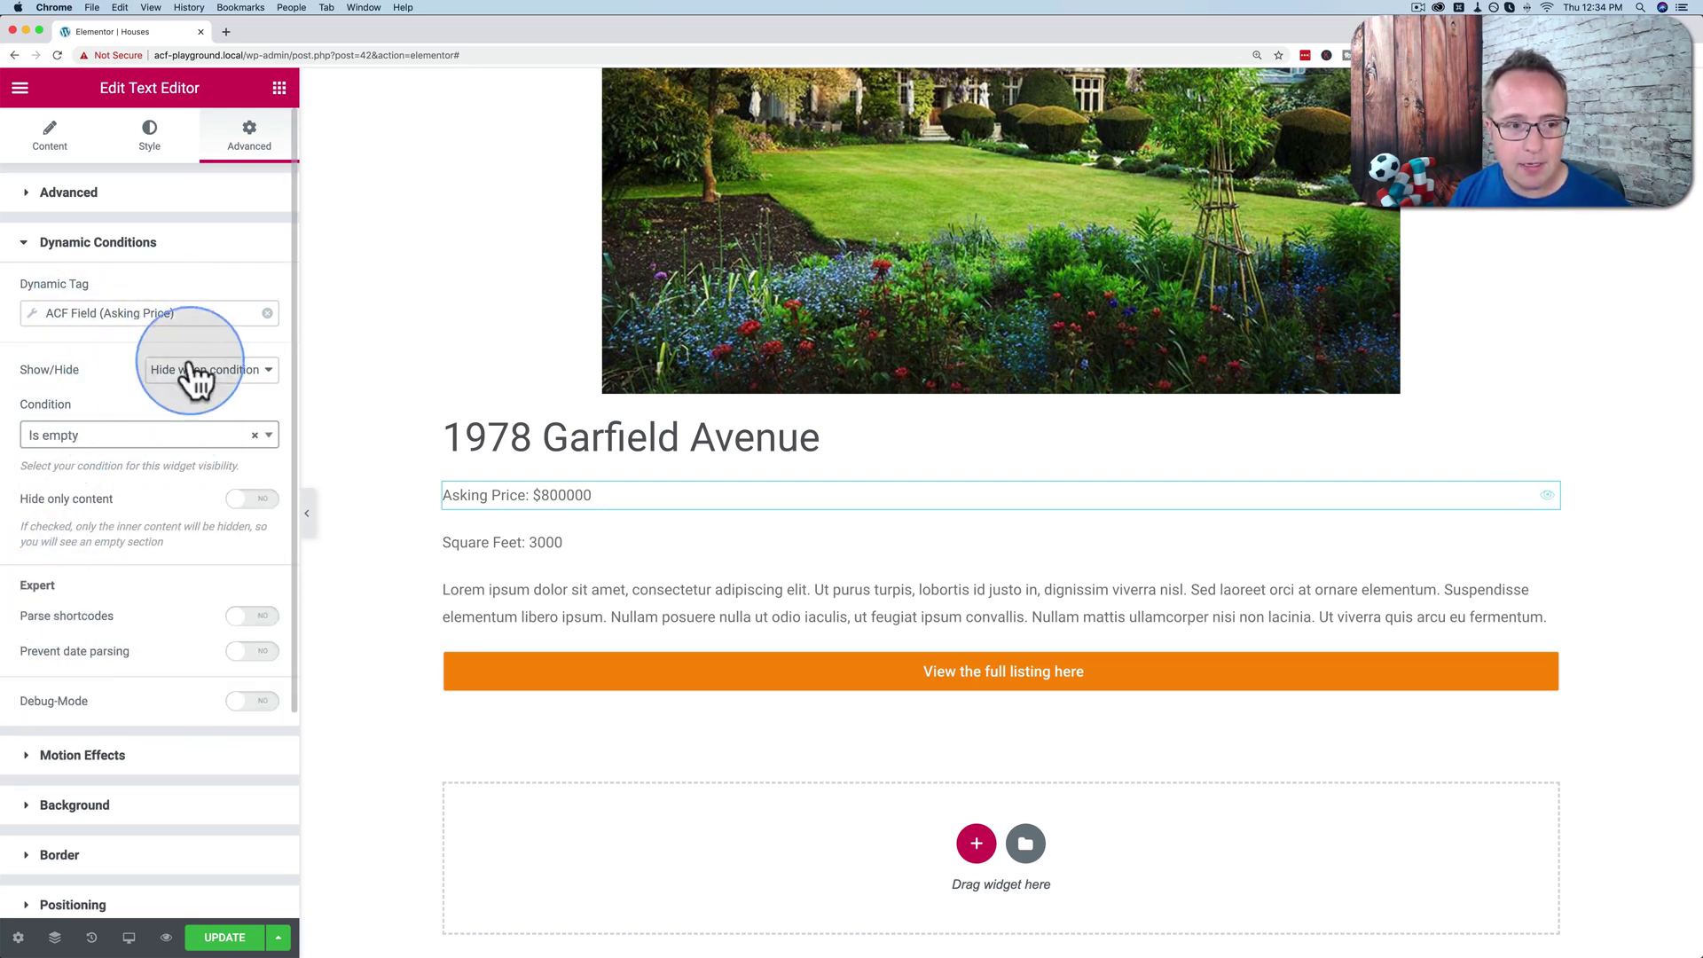
Give the Square Feet widget an ACF Field dynamic condition set to Hide when condition met
{"action": "left_click", "coordinate": [486, 543]}
{"action": "left_click", "coordinate": [244, 142]}
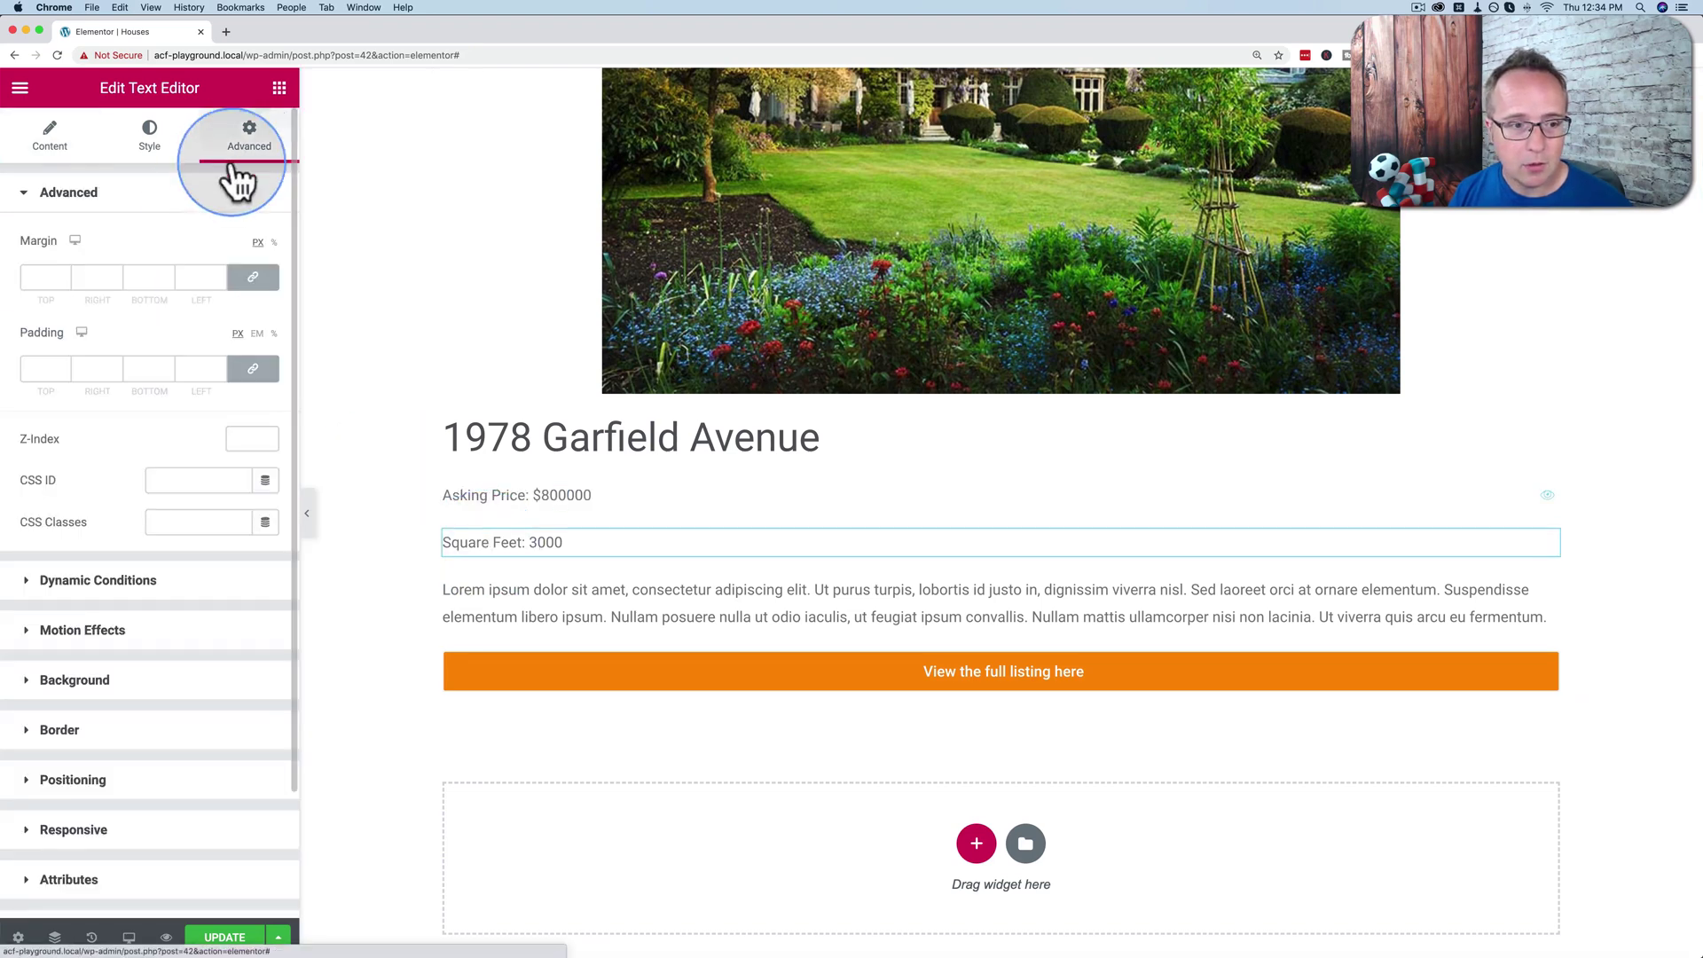
{"action": "left_click", "coordinate": [126, 585]}
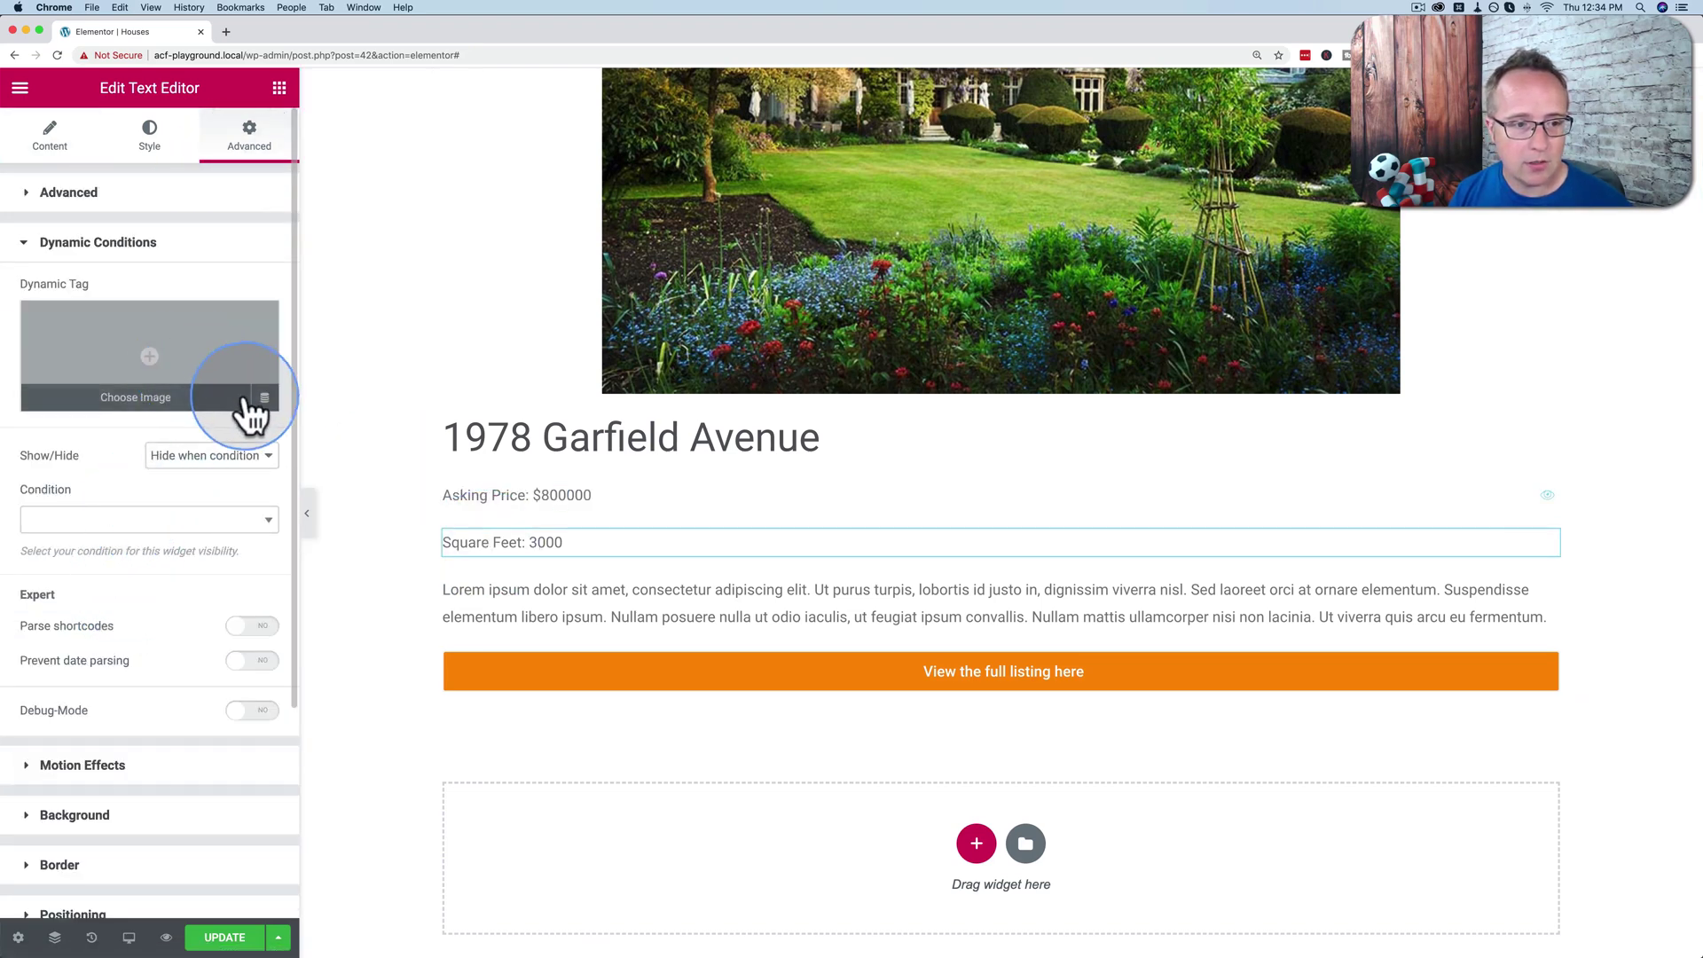
{"action": "left_click", "coordinate": [264, 398]}
{"action": "scroll", "coordinate": [160, 570], "scroll_direction": "down", "scroll_amount": 5}
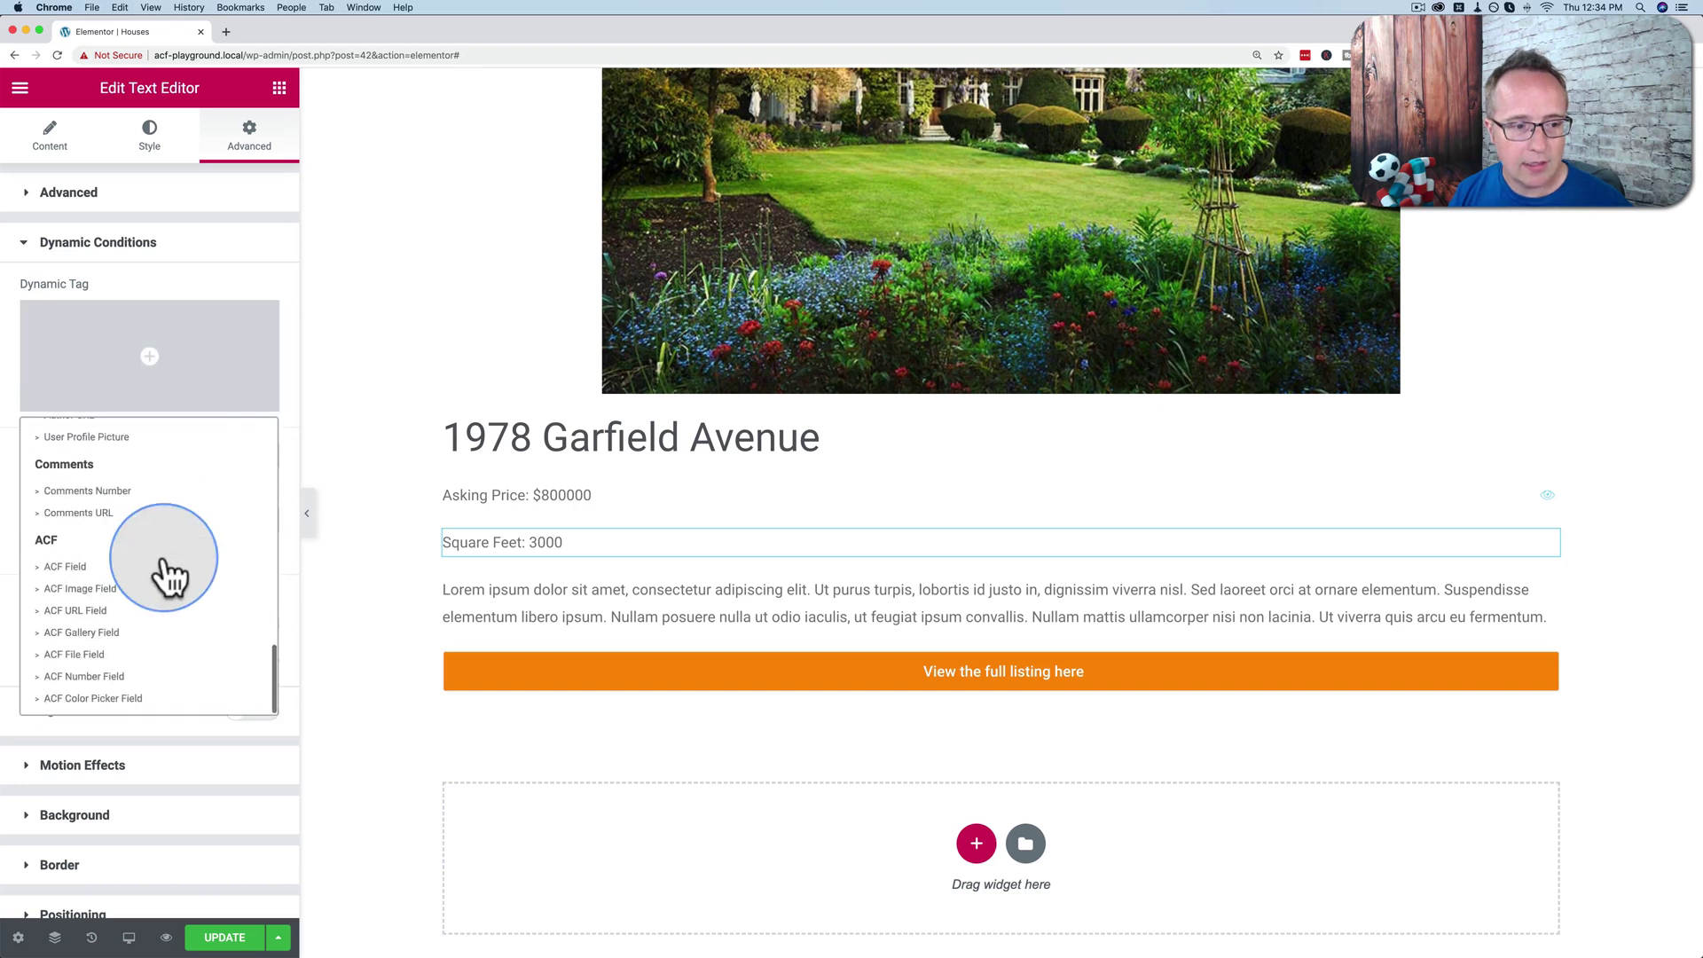
{"action": "left_click", "coordinate": [96, 562]}
{"action": "left_click", "coordinate": [229, 371]}
{"action": "left_click", "coordinate": [186, 372]}
Base the condition on the Square Footage field with condition type Is empty
{"action": "left_click", "coordinate": [209, 311]}
{"action": "left_click", "coordinate": [177, 401]}
{"action": "left_click", "coordinate": [186, 433]}
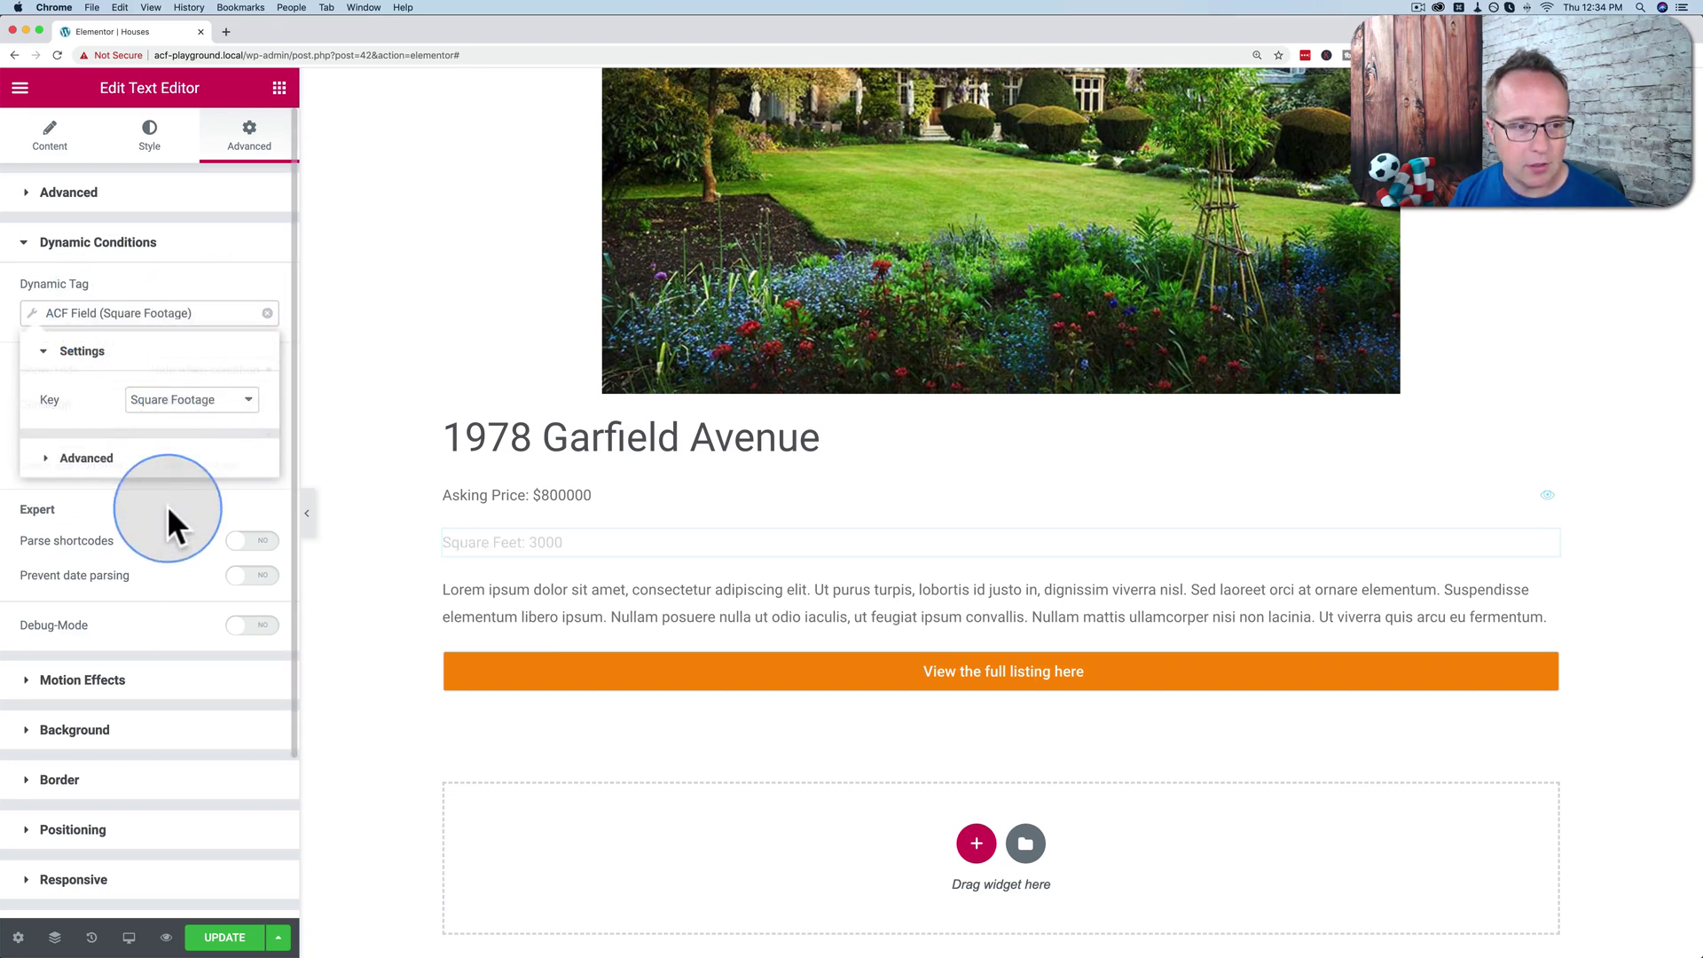
{"action": "left_click", "coordinate": [169, 497]}
{"action": "left_click", "coordinate": [119, 435]}
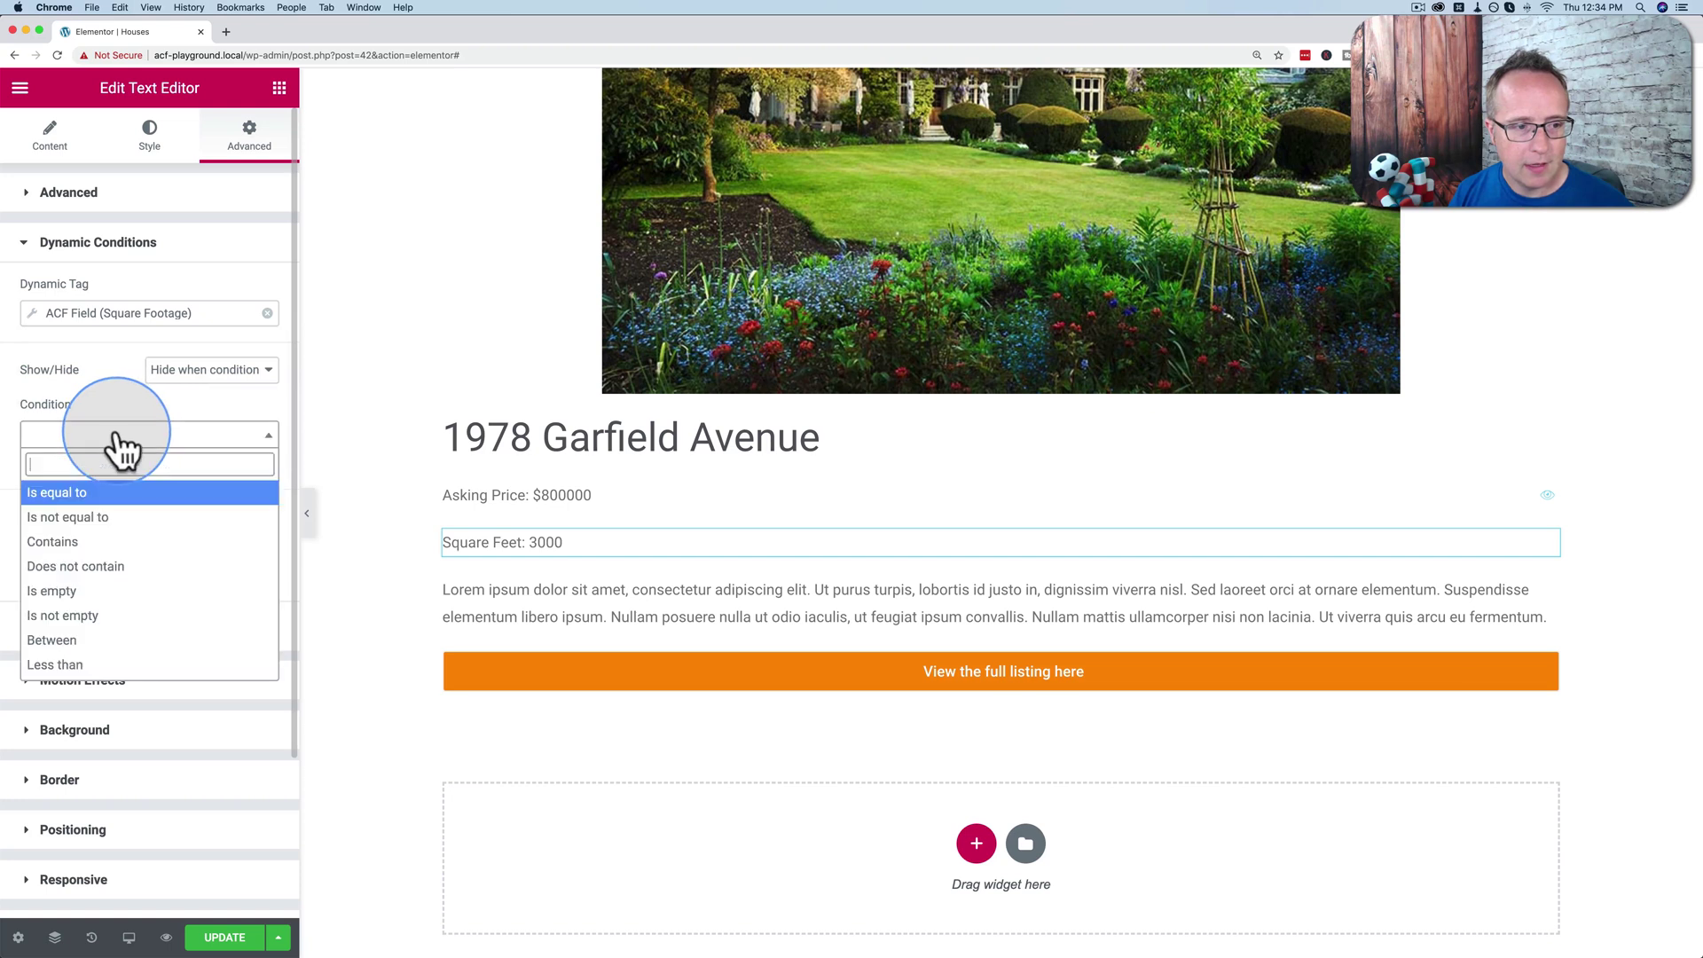
{"action": "left_click", "coordinate": [64, 590]}
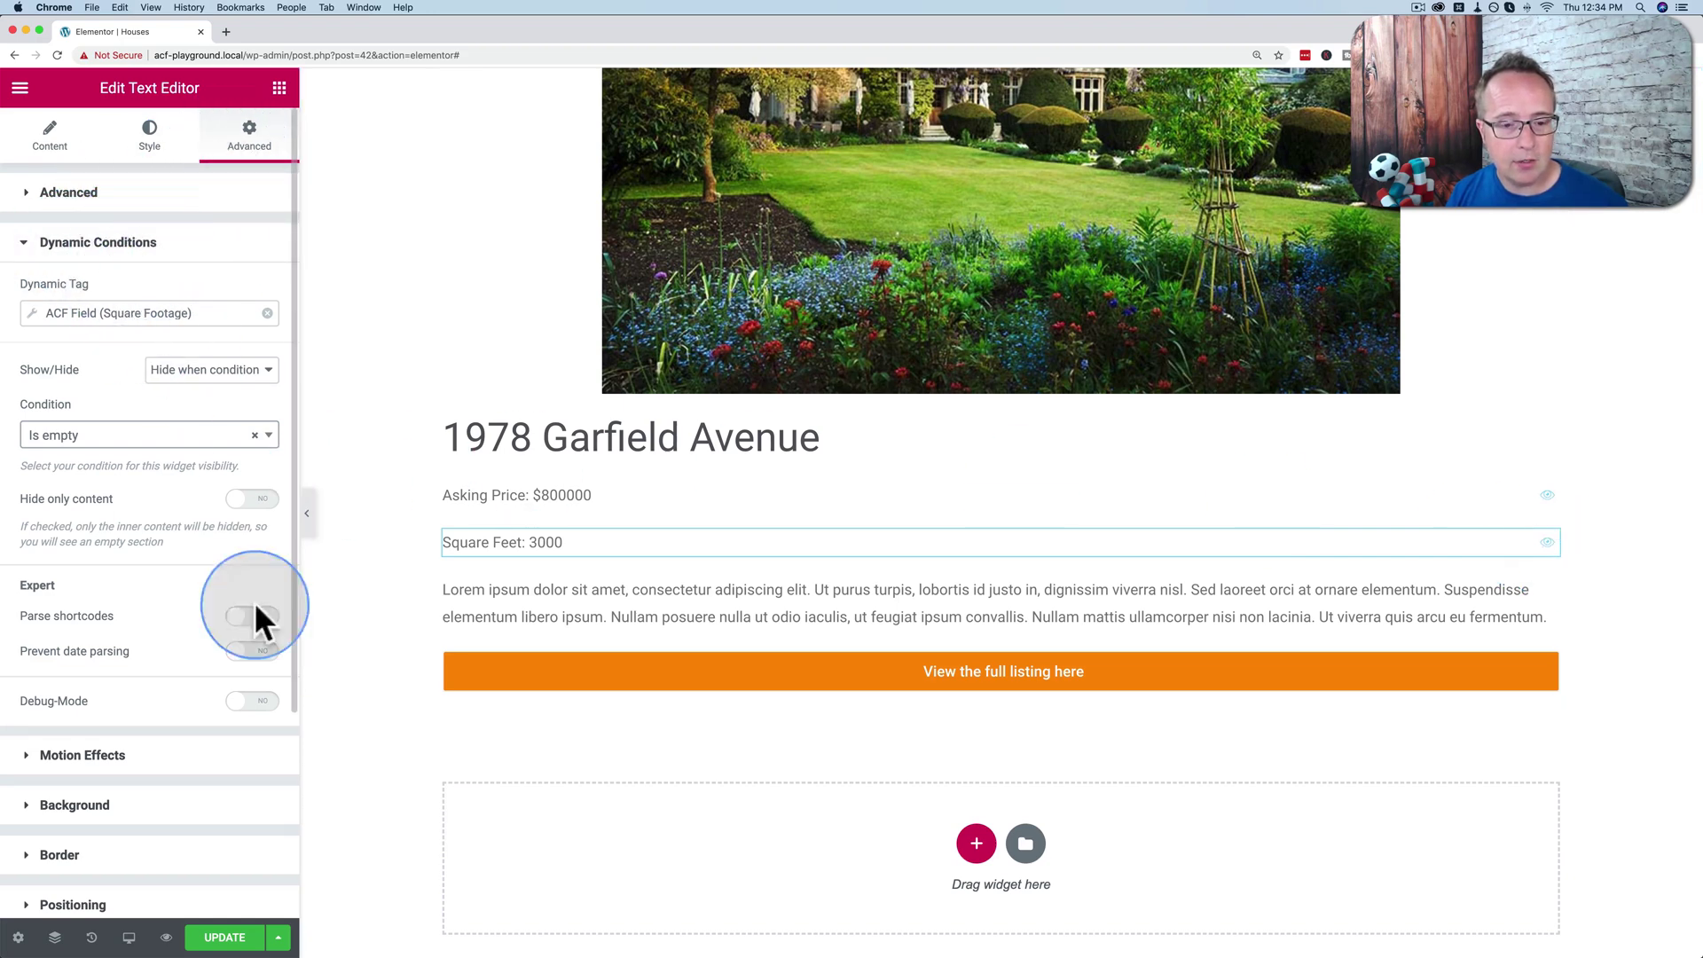
Save the Houses template, then exit Elementor to the dashboard
{"action": "left_click", "coordinate": [229, 938]}
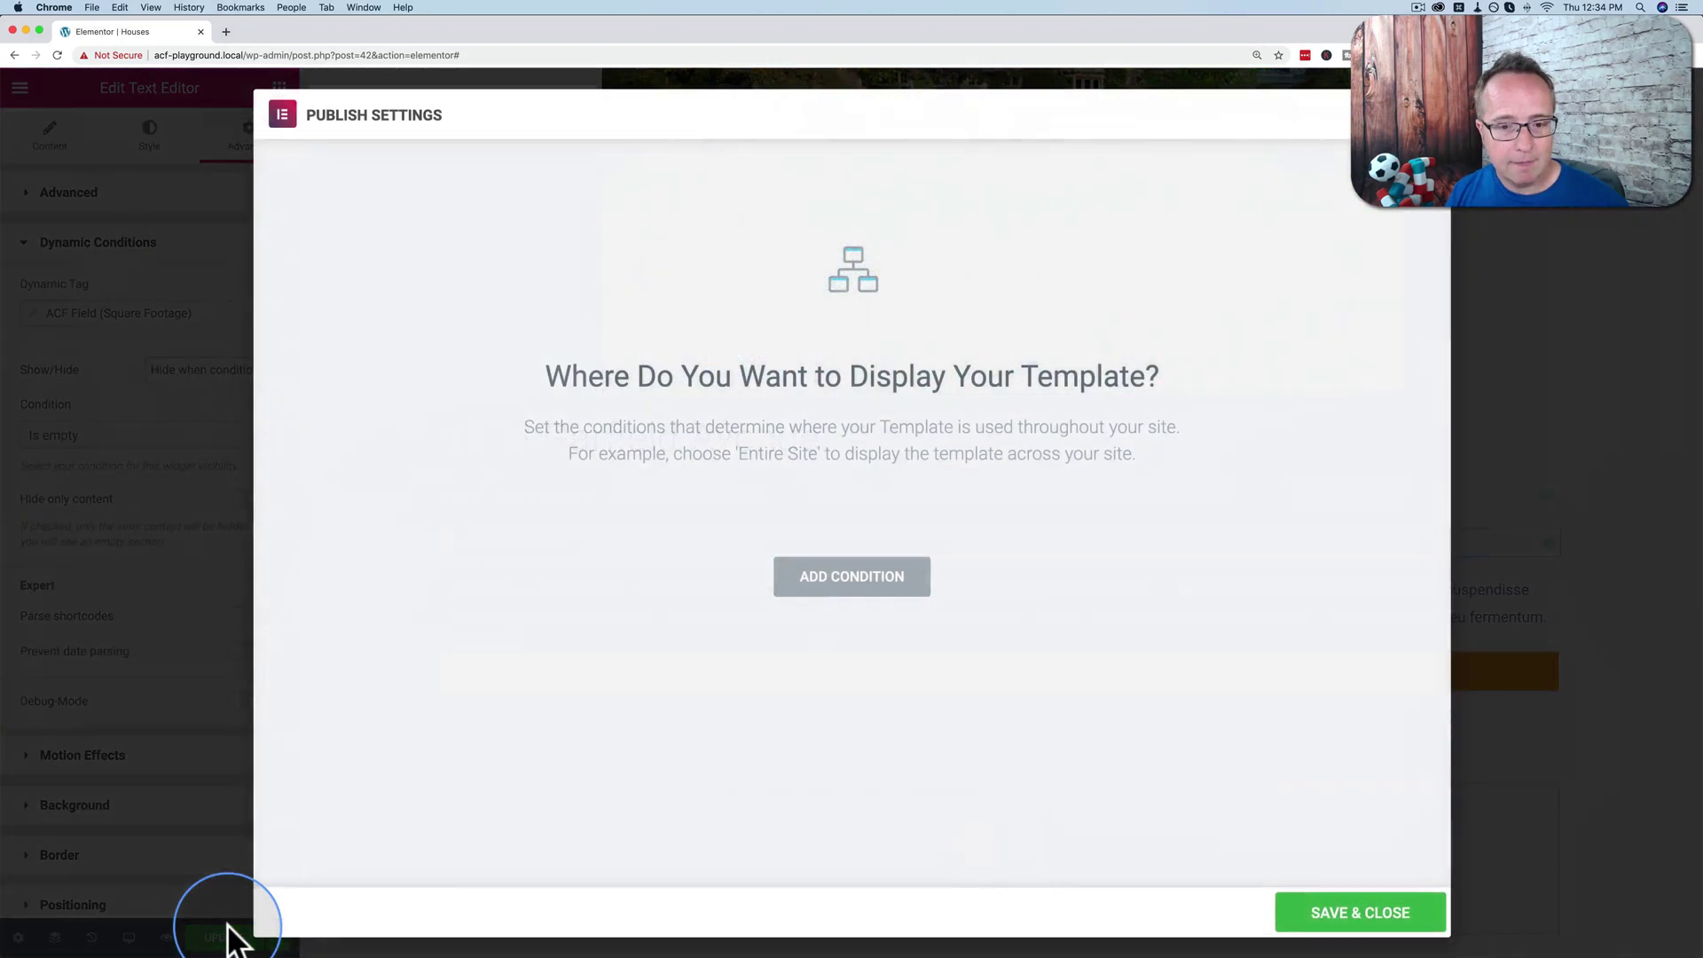
{"action": "left_click", "coordinate": [1366, 922]}
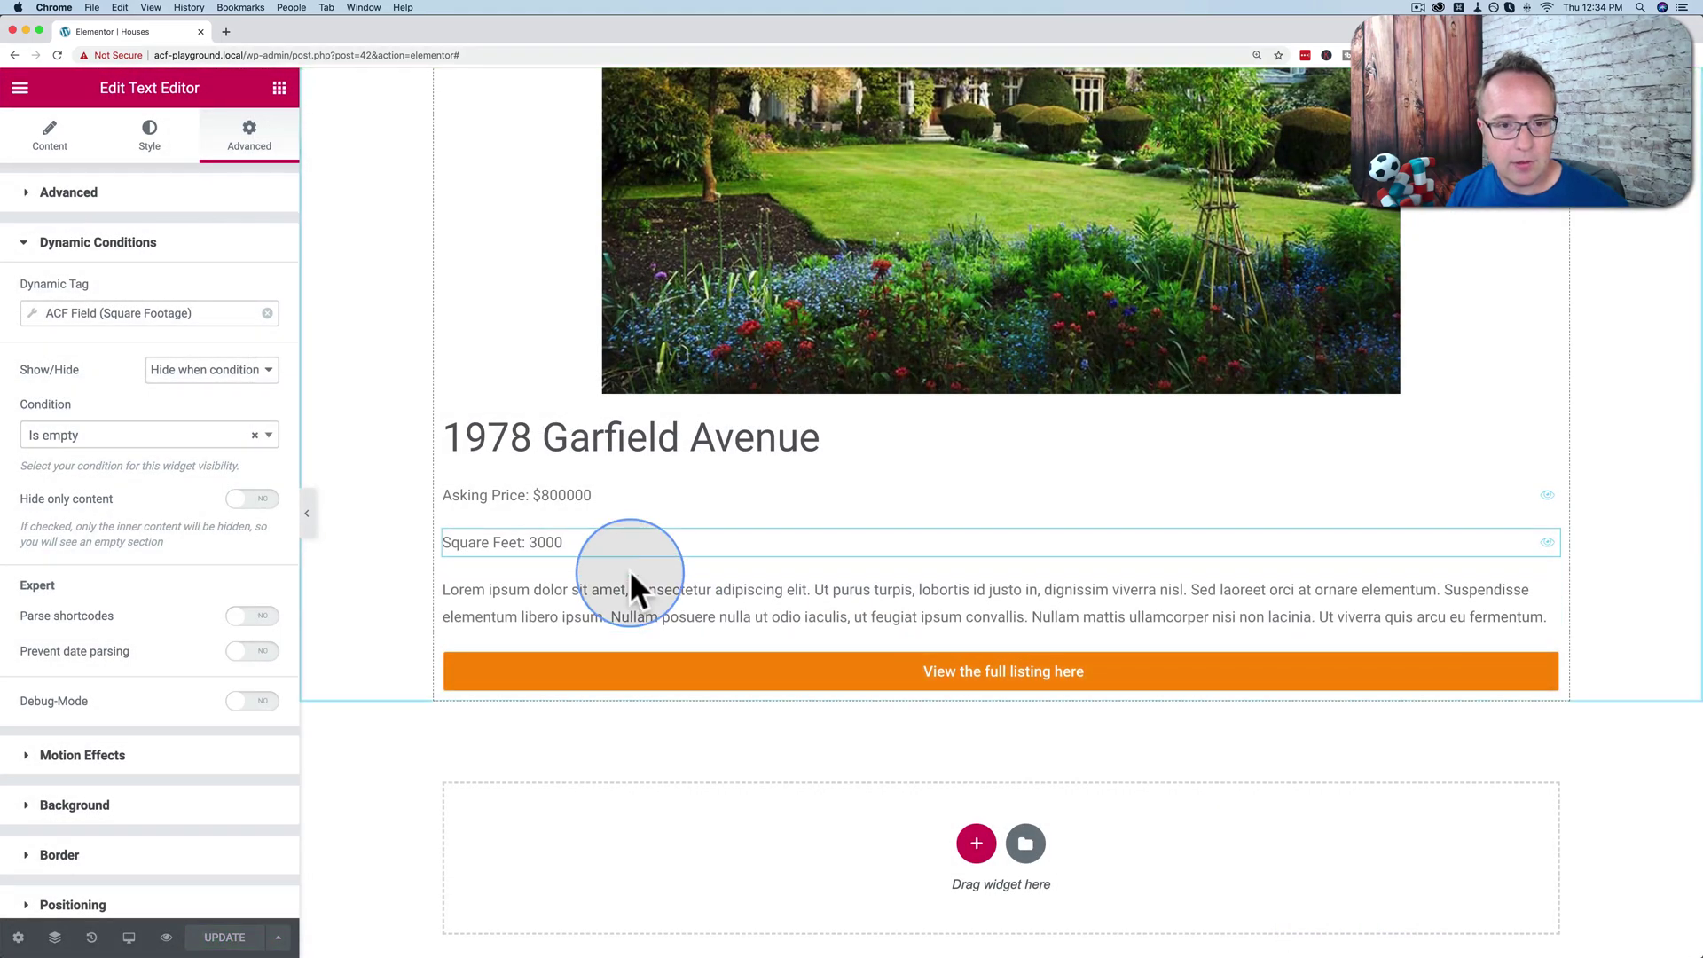
{"action": "left_click", "coordinate": [20, 87]}
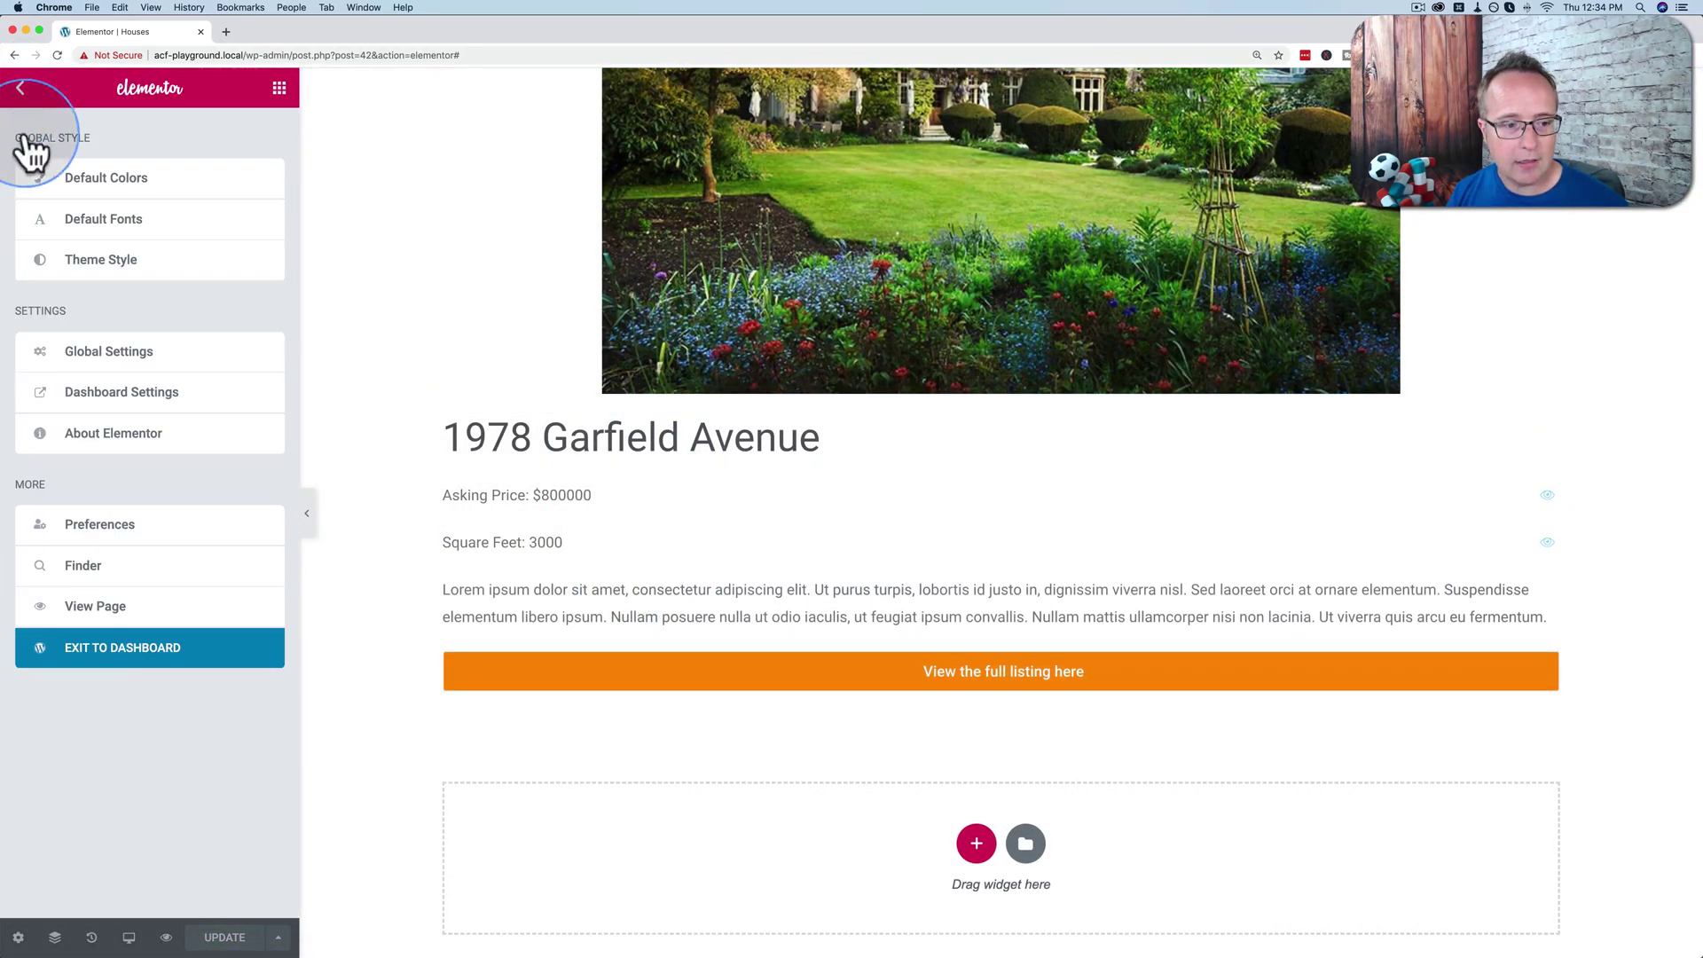
{"action": "left_click", "coordinate": [117, 649]}
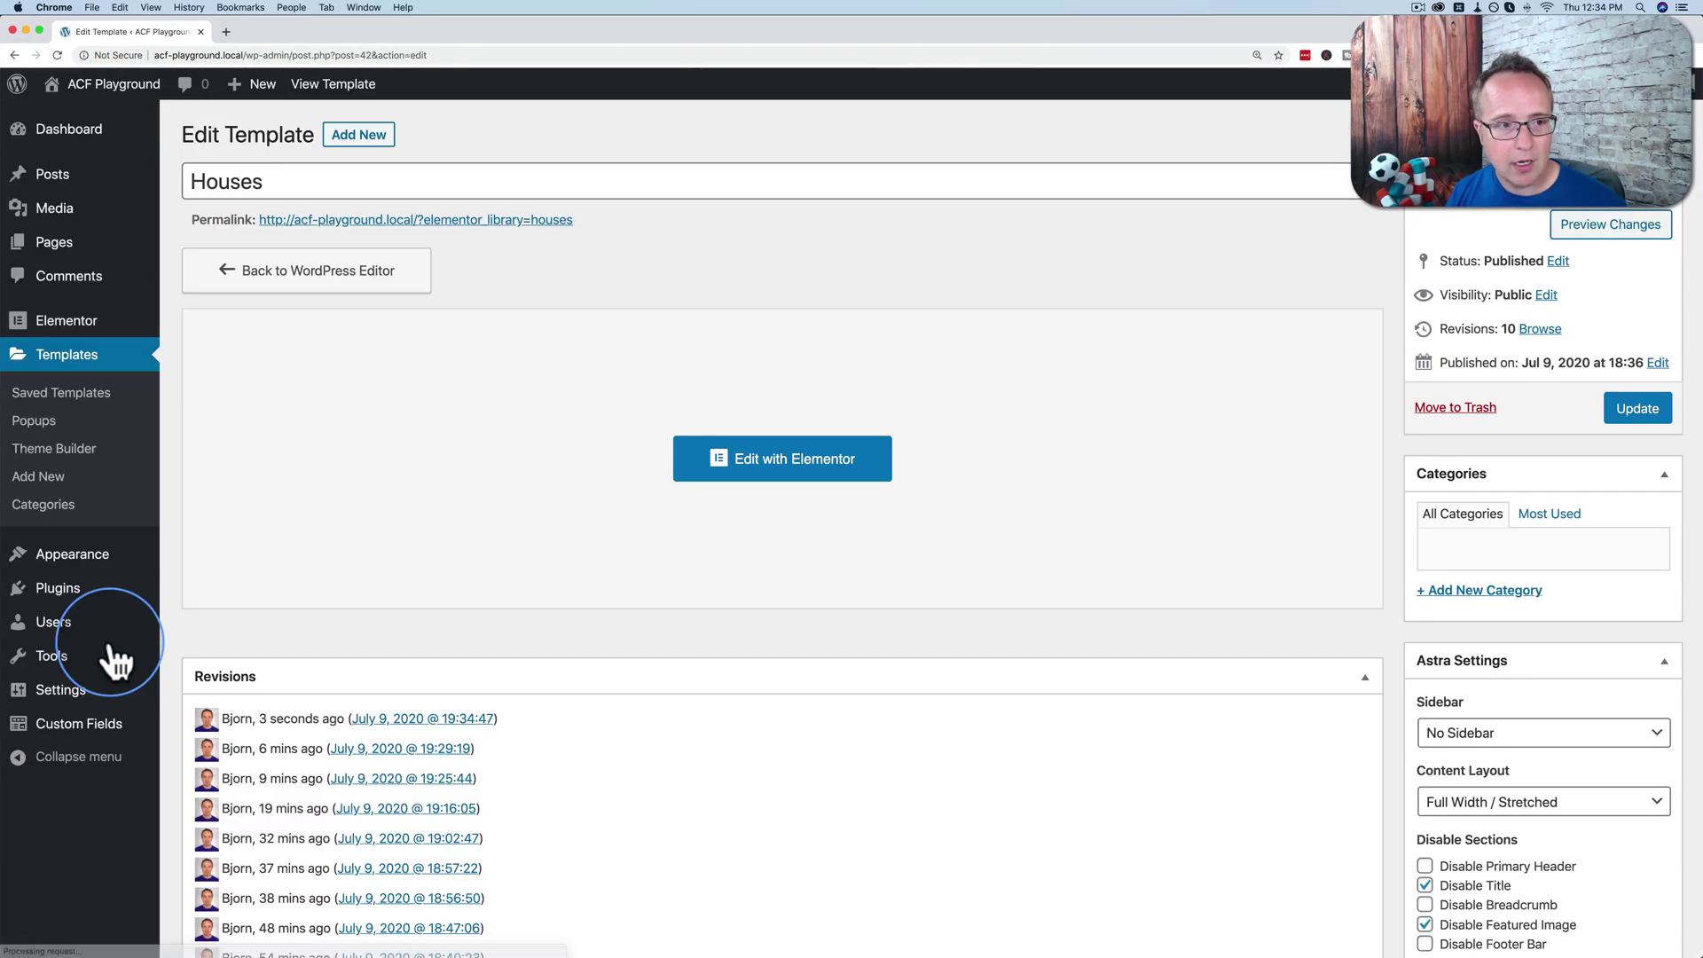
Open Top Listings in Elementor from Pages and launch its Preview Changes tab
{"action": "left_click", "coordinate": [118, 262]}
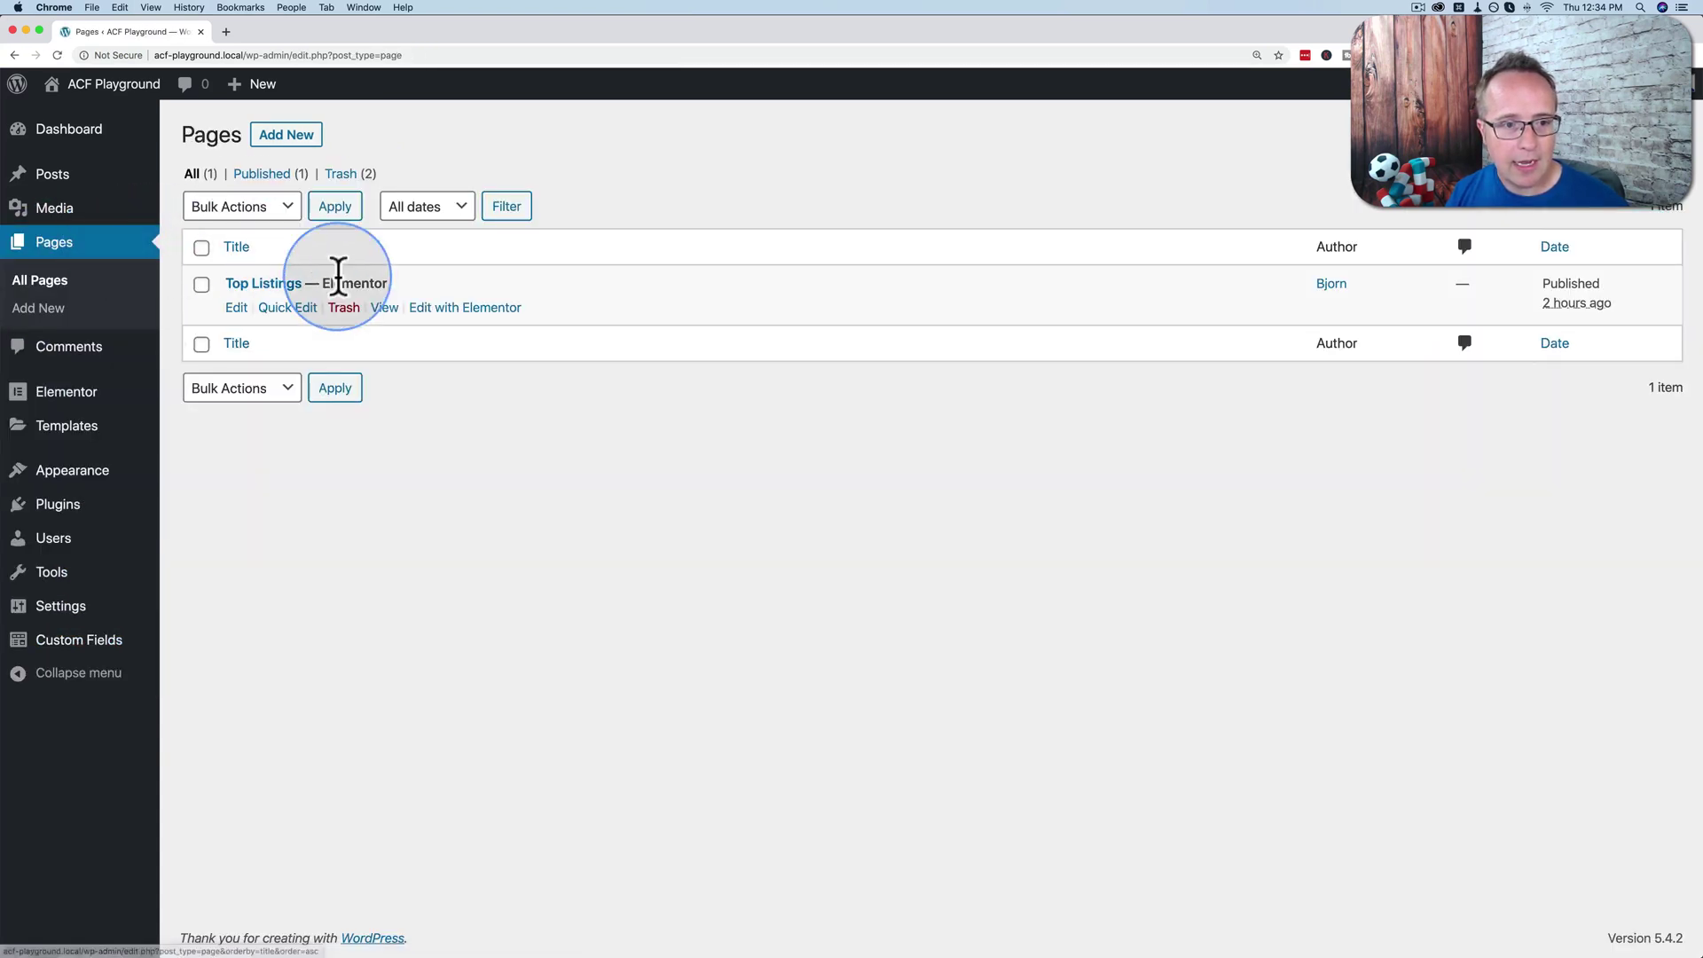
{"action": "left_click", "coordinate": [450, 307]}
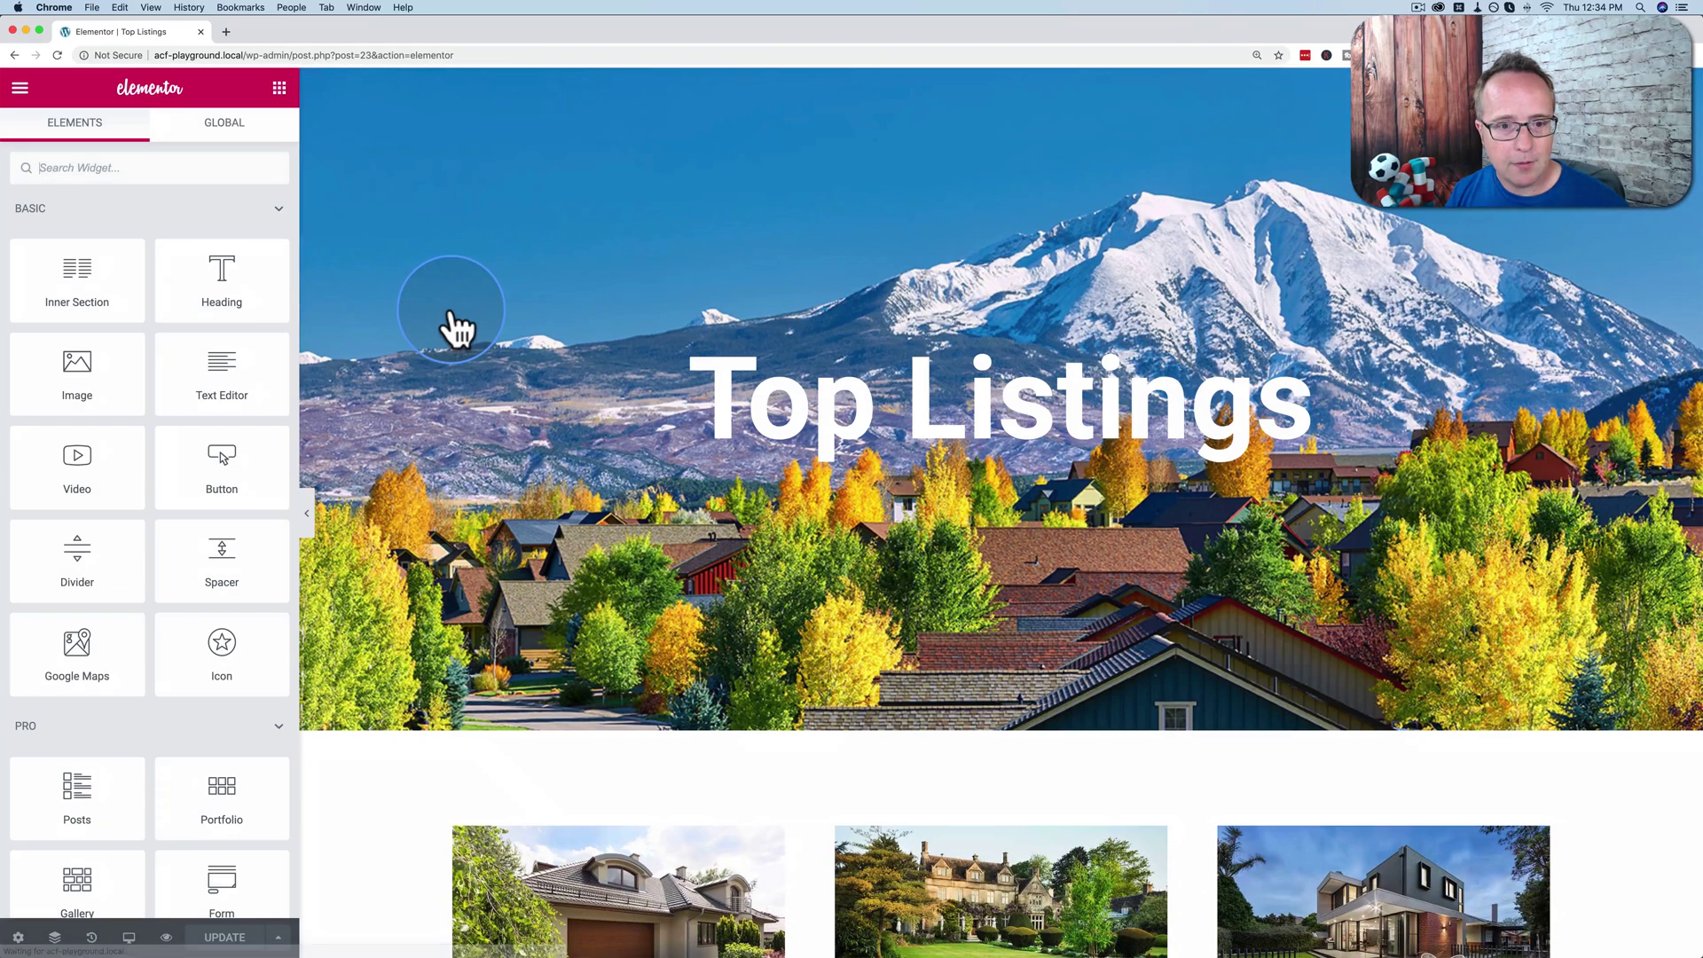
{"action": "scroll", "coordinate": [541, 505], "scroll_direction": "down", "scroll_amount": 6}
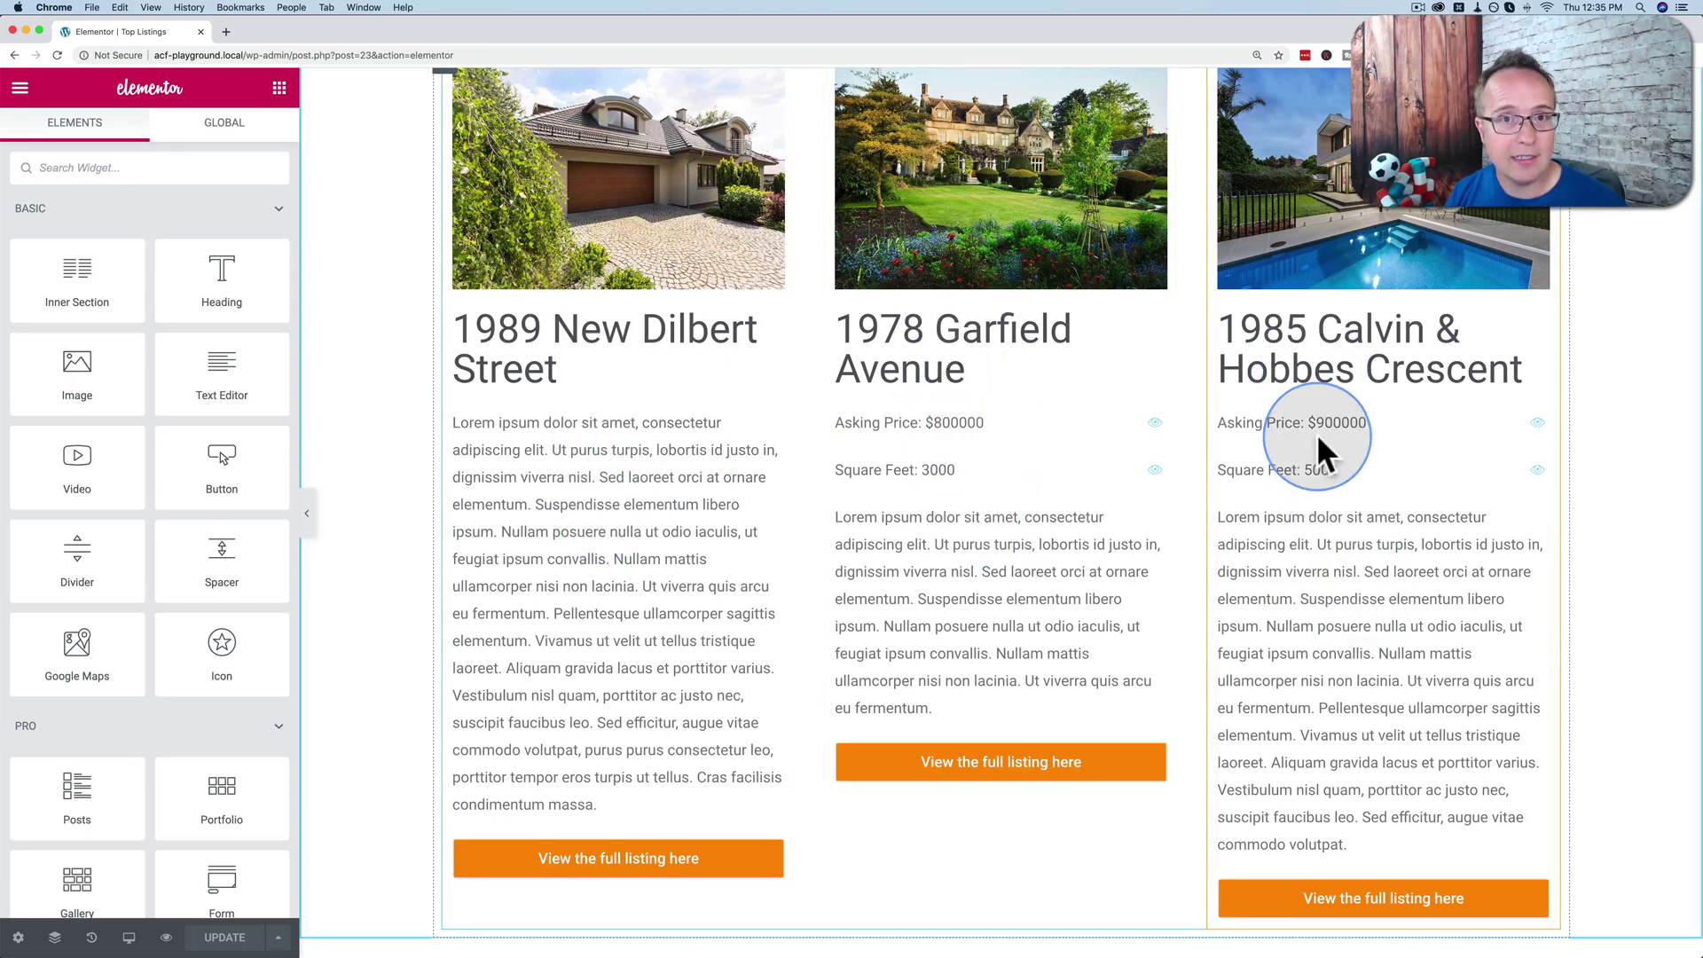
{"action": "left_click", "coordinate": [166, 938]}
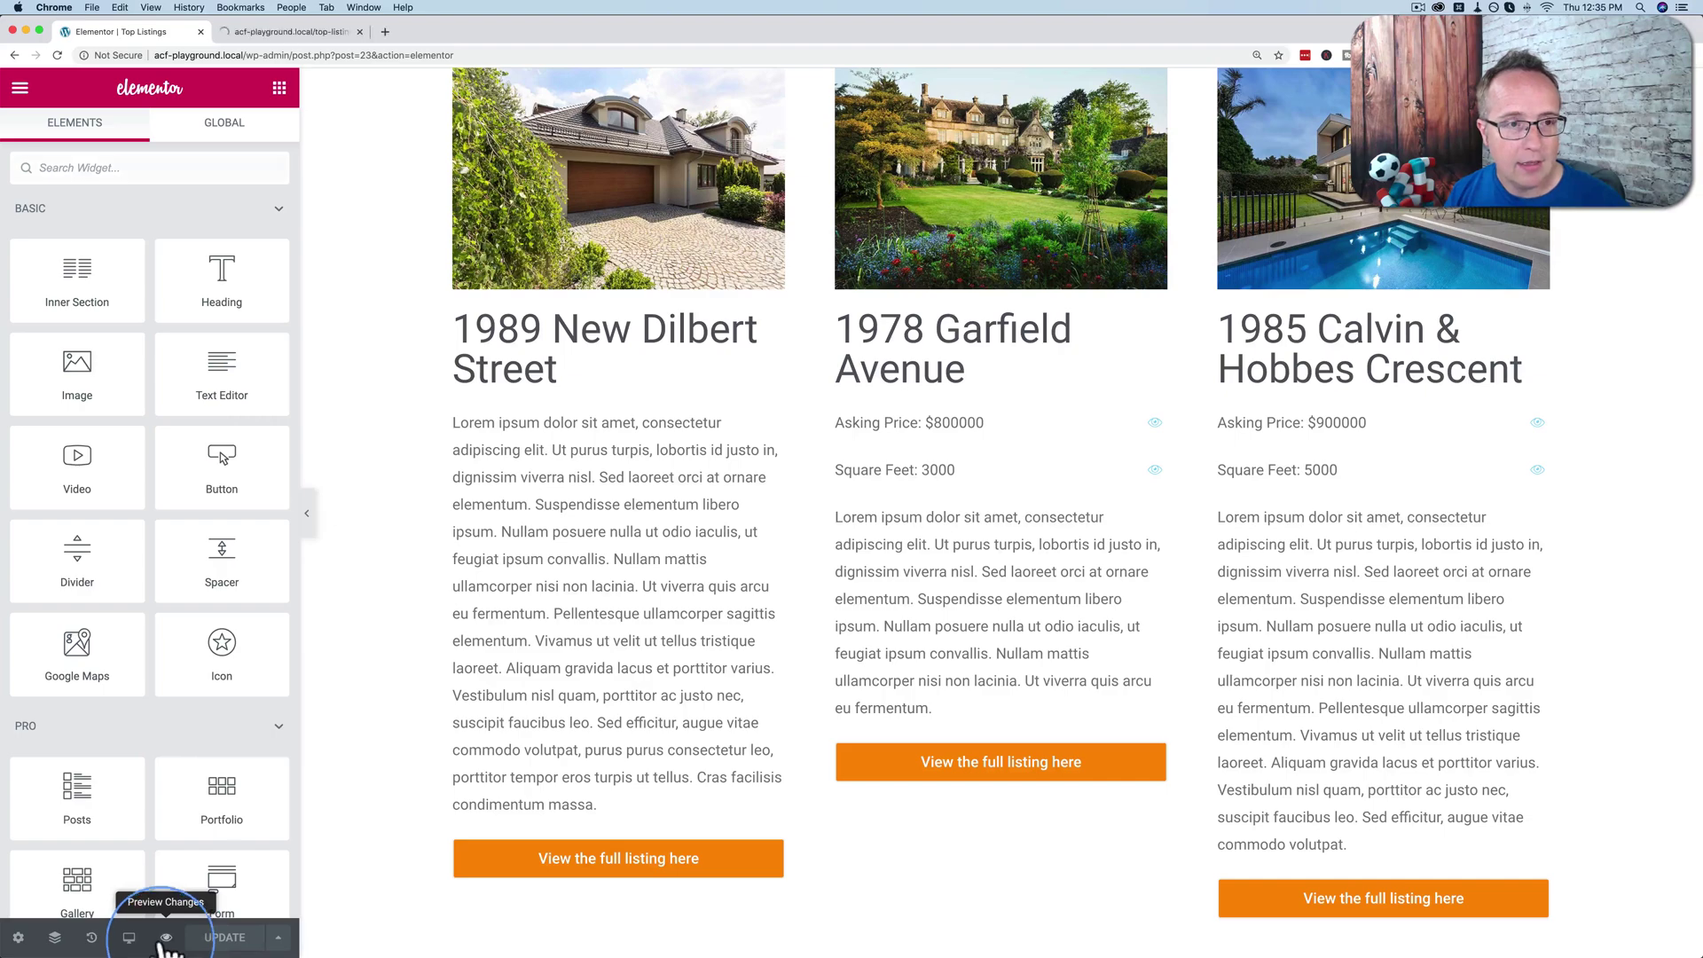
Scroll through the Top Listings preview tab to check the listings
{"action": "left_click", "coordinate": [266, 31]}
{"action": "scroll", "coordinate": [396, 334], "scroll_direction": "down", "scroll_amount": 10}
{"action": "scroll", "coordinate": [393, 322], "scroll_direction": "down", "scroll_amount": 2}
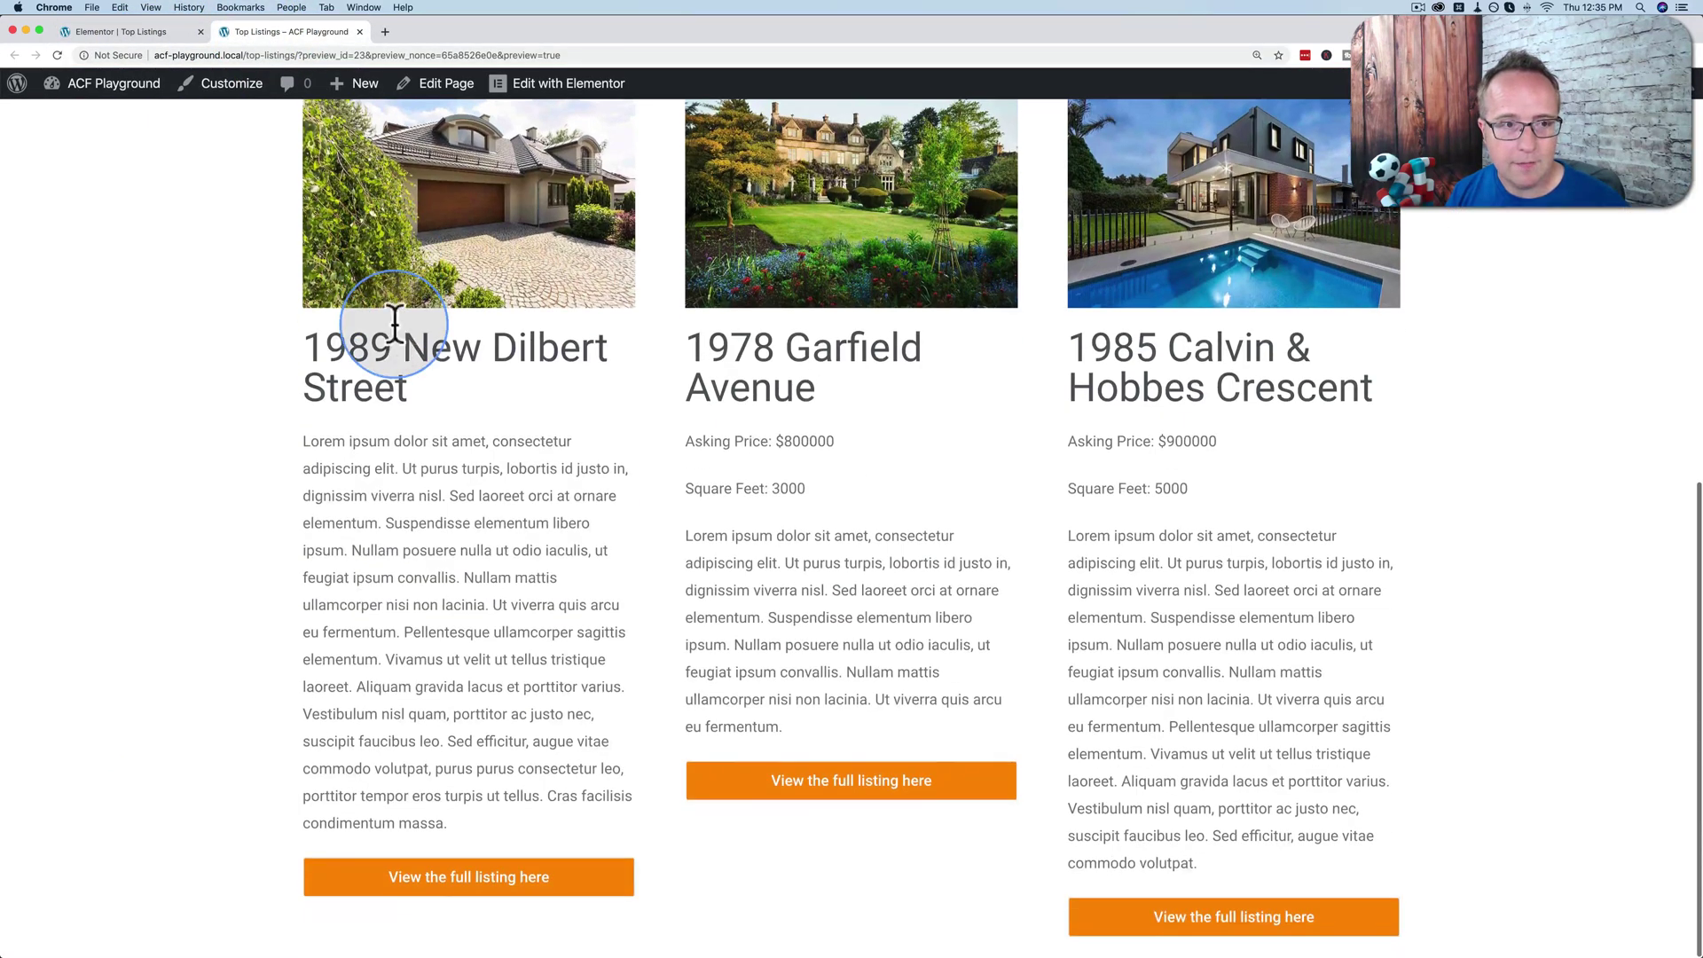
Exit Elementor to the dashboard and return to the Pages list
{"action": "left_click", "coordinate": [147, 33]}
{"action": "left_click", "coordinate": [20, 90]}
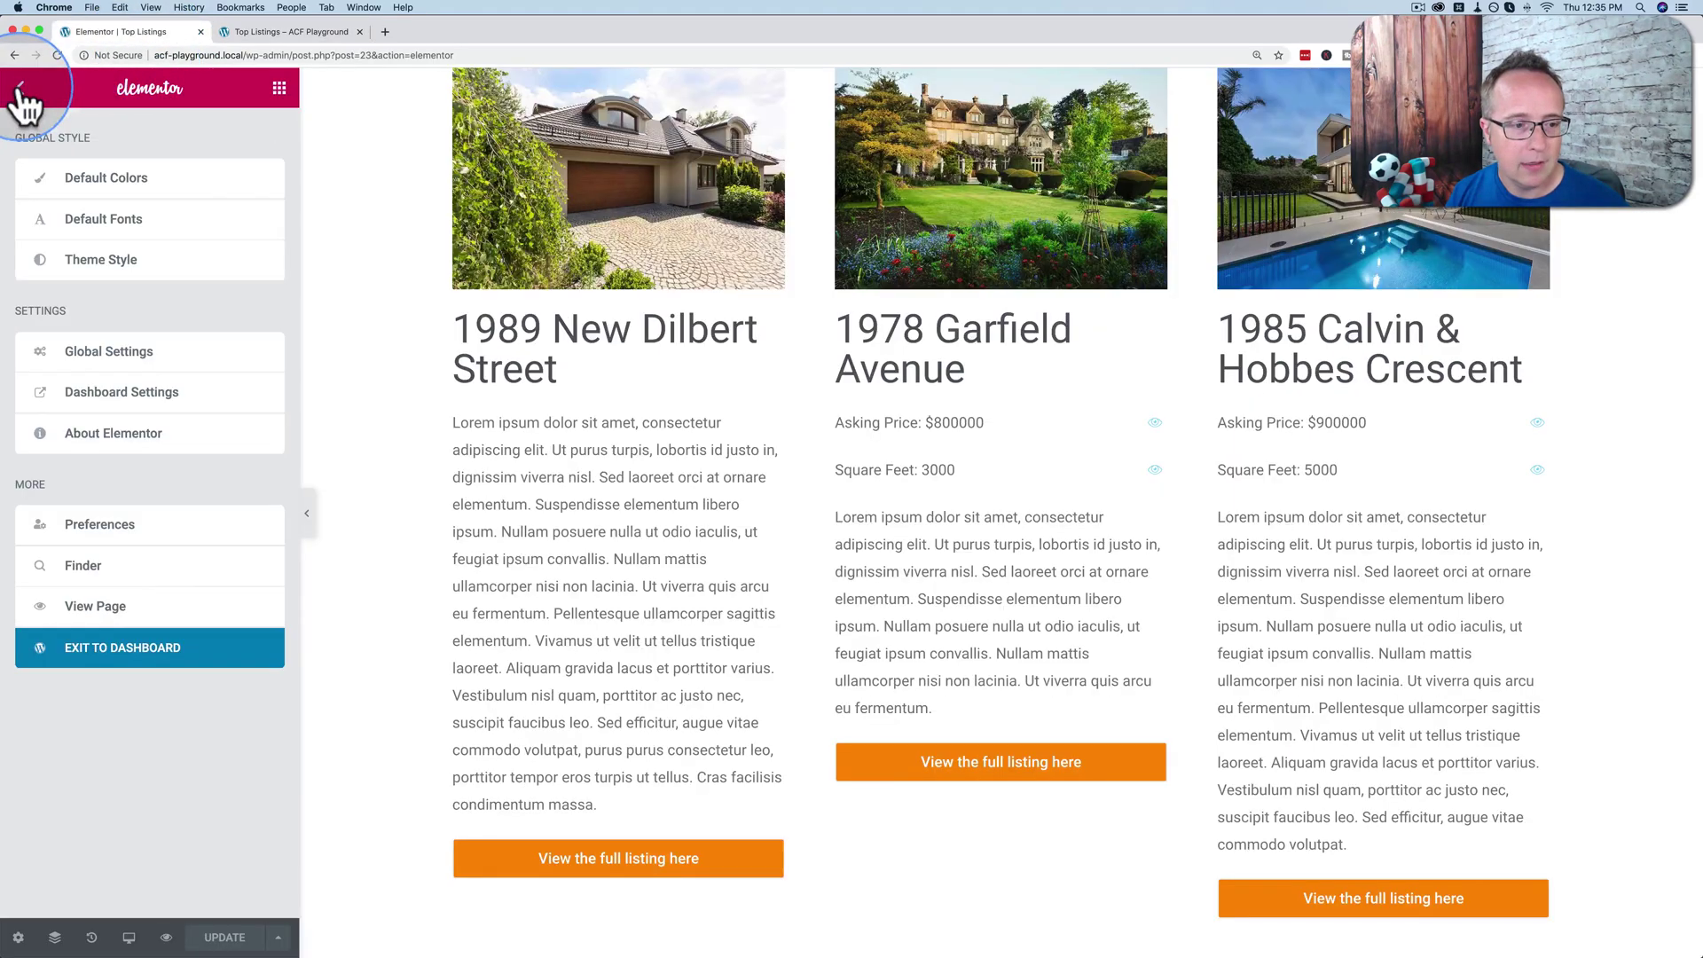
{"action": "left_click", "coordinate": [152, 674]}
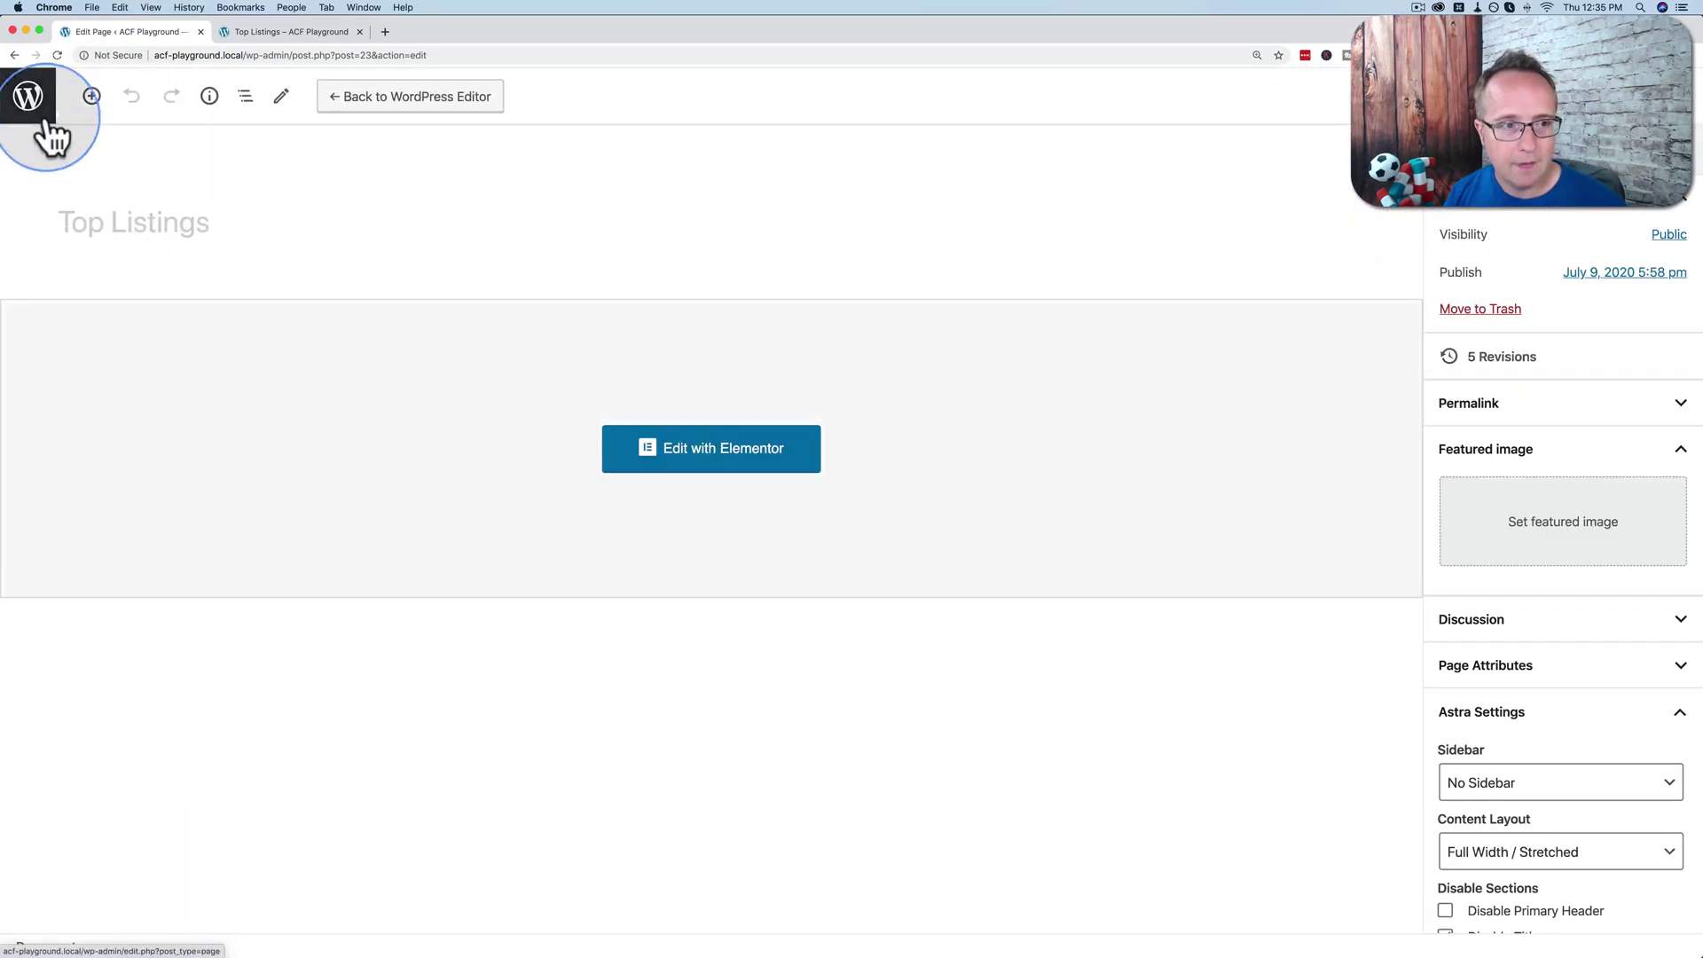
{"action": "left_click", "coordinate": [37, 115]}
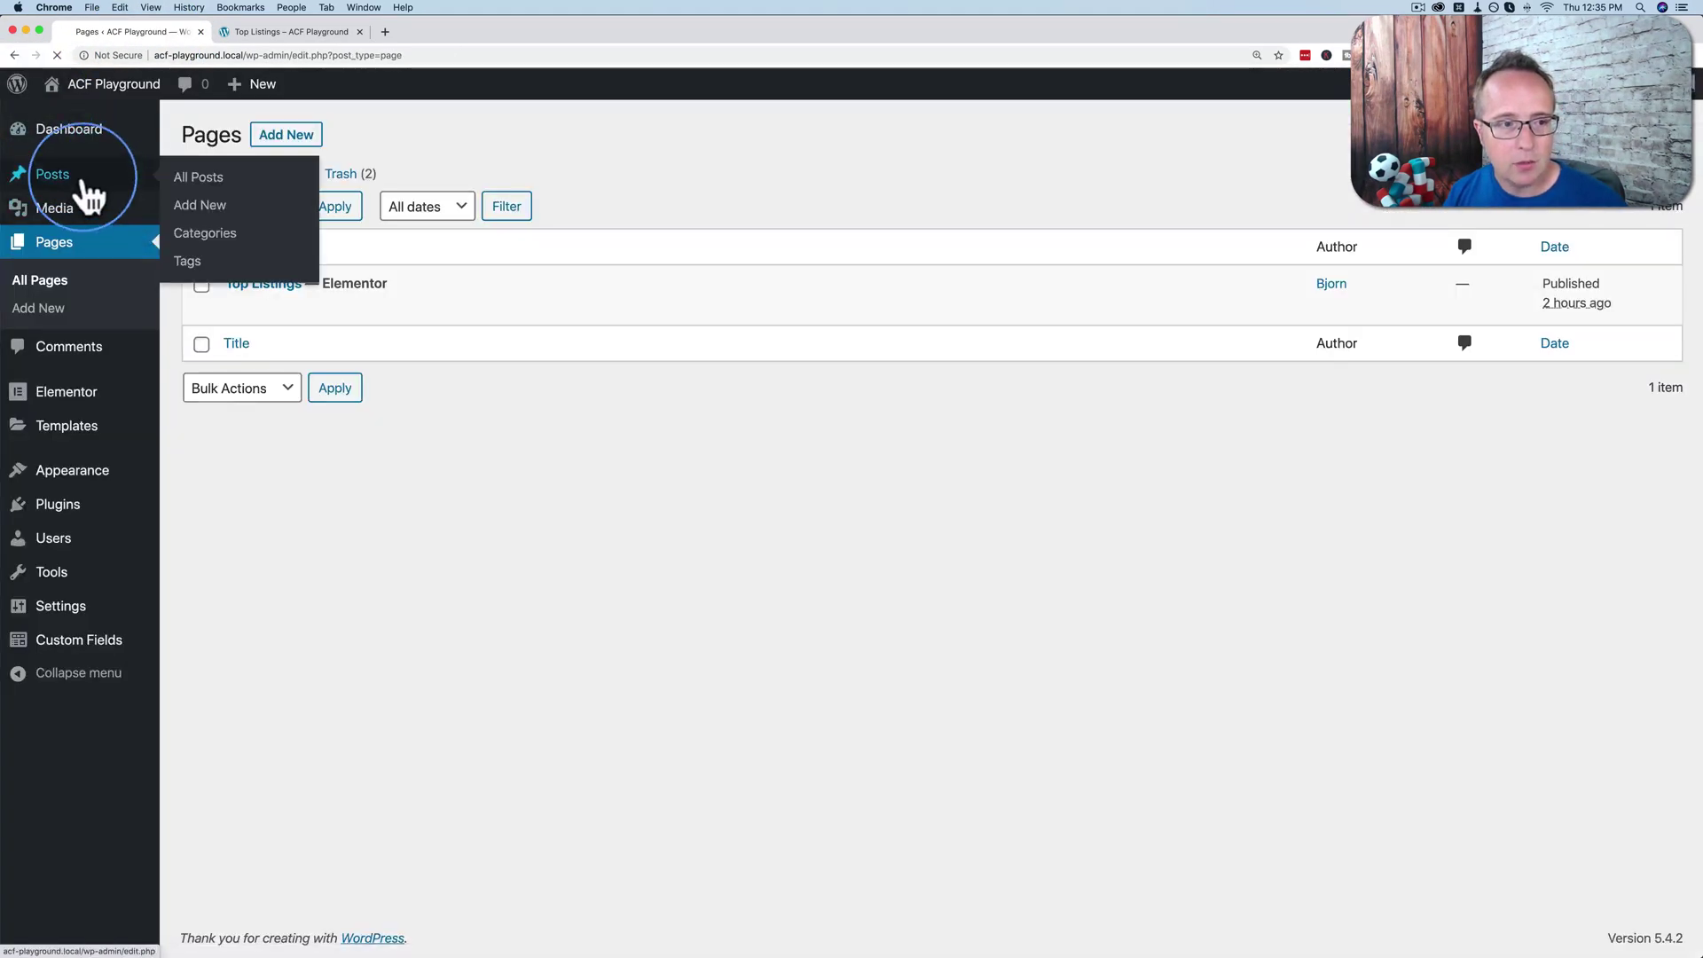
Enter 700000 as the asking price for 1989 New Dilbert Street
{"action": "left_click", "coordinate": [80, 177]}
{"action": "left_click", "coordinate": [236, 307]}
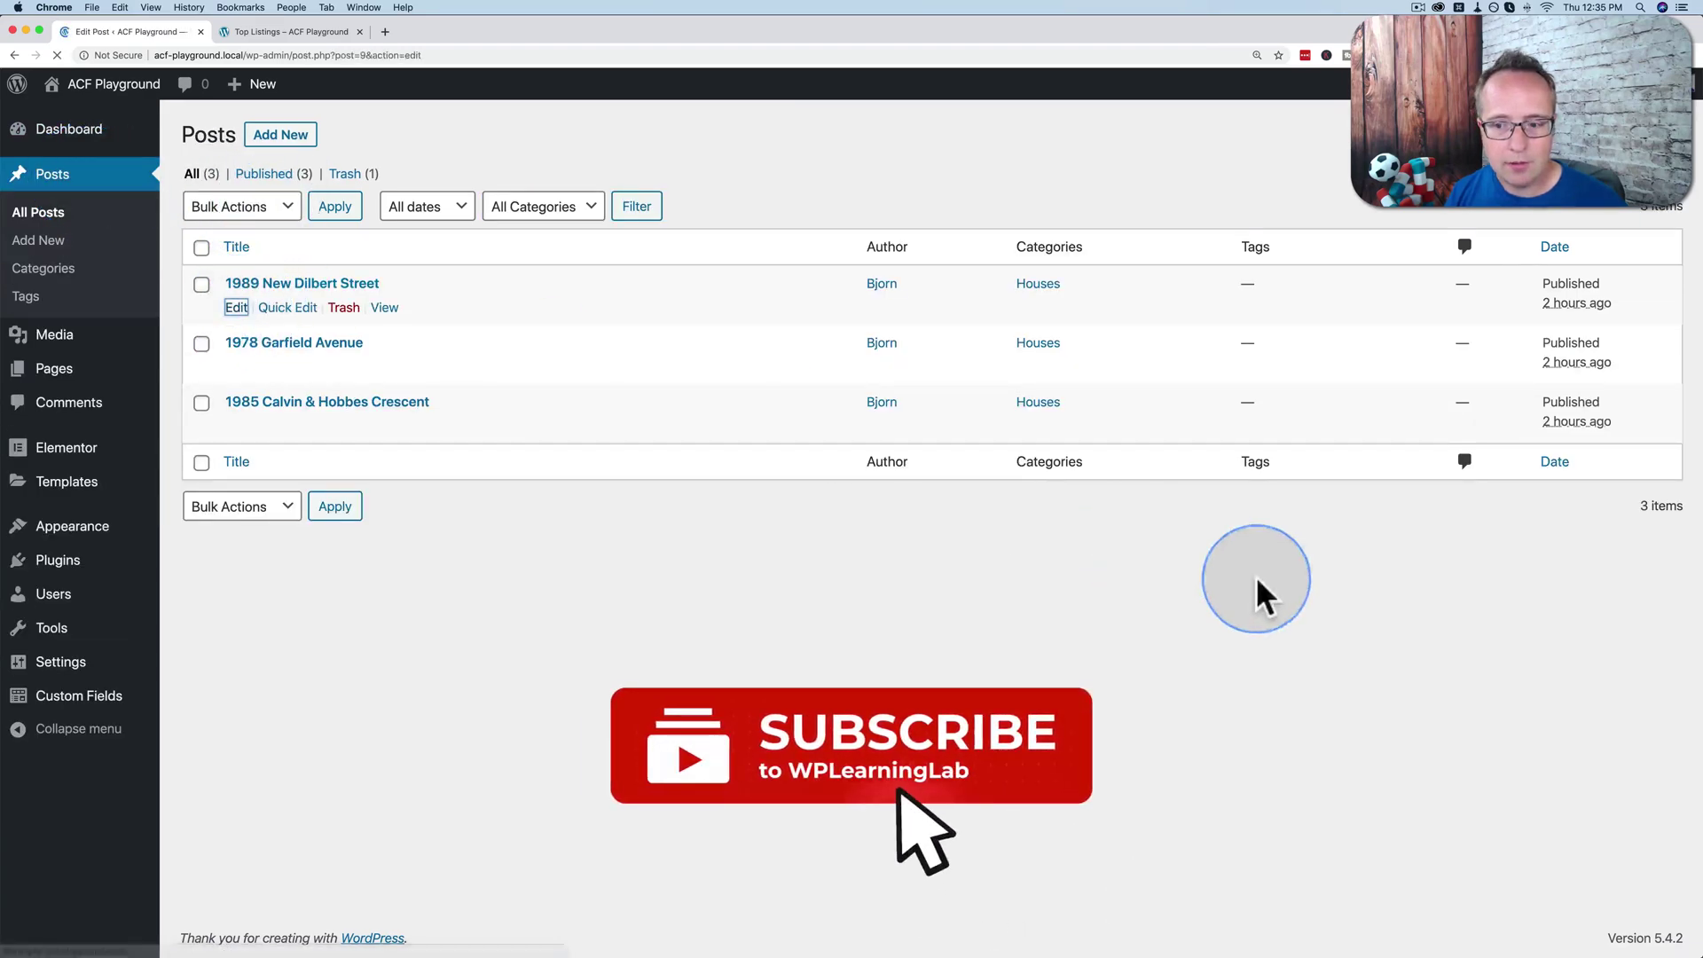
{"action": "scroll", "coordinate": [1508, 710], "scroll_direction": "down", "scroll_amount": 5}
{"action": "scroll", "coordinate": [1504, 731], "scroll_direction": "down", "scroll_amount": 1}
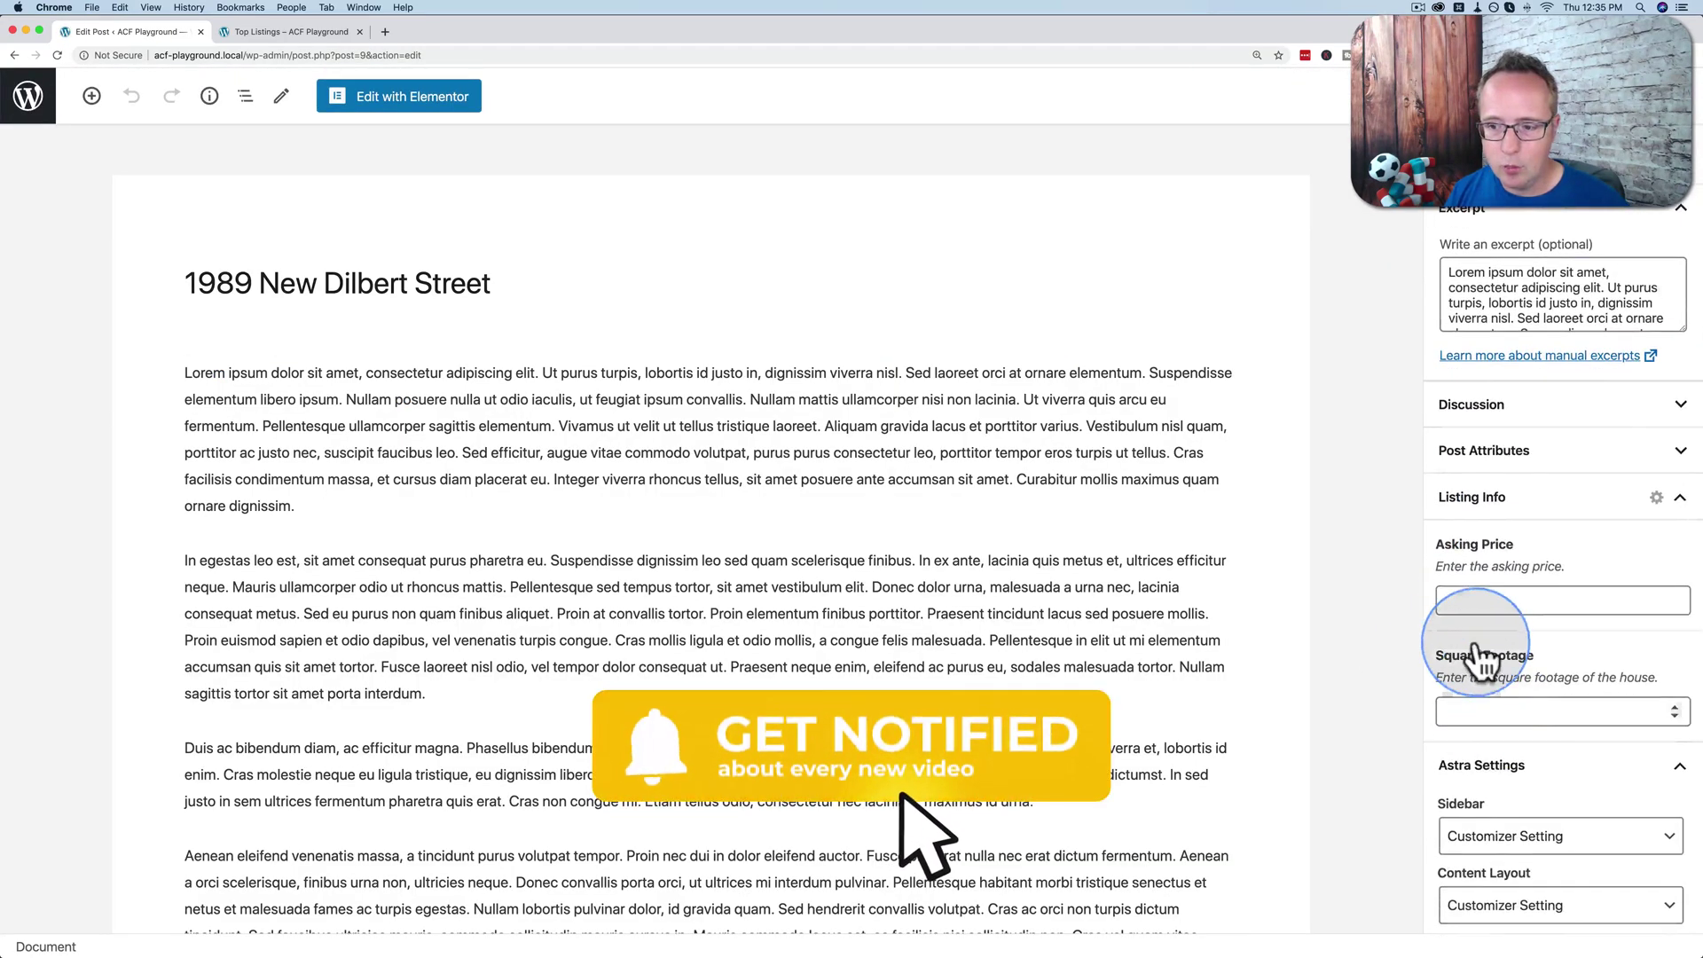
{"action": "left_click", "coordinate": [1468, 600]}
{"action": "type", "text": "700000"}
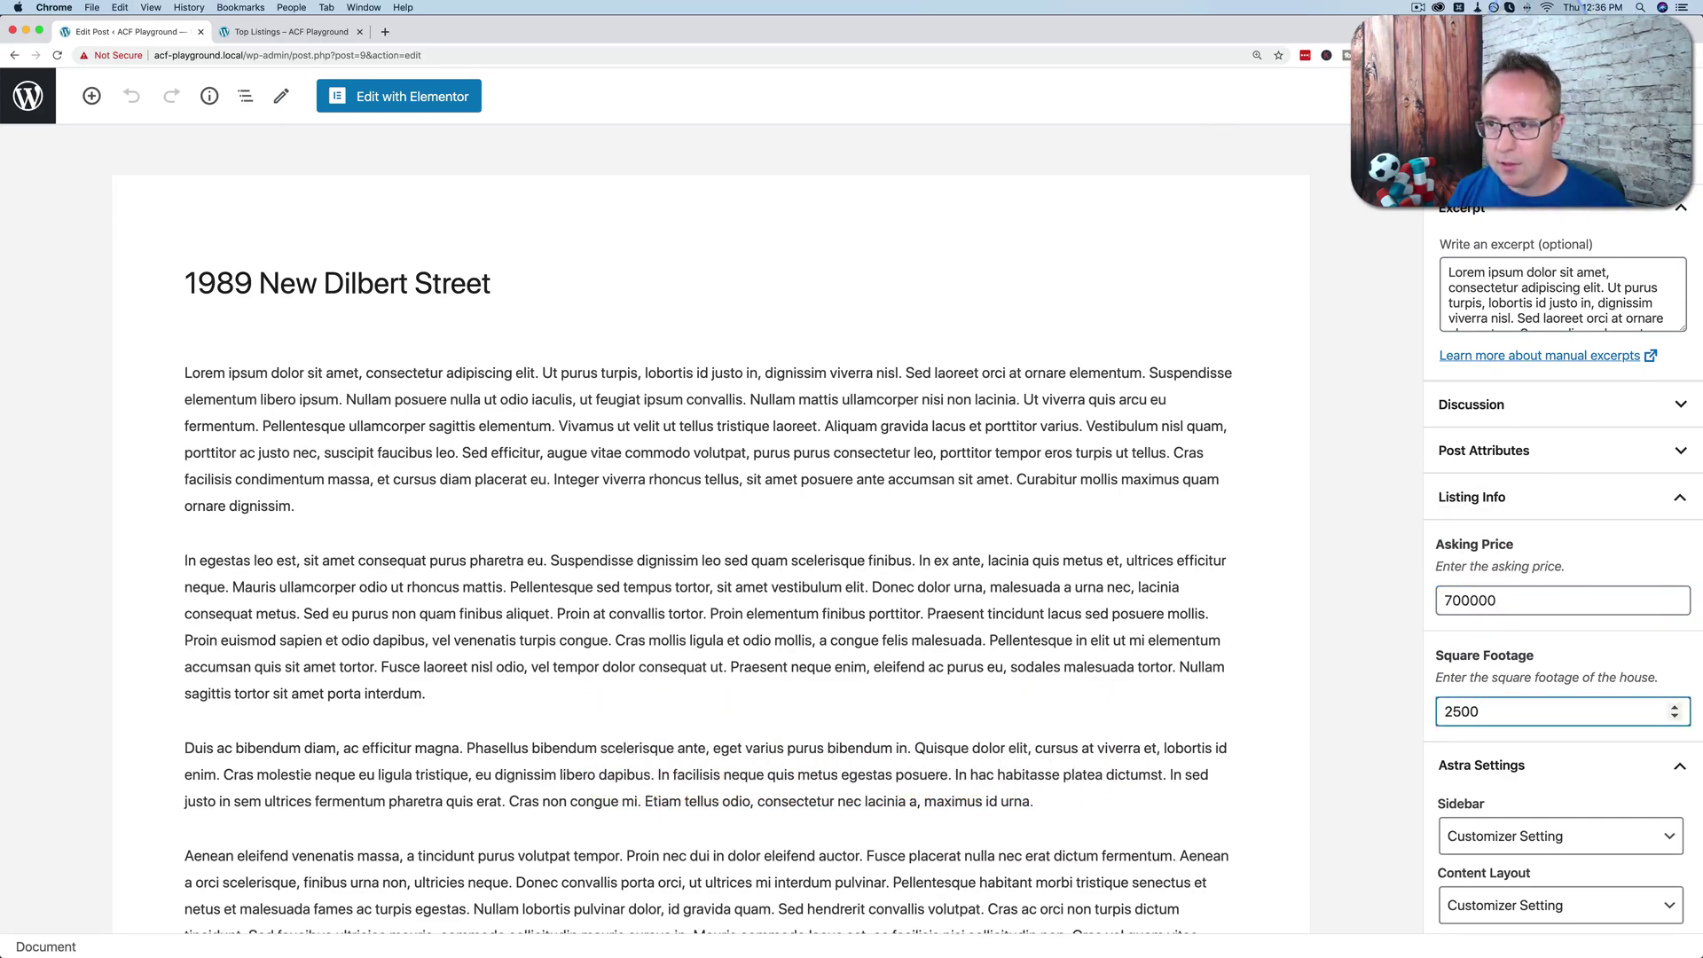
{"action": "left_click", "coordinate": [28, 95]}
{"action": "left_click", "coordinate": [236, 366]}
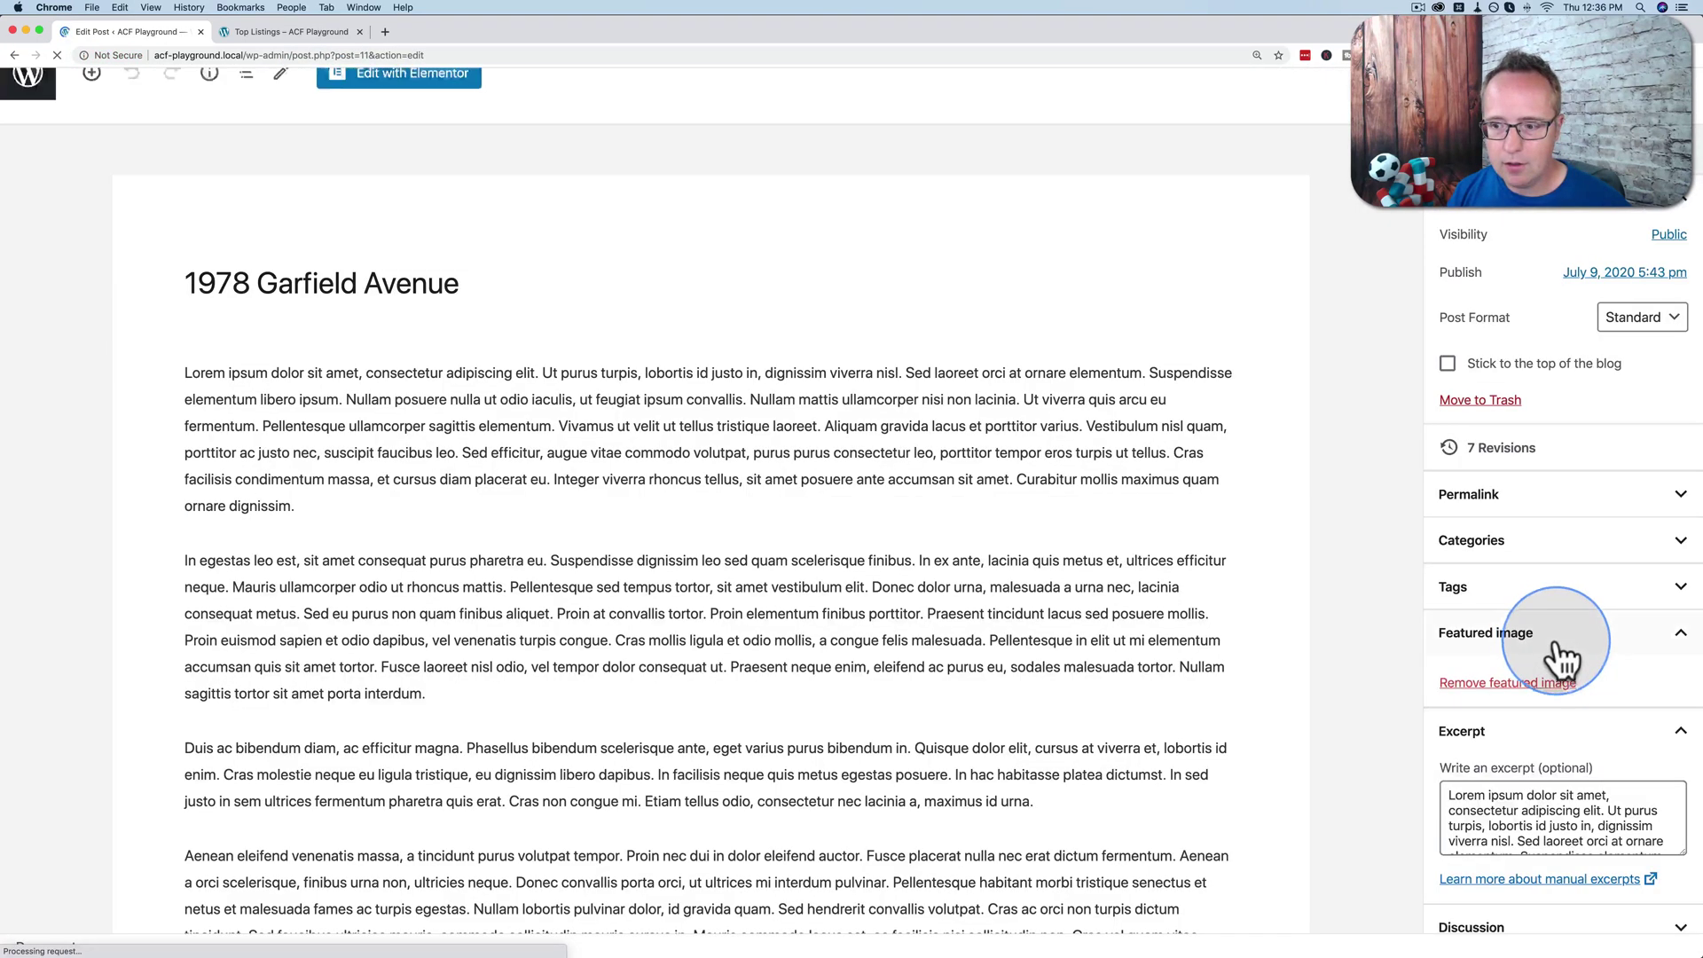
{"action": "scroll", "coordinate": [1558, 667], "scroll_direction": "down", "scroll_amount": 7}
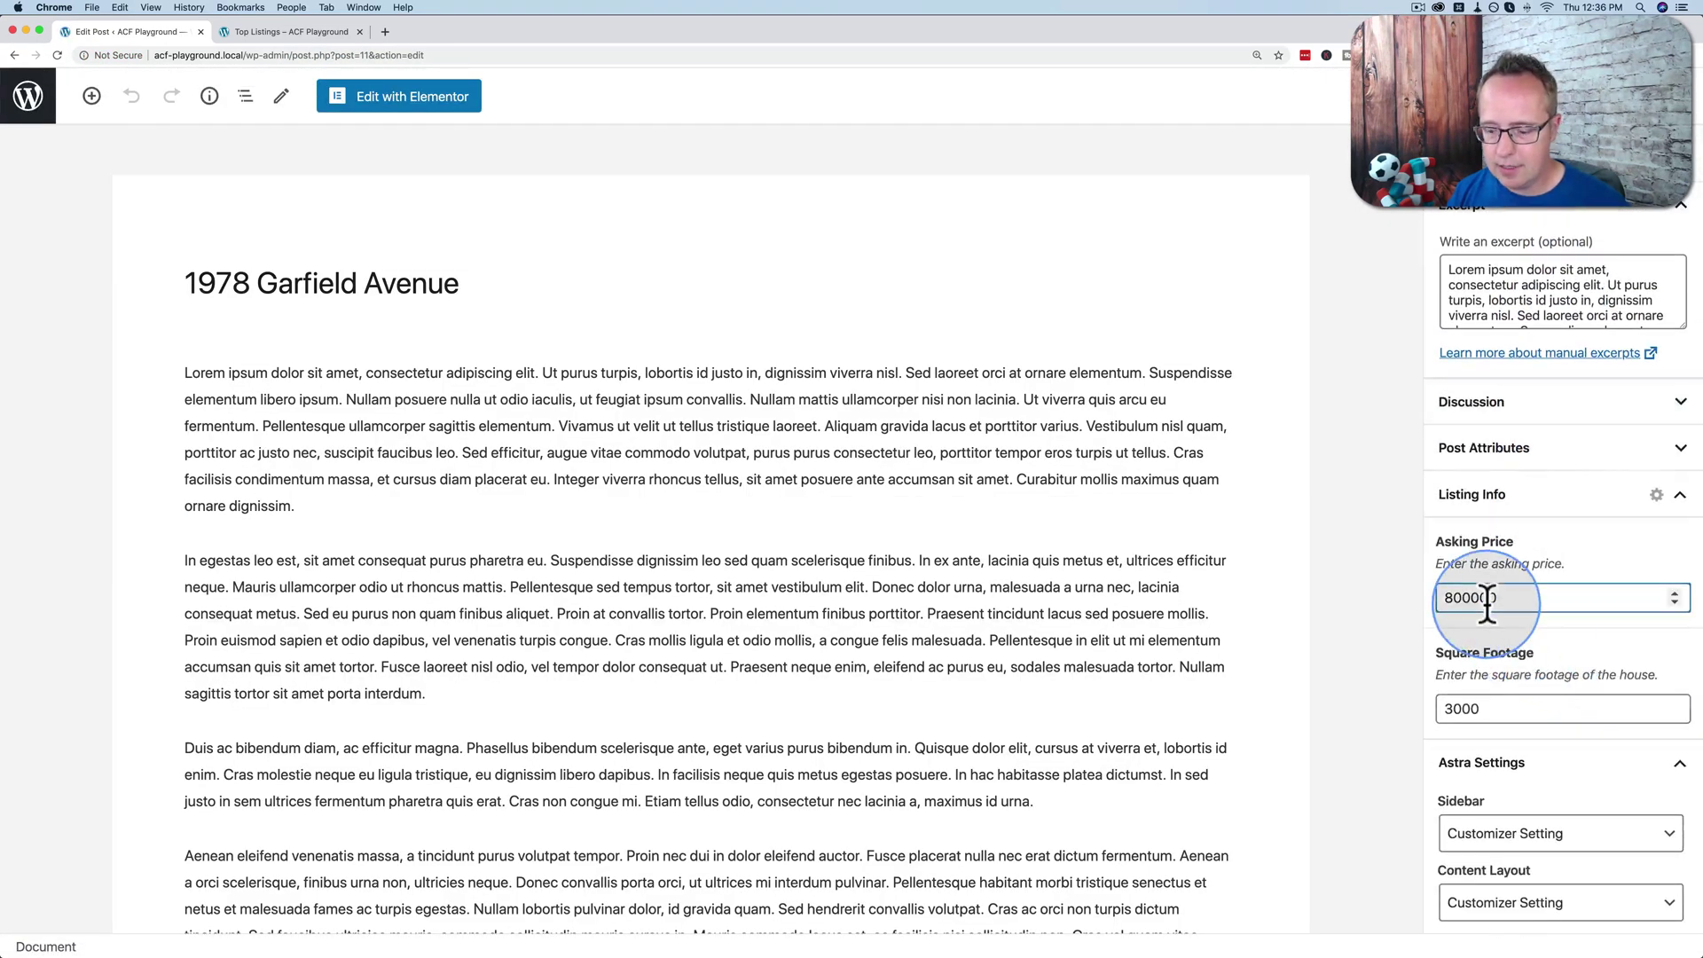
{"action": "double_click", "coordinate": [1486, 598]}
{"action": "key", "text": "BackSpace"}
{"action": "key", "text": "super+s"}
Clear 1985 Calvin & Hobbes Crescent's 5000 square footage and save the post
{"action": "left_click", "coordinate": [30, 100]}
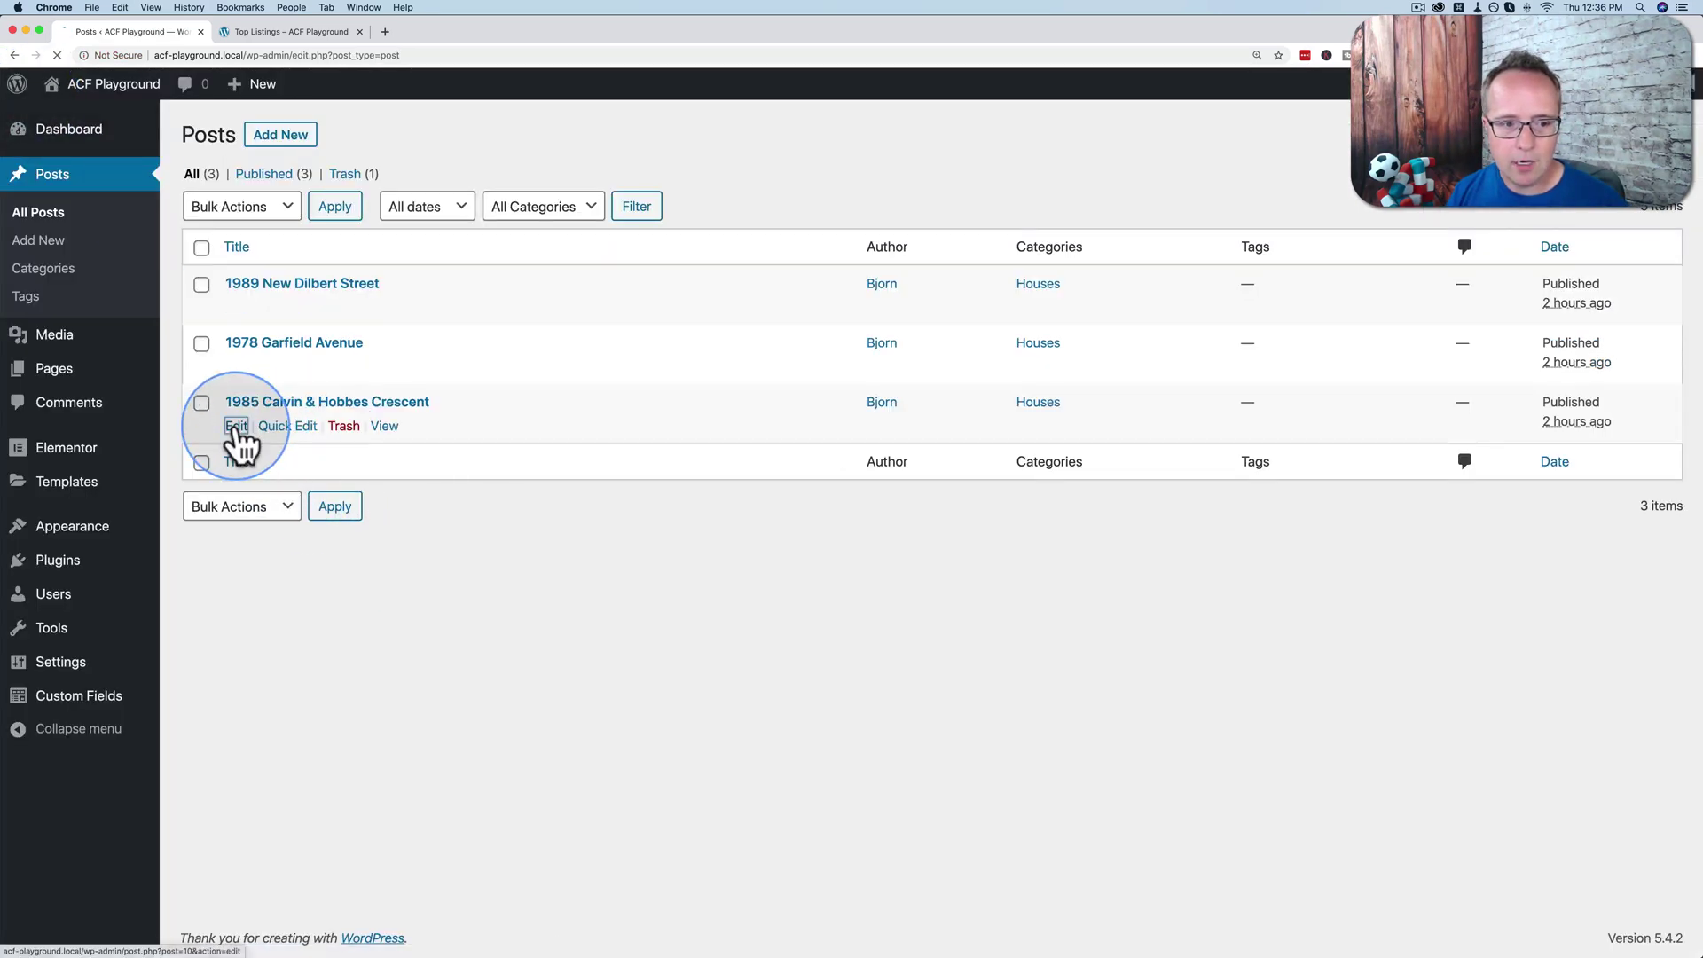
{"action": "left_click", "coordinate": [236, 426]}
{"action": "scroll", "coordinate": [1592, 656], "scroll_direction": "down", "scroll_amount": 7}
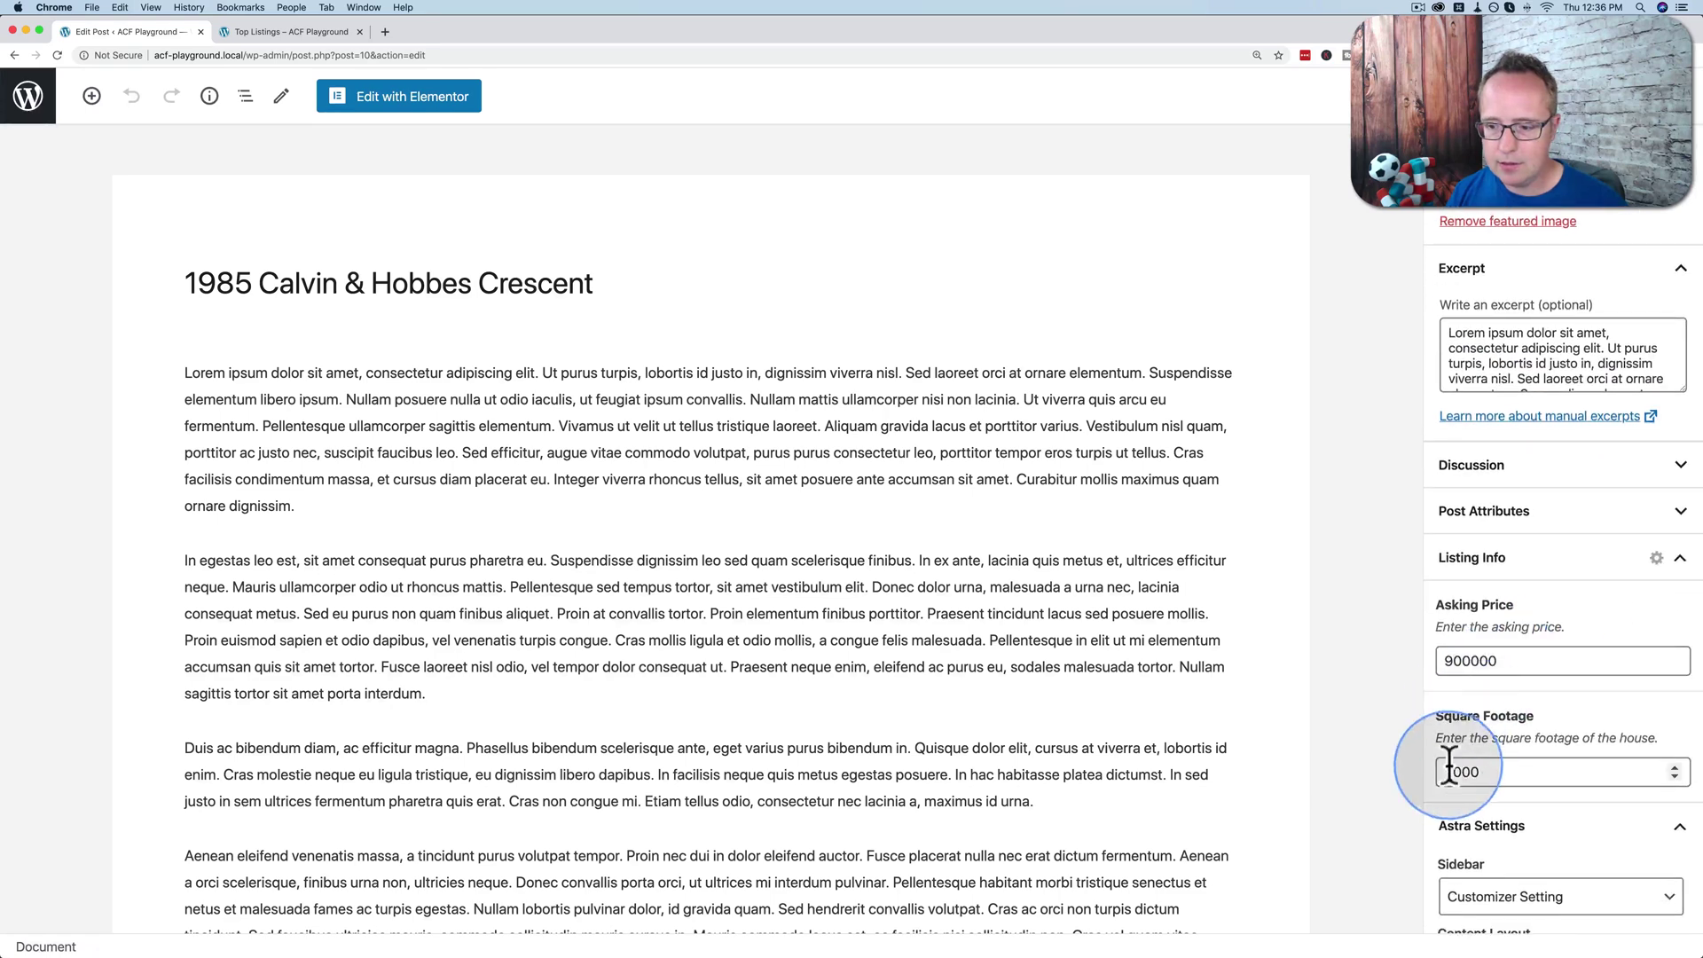
{"action": "double_click", "coordinate": [1459, 771]}
{"action": "key", "text": "BackSpace"}
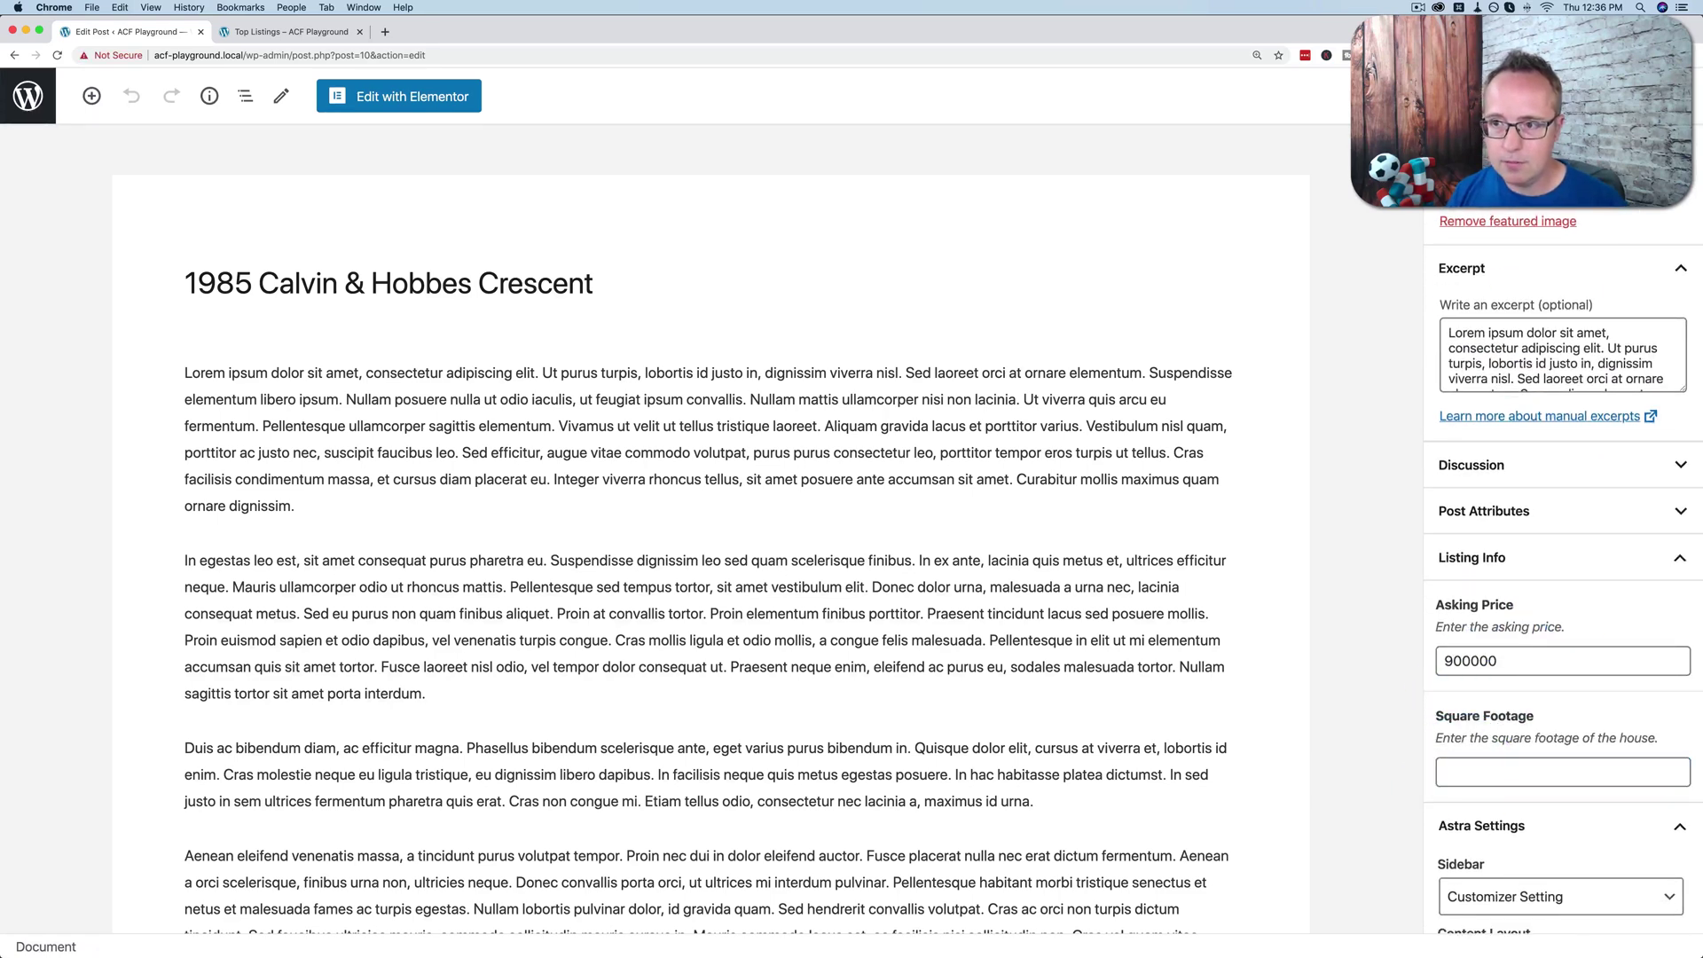
{"action": "key", "text": "super+s"}
Reload the Top Listings preview: Garfield shows only Square Feet 3000, Calvin & Hobbes only $900000
{"action": "left_click", "coordinate": [262, 31]}
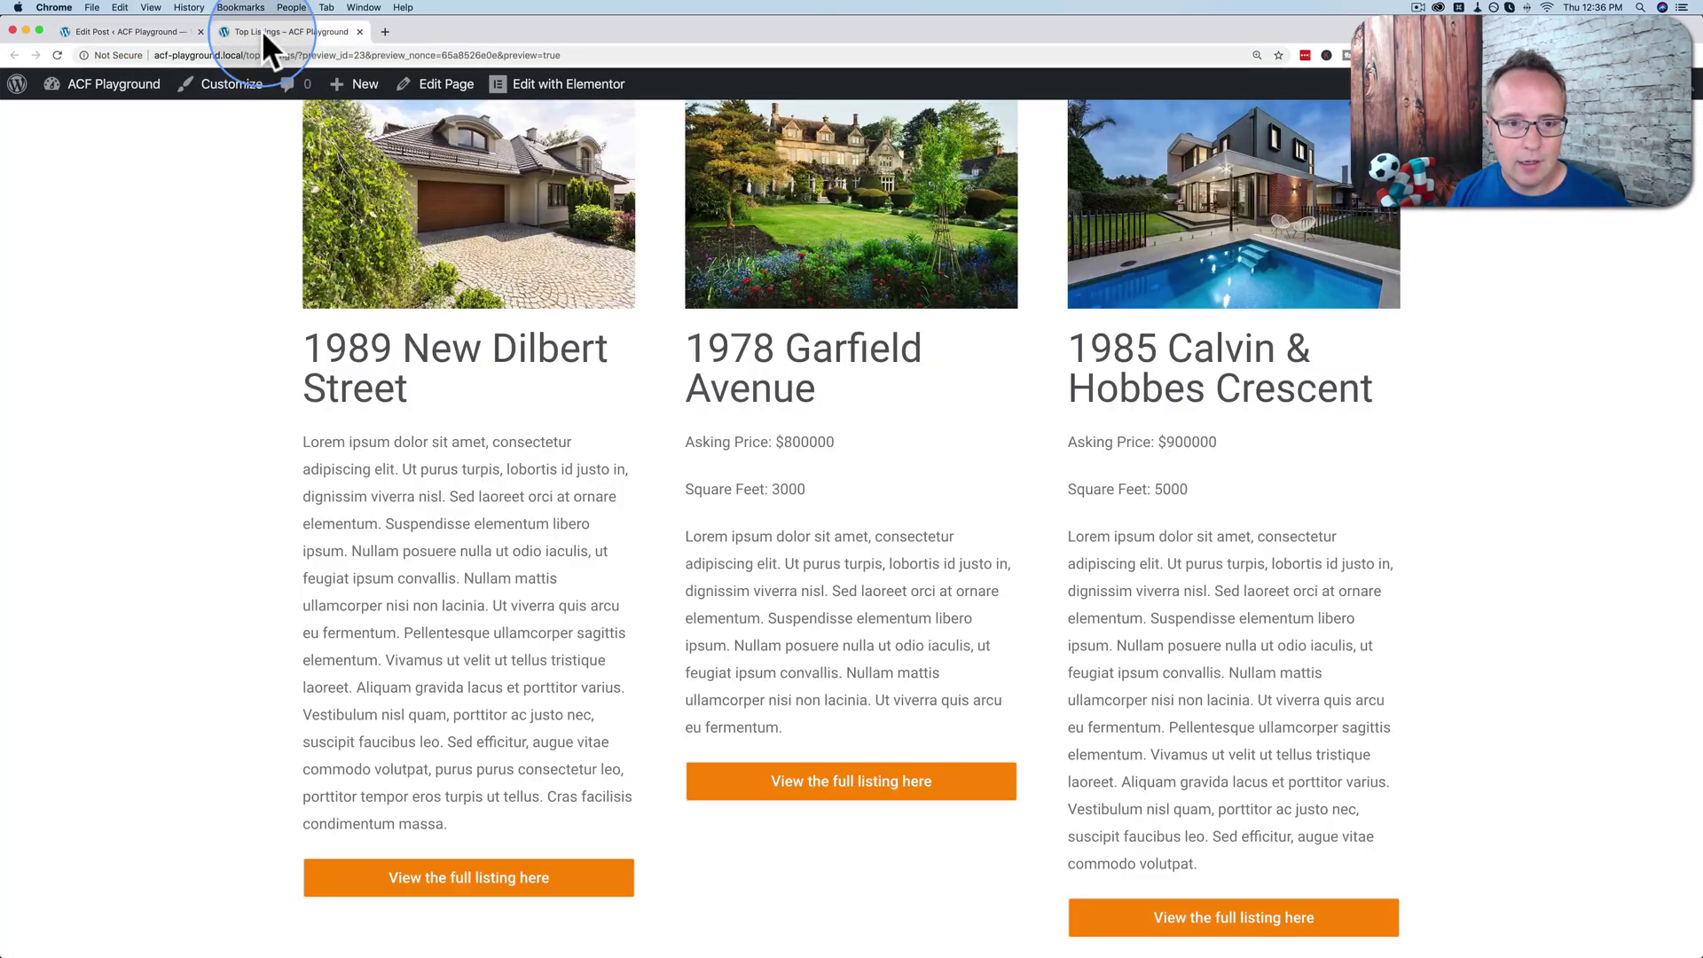
{"action": "left_click", "coordinate": [57, 55]}
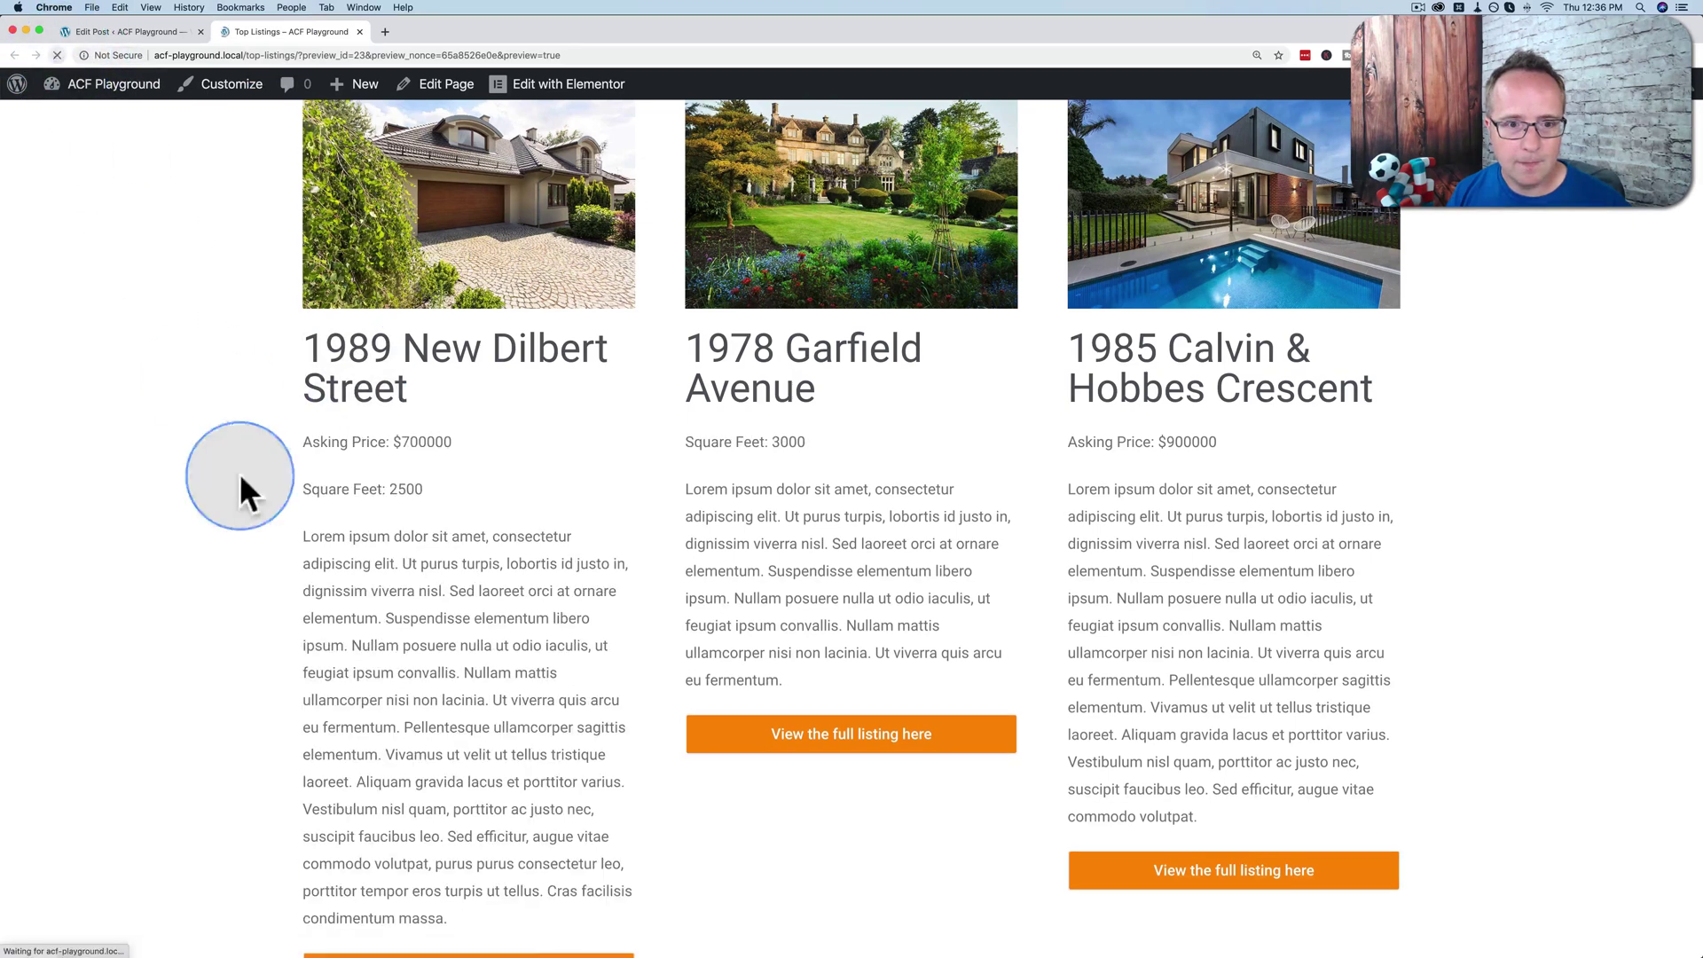
{"action": "scroll", "coordinate": [592, 481], "scroll_direction": "down", "scroll_amount": 1}
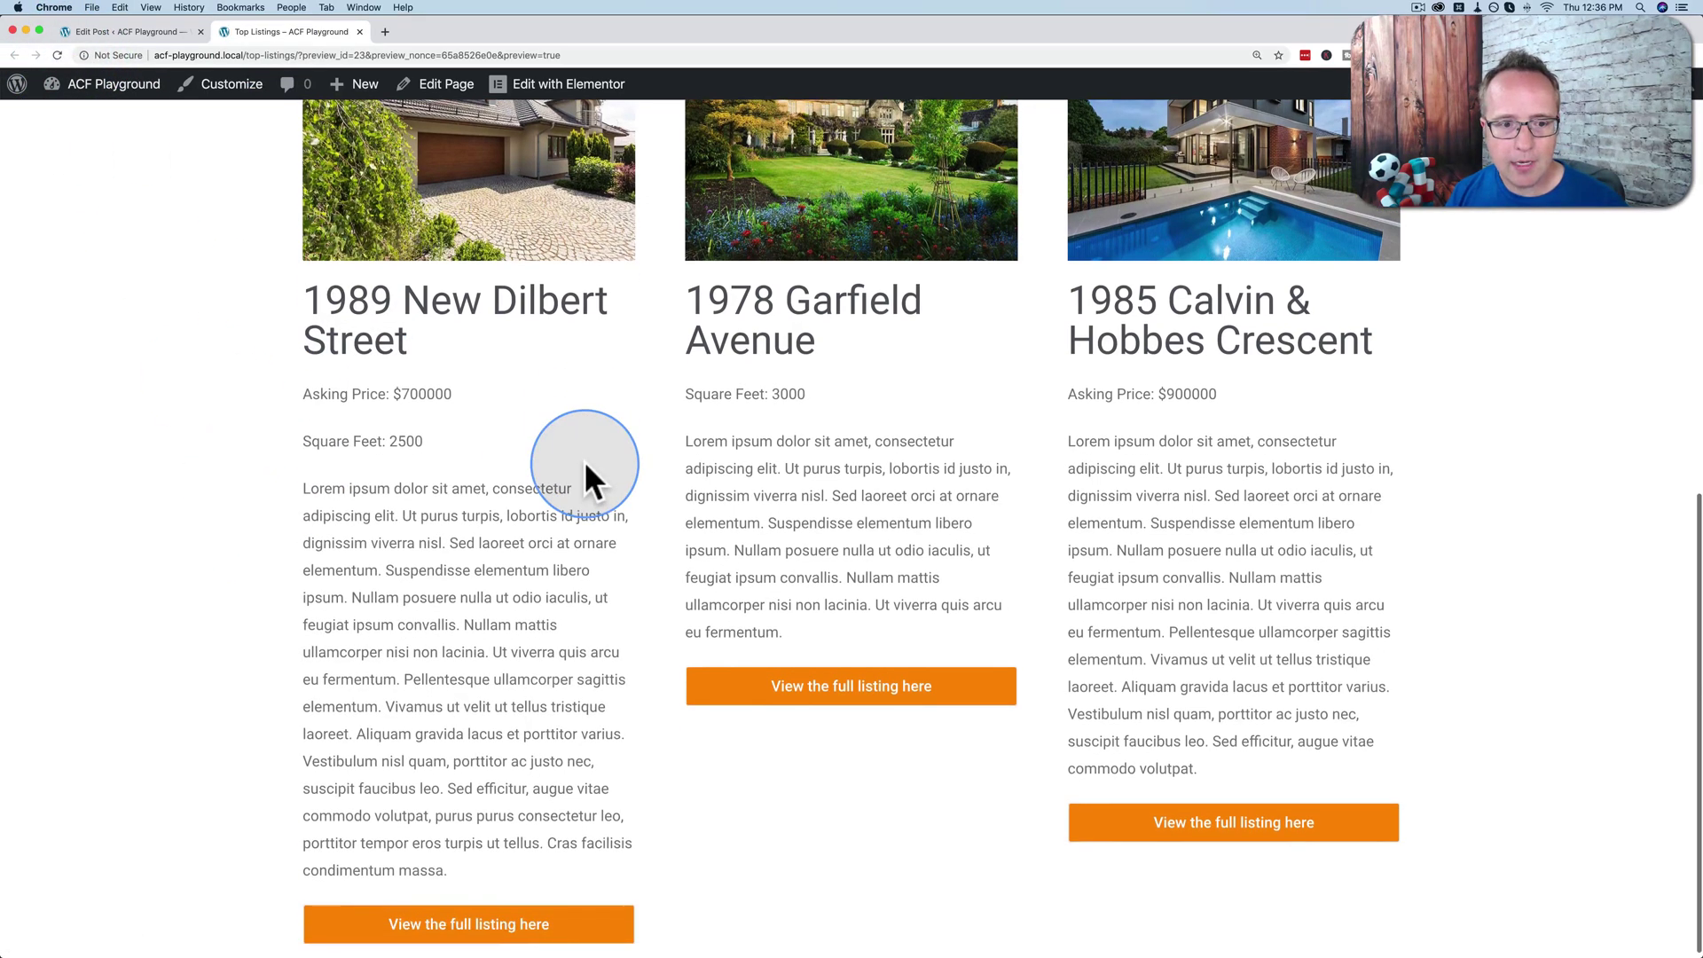
{"action": "scroll", "coordinate": [585, 465], "scroll_direction": "up", "scroll_amount": 1}
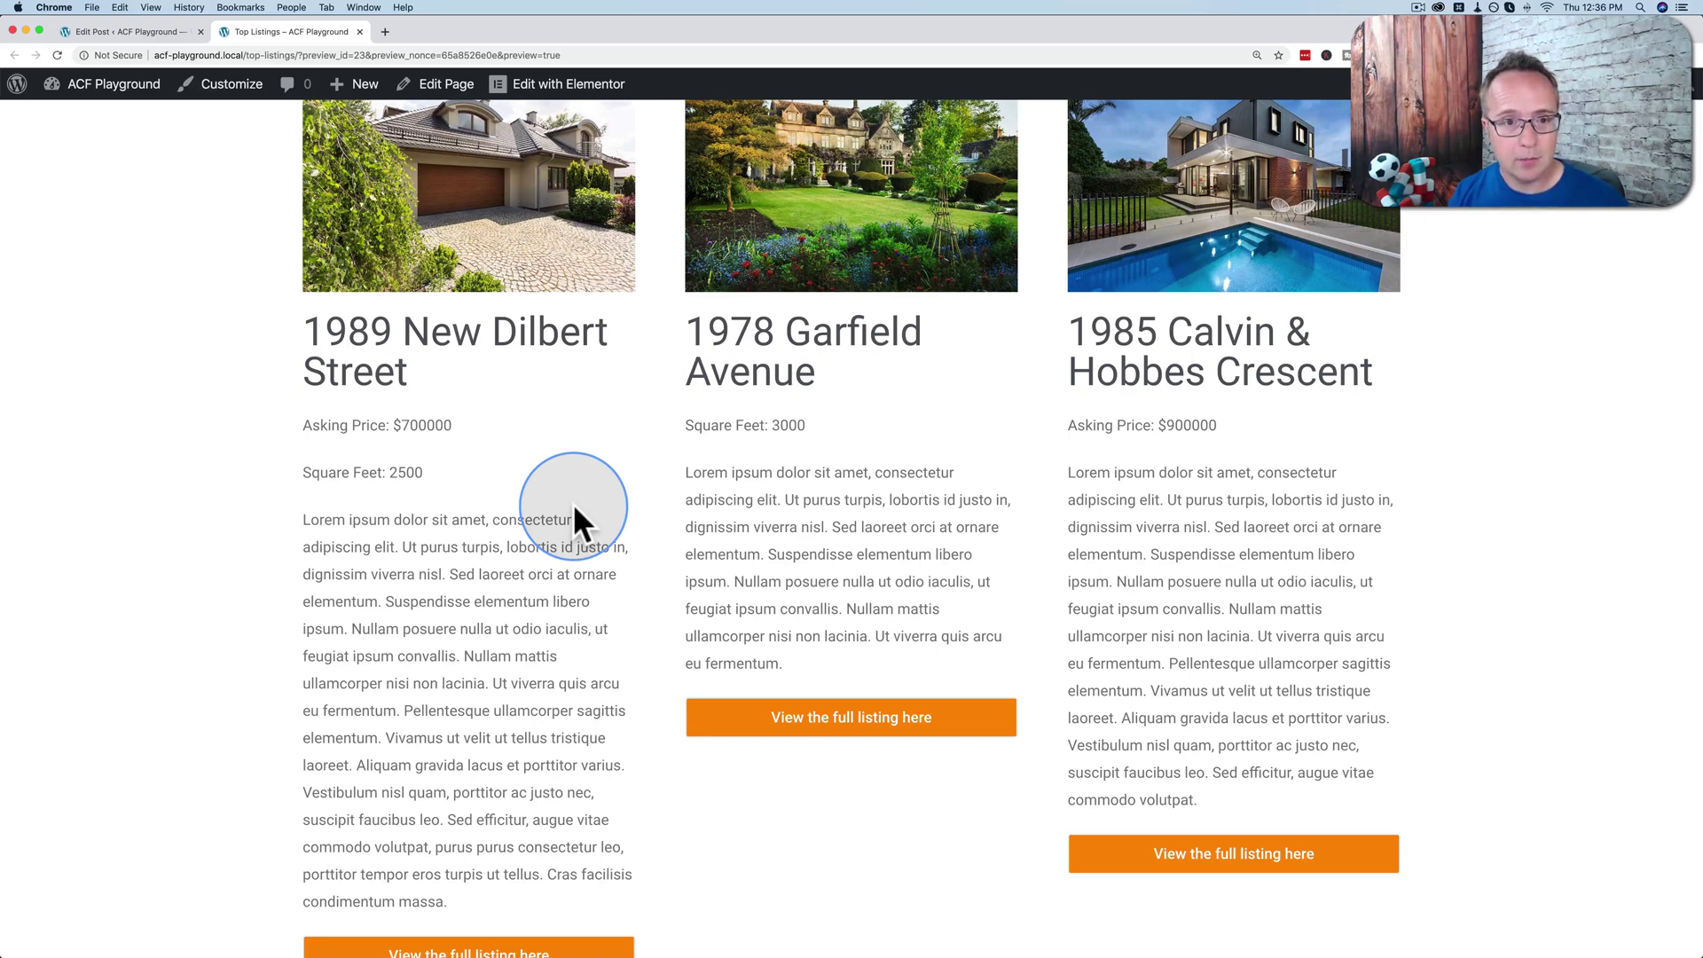
{"action": "scroll", "coordinate": [573, 512], "scroll_direction": "up", "scroll_amount": 1}
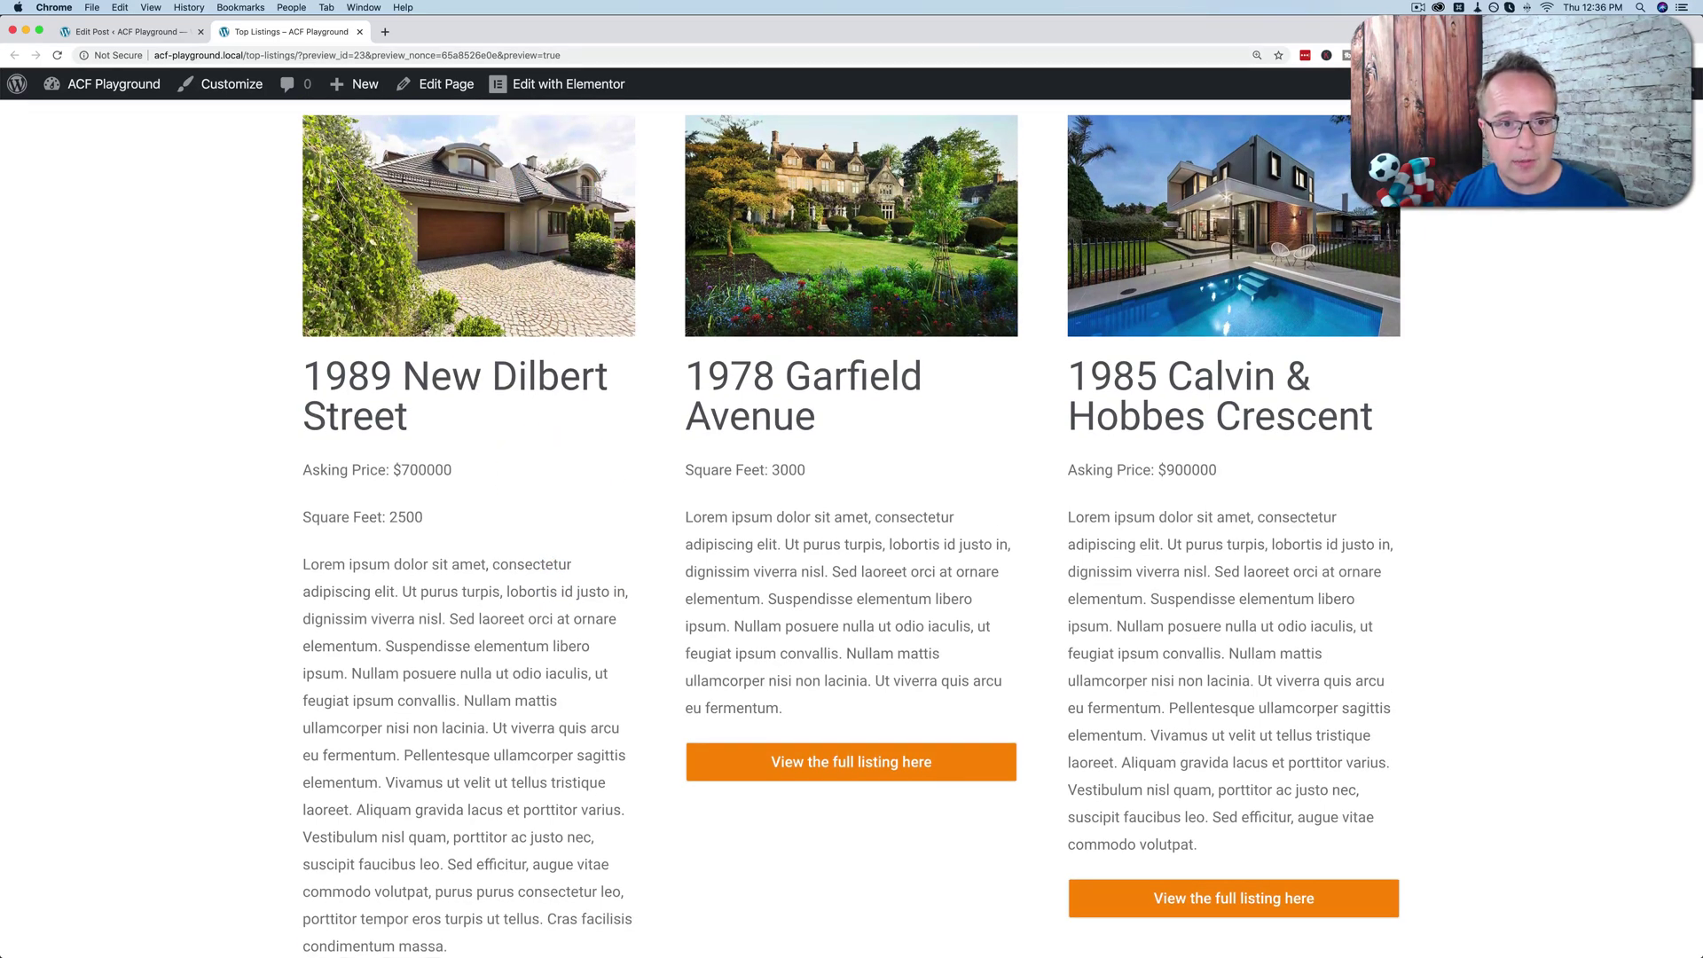